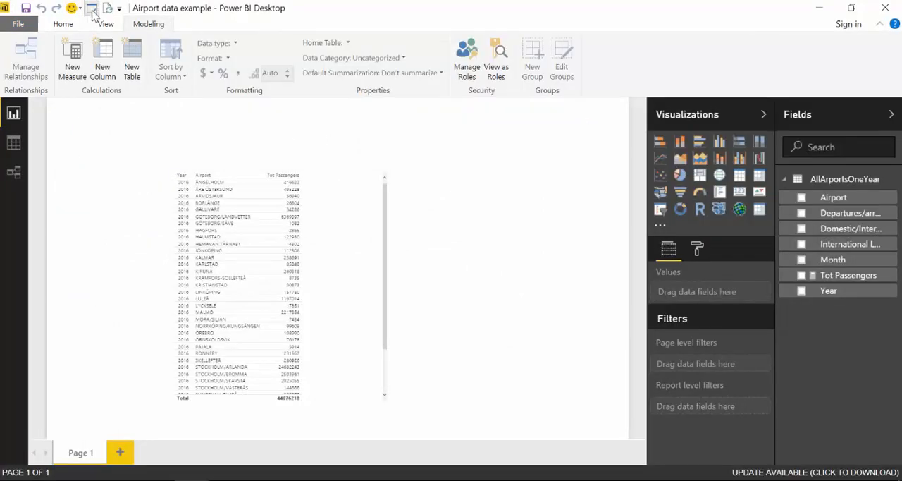
Open the Query Editor and create a new query from the "airport data" folder, opening its file list for editing.
left_click(93, 10)
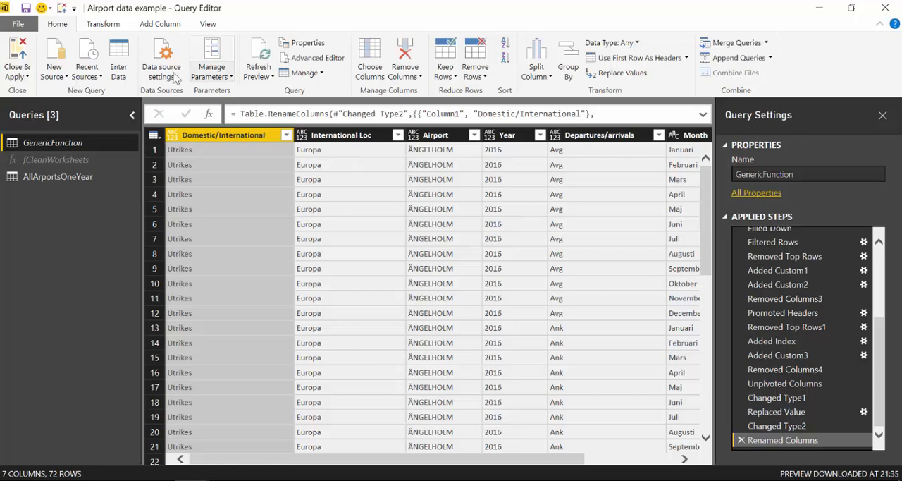
left_click(55, 76)
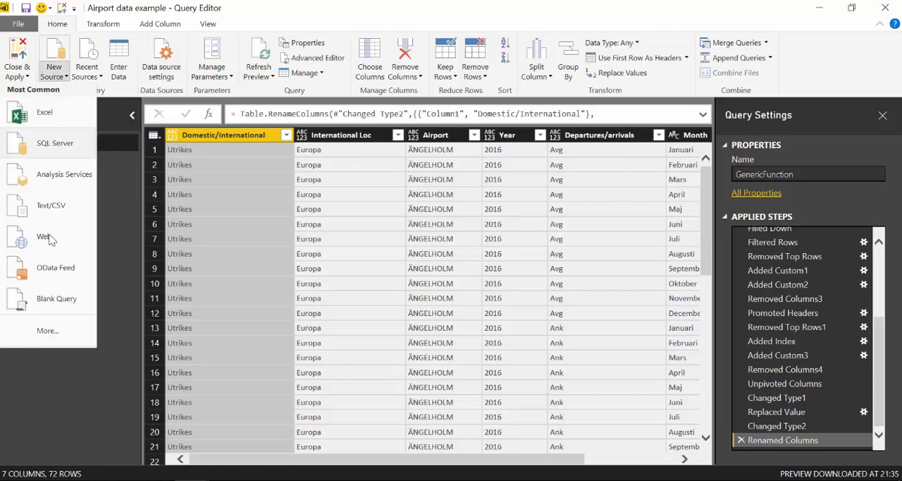
left_click(58, 331)
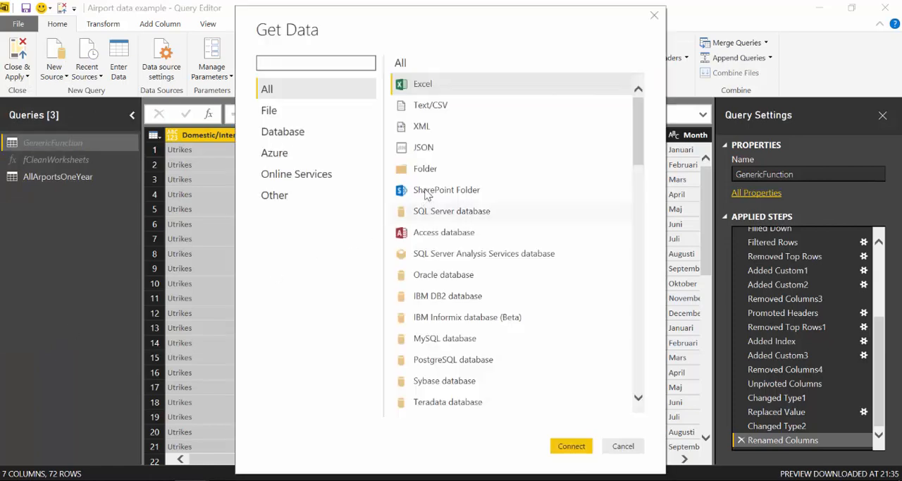
left_click(426, 169)
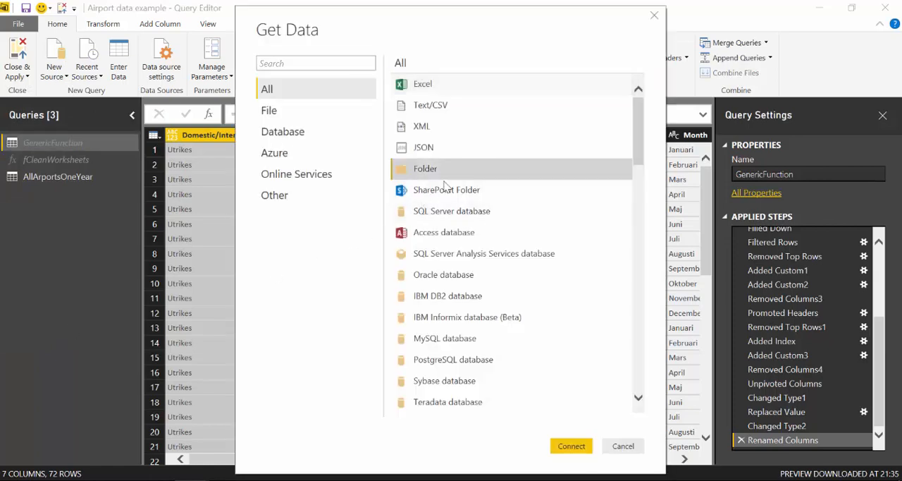
left_click(567, 447)
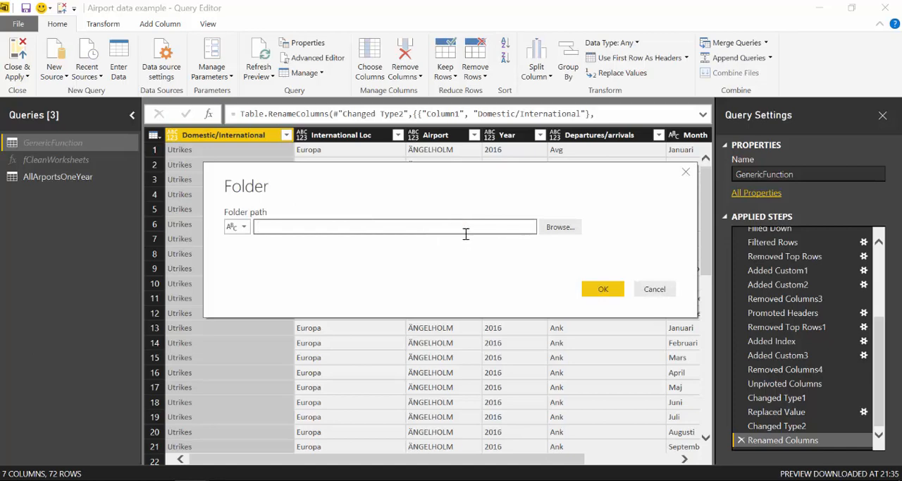
type("C:\\Users\\ruthp\\Curbal Blog\\Blog\\For beginners\\airport data\\")
left_click(603, 290)
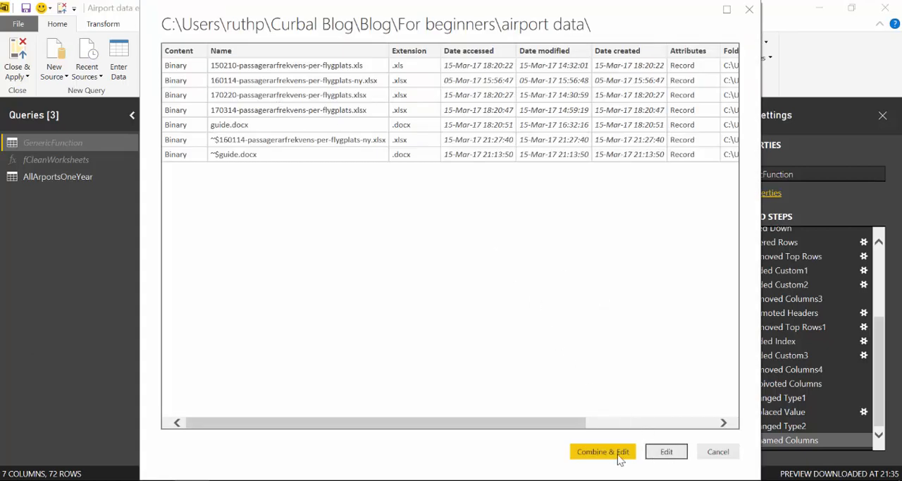
left_click(662, 452)
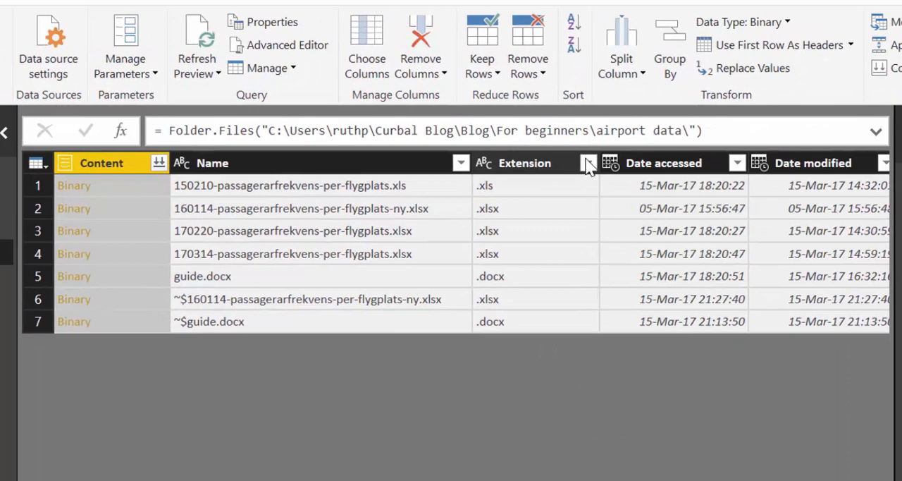
Filter the Extension column to exclude .docx files.
left_click(588, 164)
left_click(586, 162)
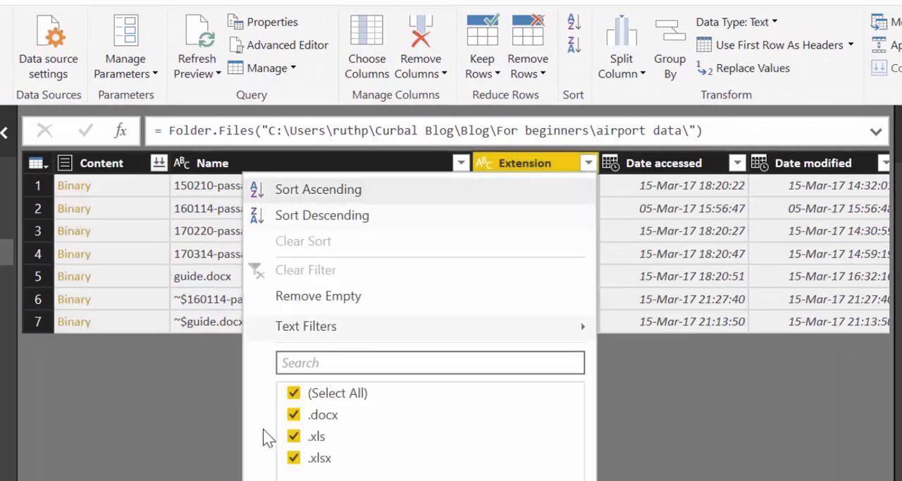
left_click(293, 414)
key("Return")
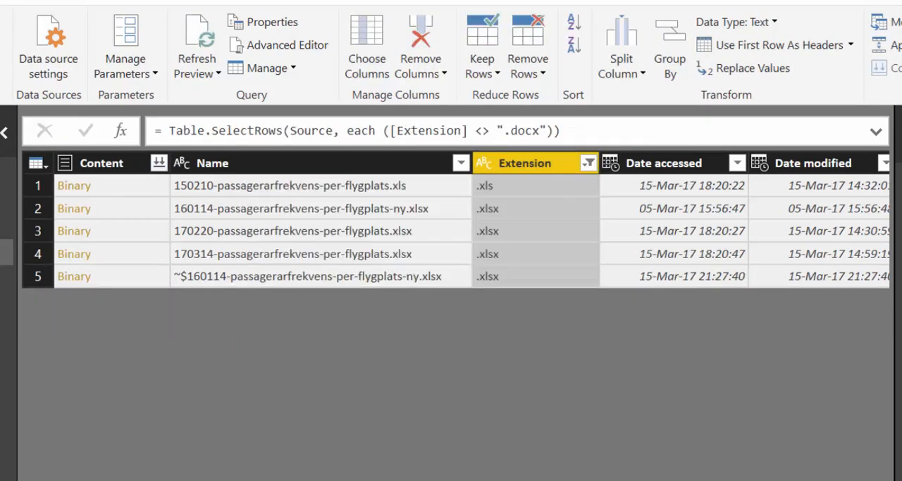
scroll(456, 220, "right", 6)
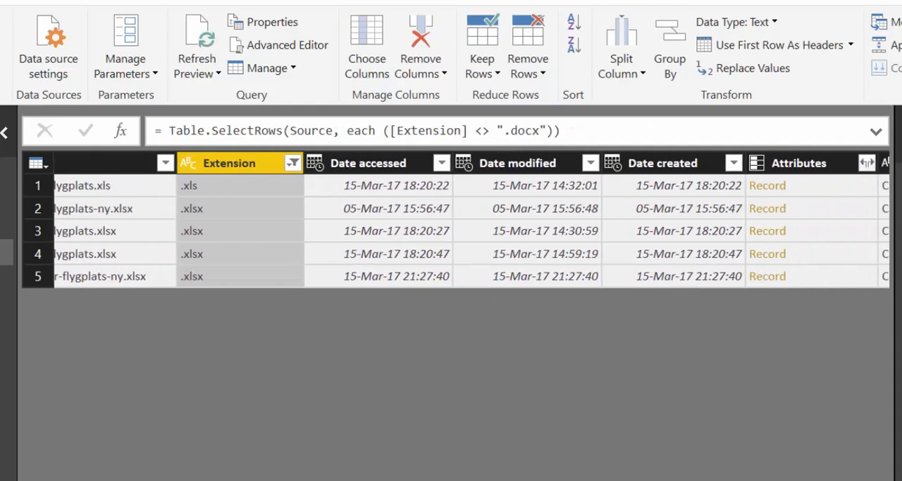
scroll(472, 219, "right", 3)
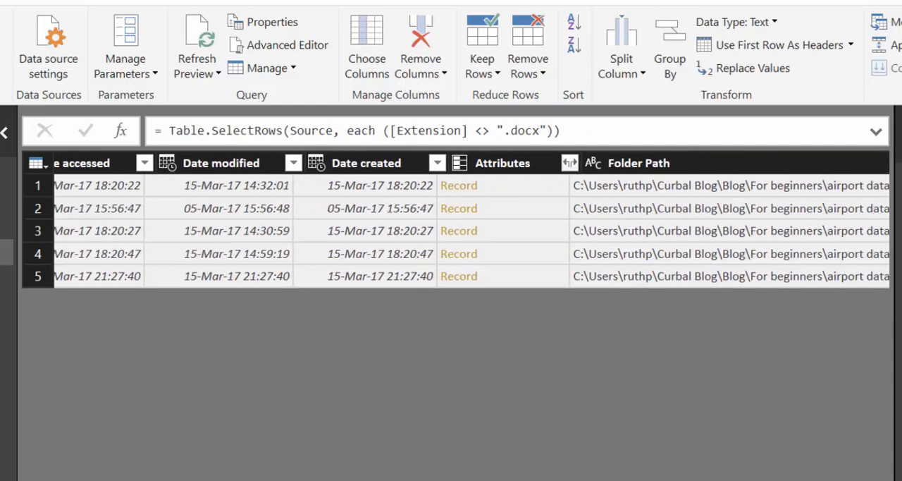
scroll(455, 220, "left", 9)
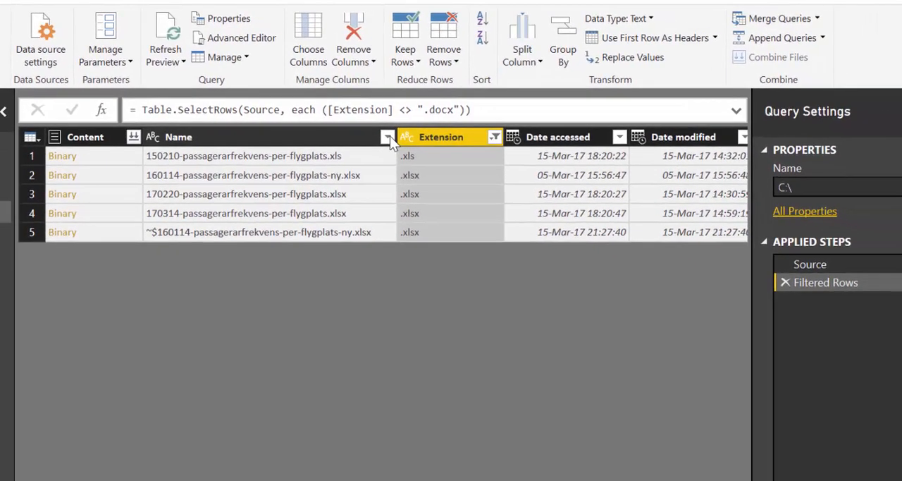
left_click(461, 163)
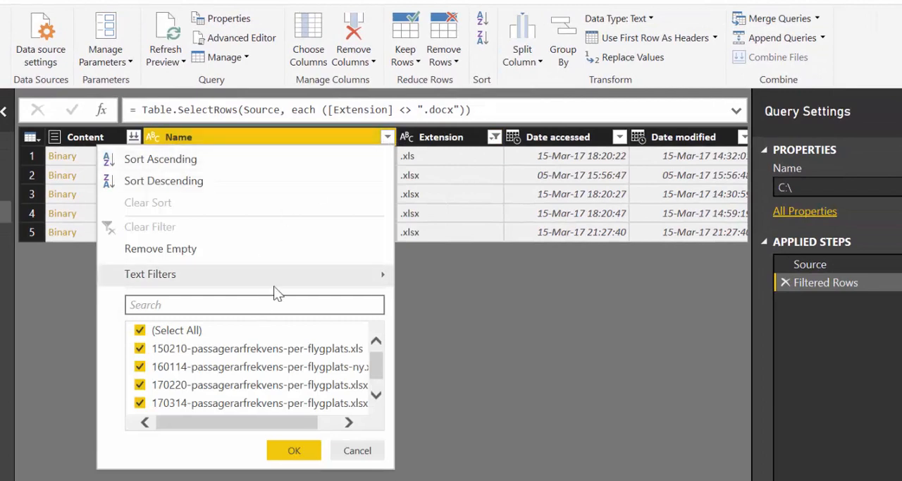
mouse_move(296, 277)
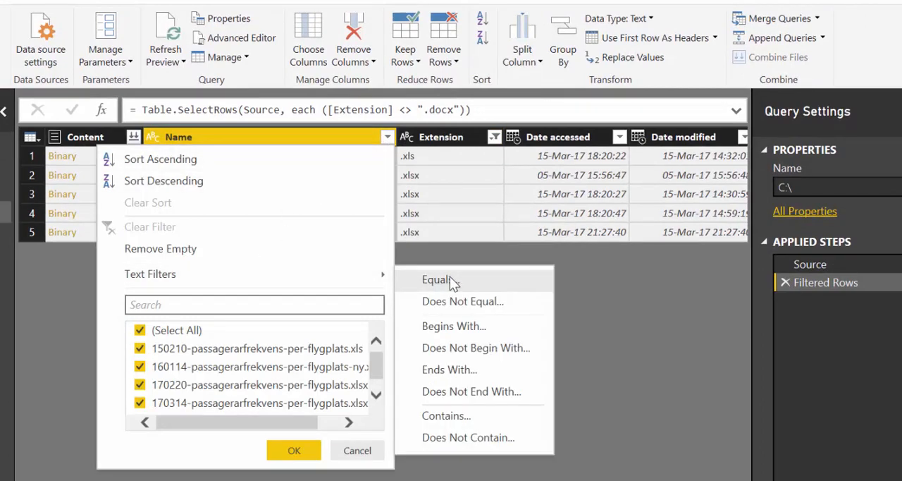
left_click(458, 439)
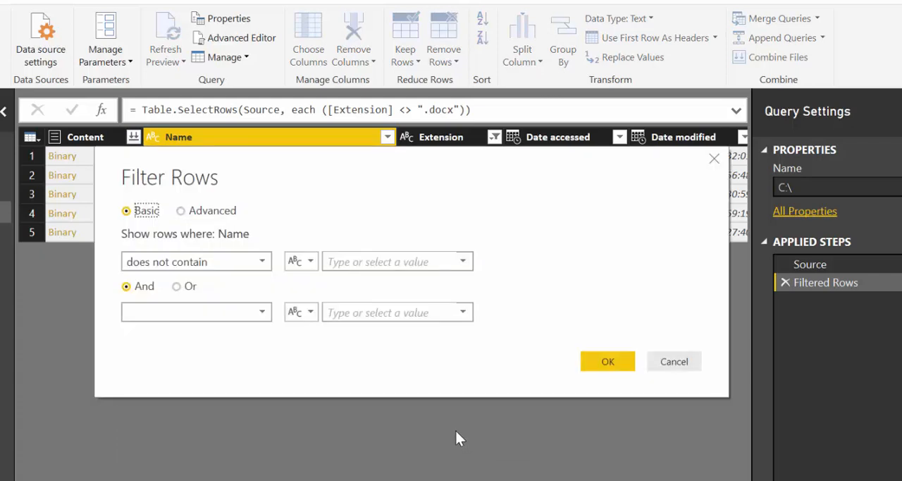
left_click(671, 361)
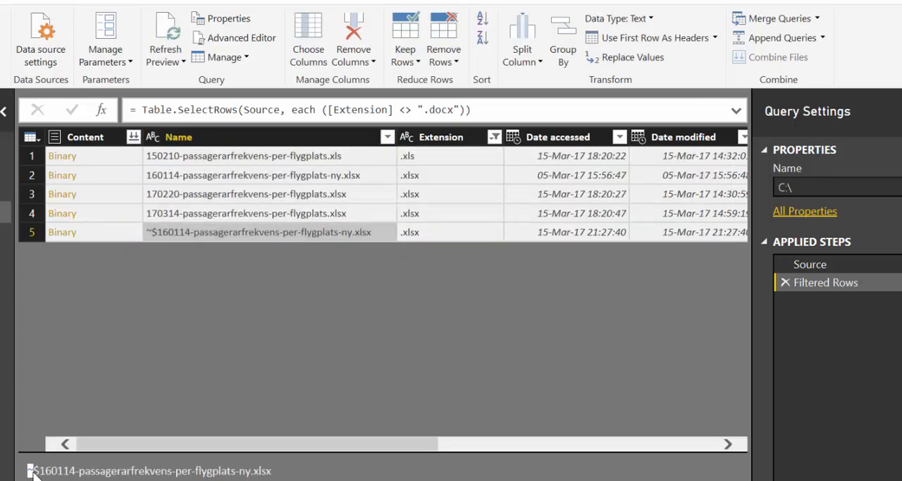
Filter the Name column to keep only files whose name does not contain "~".
left_click(387, 137)
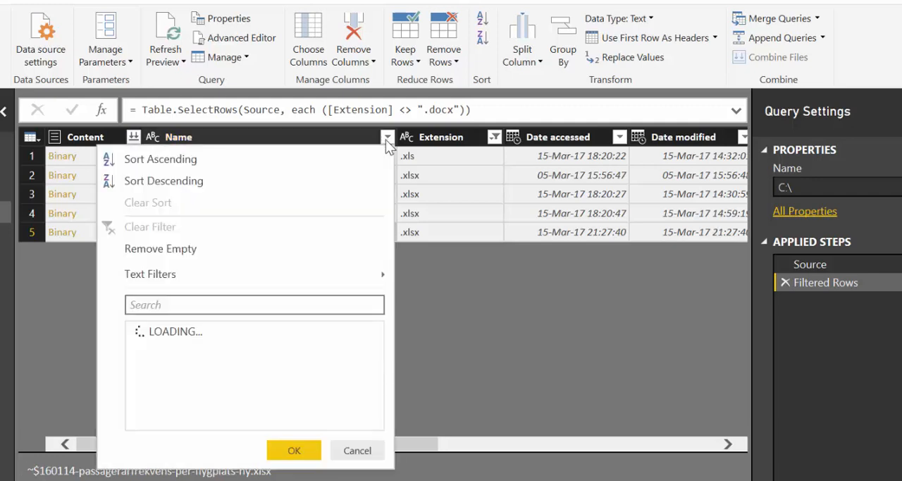
mouse_move(194, 273)
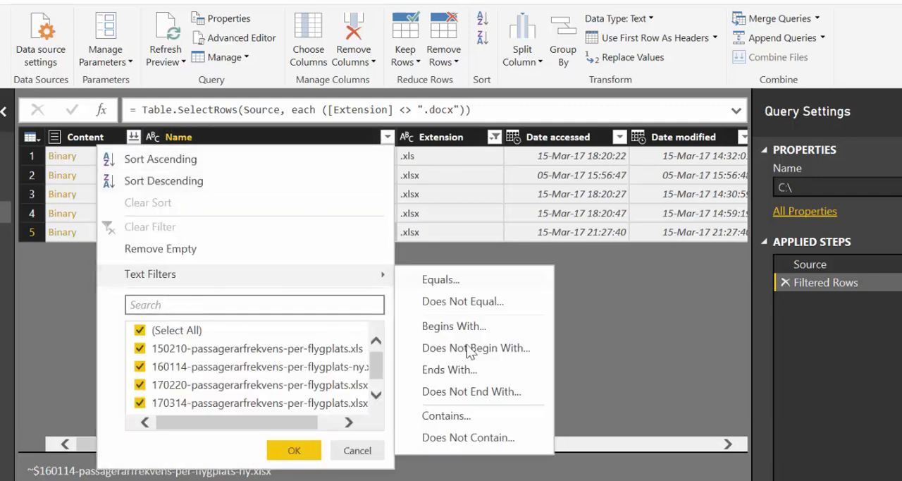
left_click(480, 441)
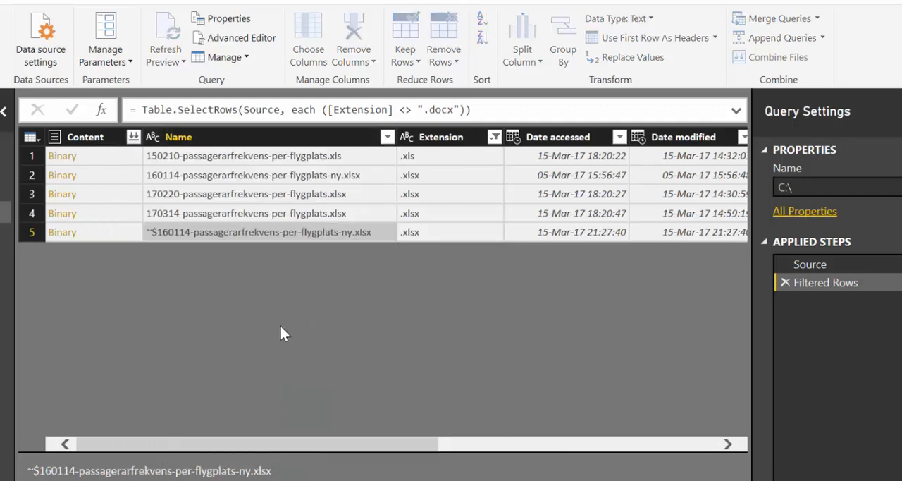
left_click(350, 266)
type("~")
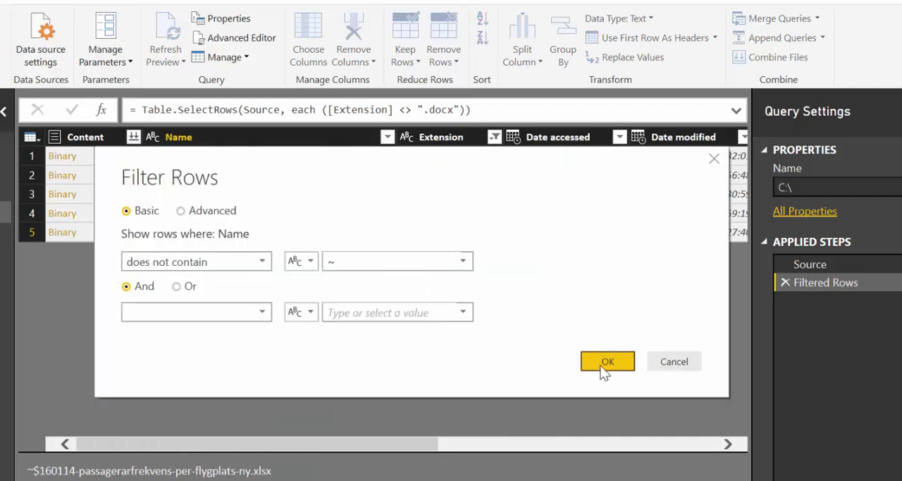
left_click(606, 361)
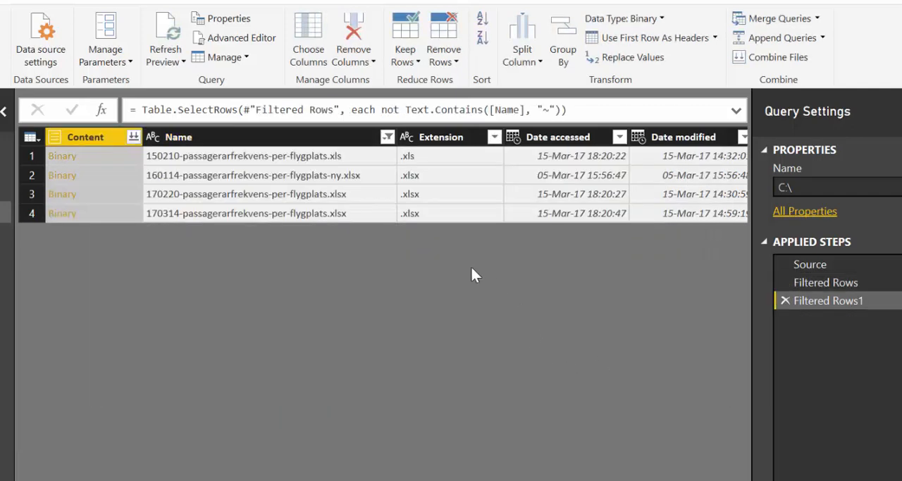
Filter the Name column to keep only the file 170220-passagerarfrekvens-per-flygplats.xlsx.
left_click(278, 175)
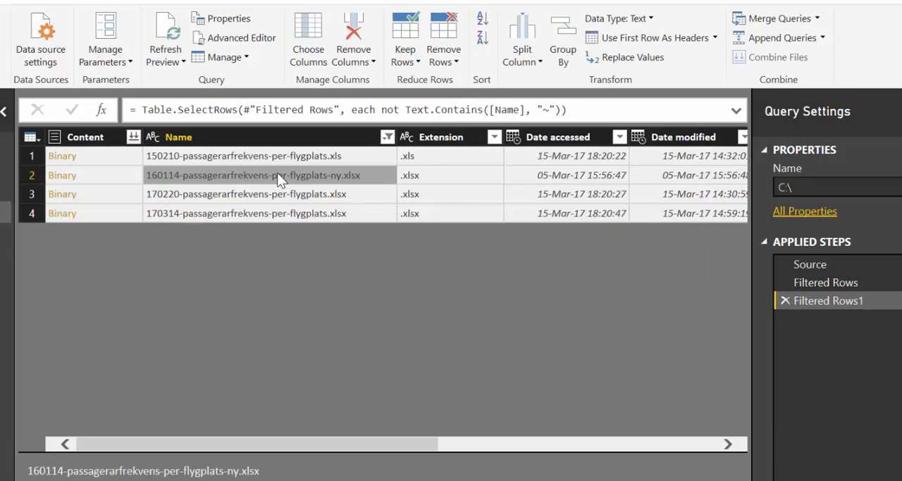
left_click_drag(350, 443, 292, 411)
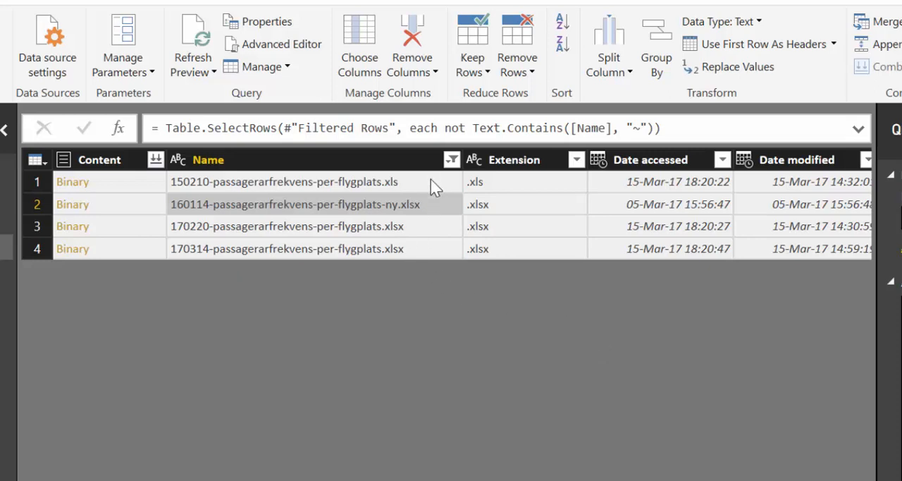
left_click(452, 160)
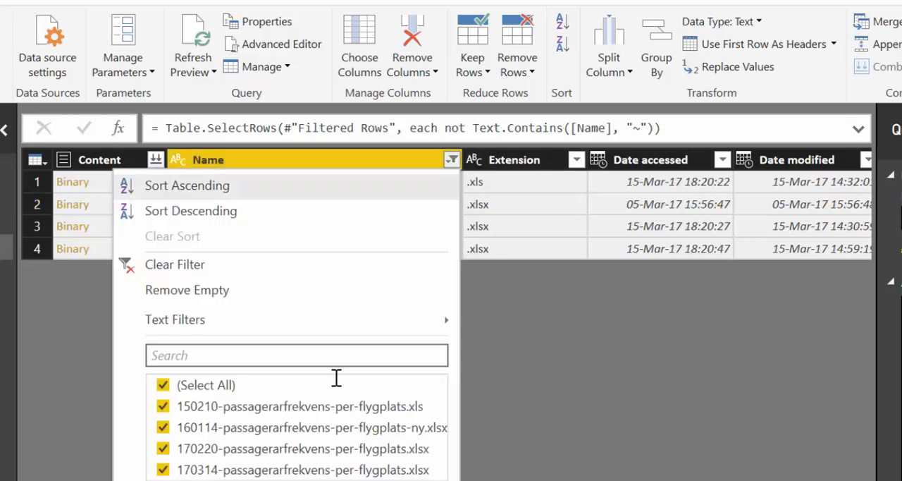
left_click(208, 387)
left_click(211, 448)
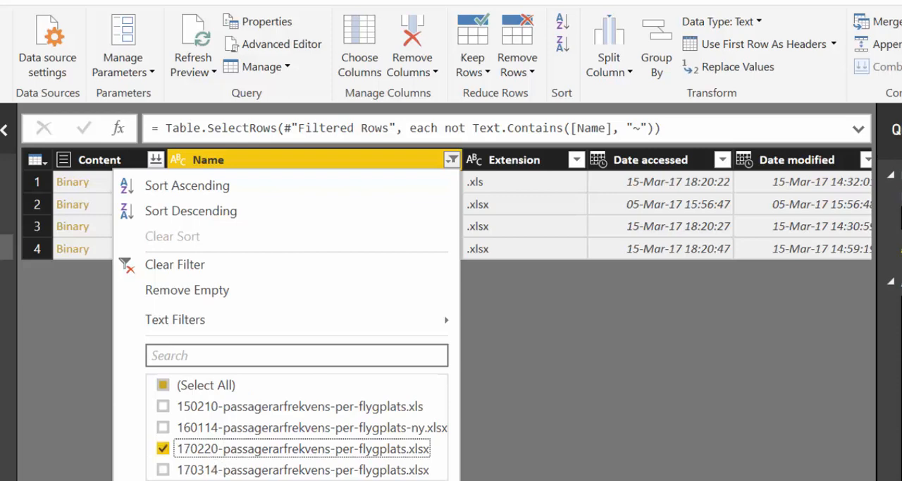
left_click(351, 480)
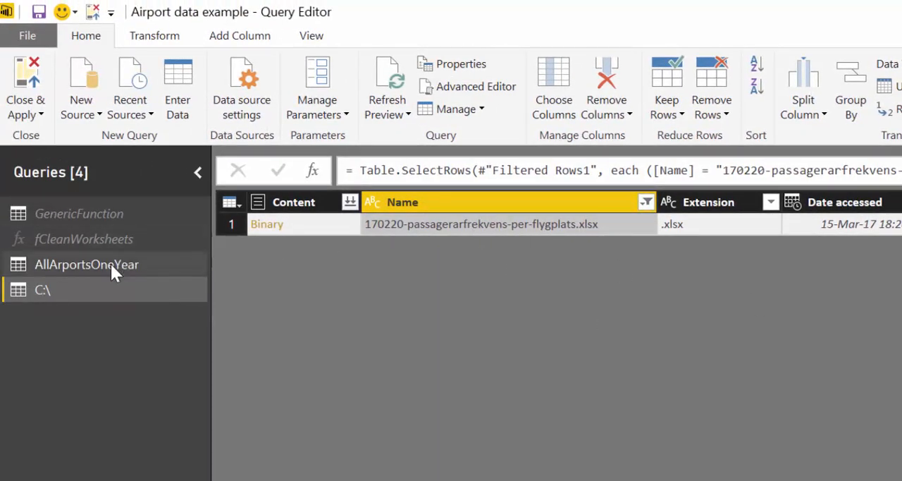
Rename the new C:\ folder query as Airport Data.
left_click(105, 239)
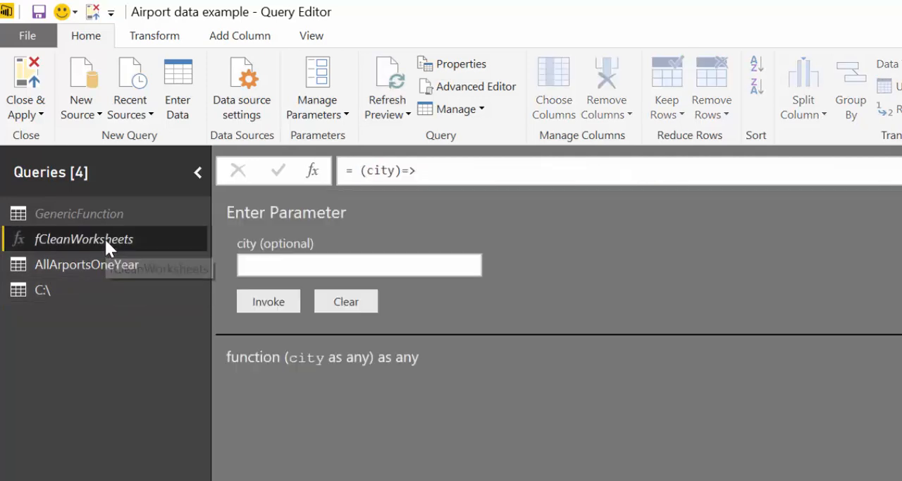
left_click(90, 268)
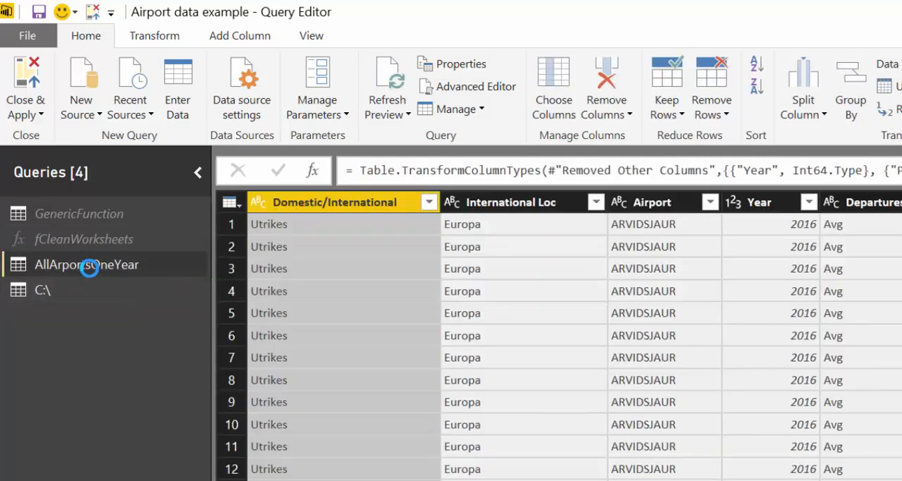
left_click(42, 289)
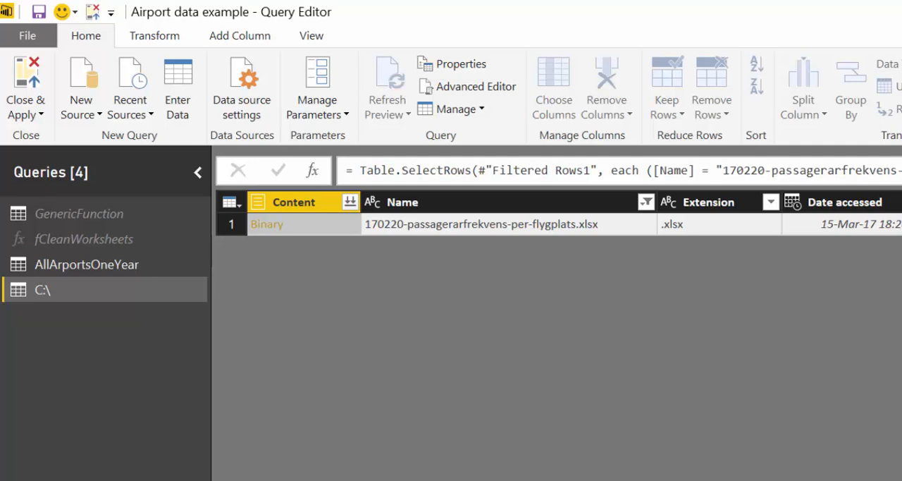
key("Return")
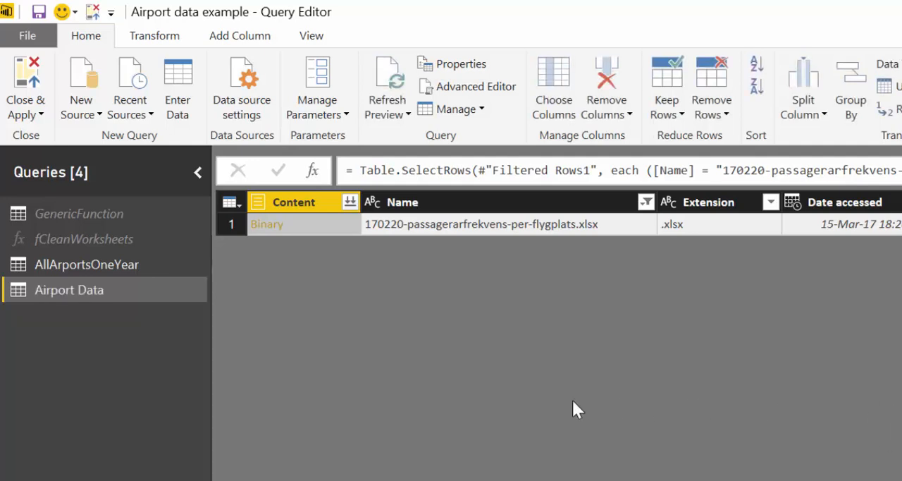
Duplicate the fCleanWorksheets function query.
left_click(117, 238)
right_click(114, 238)
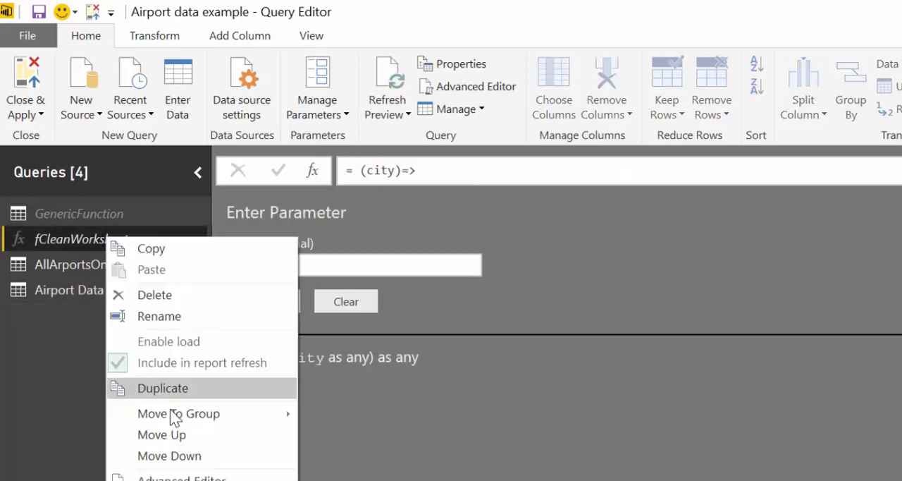
left_click(163, 388)
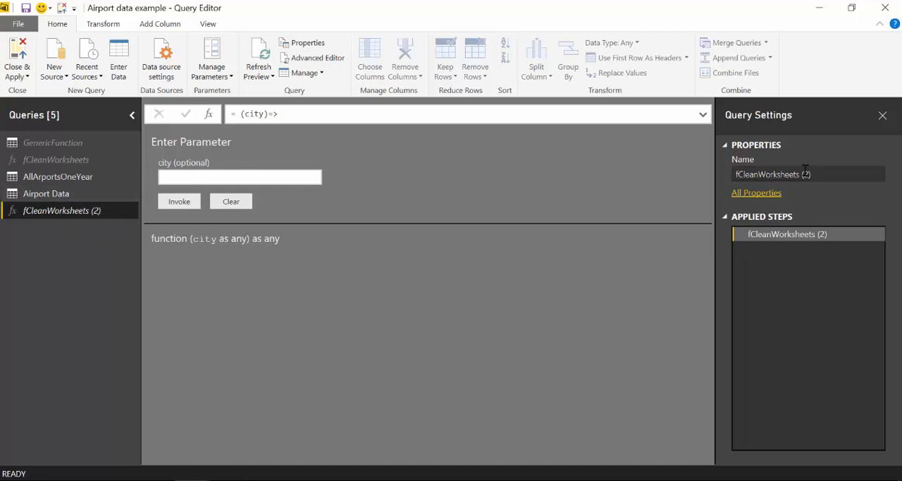
Rename the duplicated function query as fCleanWorkbooks.
left_click(844, 175)
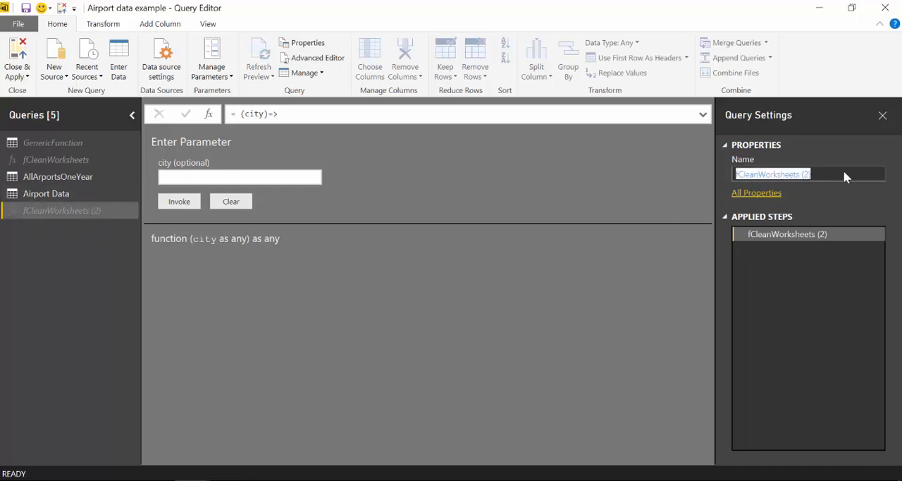
left_click(845, 173)
key("BackSpace")
key("BackSpace")
key("BackSpace")
key("BackSpace")
key("BackSpace")
key("BackSpace")
key("BackSpace")
key("BackSpace")
key("BackSpace")
key("BackSpace")
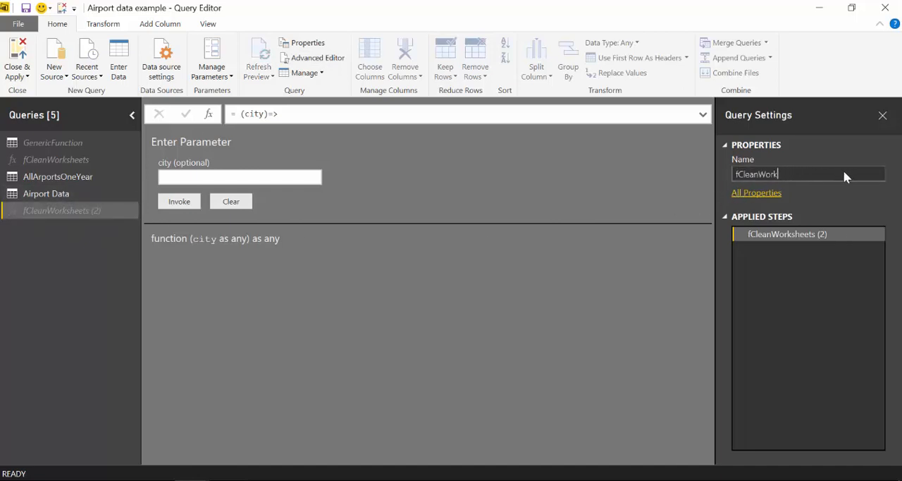
type("pook")
type("s")
key("Return")
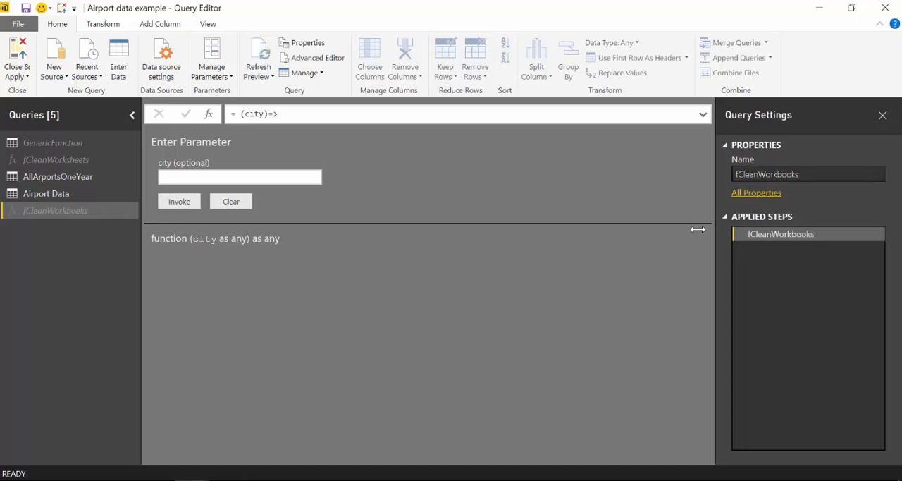
Inspect the fCleanWorkbooks code for its city parameter and hard-coded workbook file name, leaving the code unchanged.
left_click(318, 60)
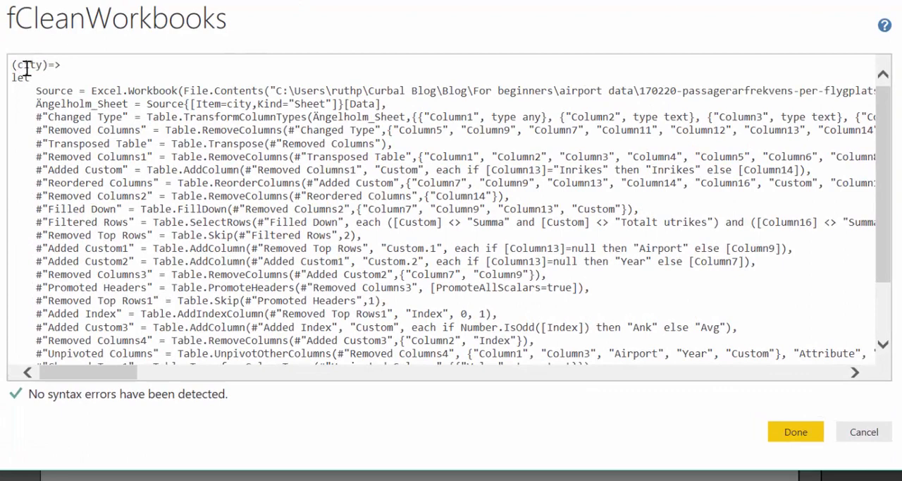
left_click(249, 104)
left_click(854, 372)
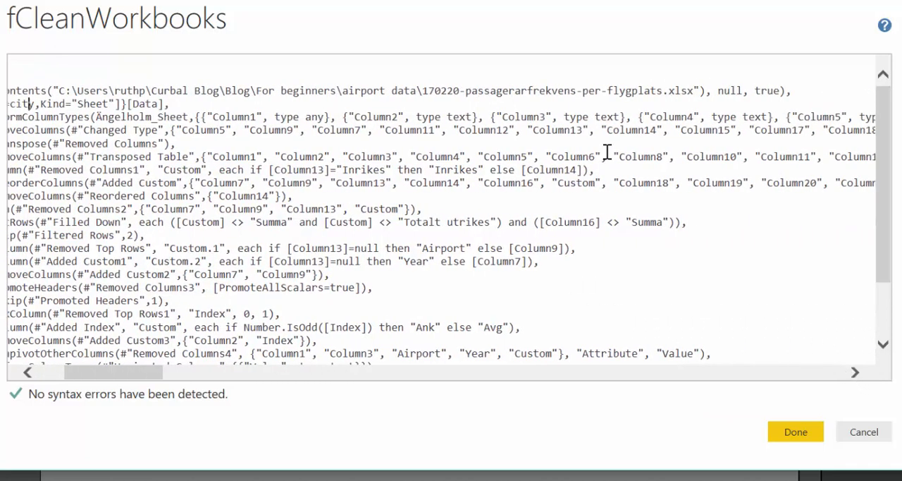
left_click_drag(423, 90, 576, 91)
left_click_drag(512, 85, 682, 86)
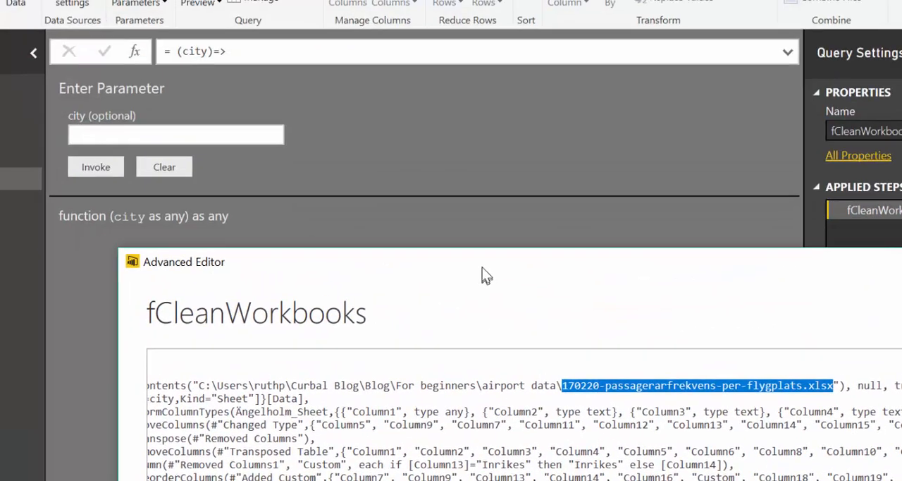
left_click_drag(482, 267, 409, 33)
left_click(867, 386)
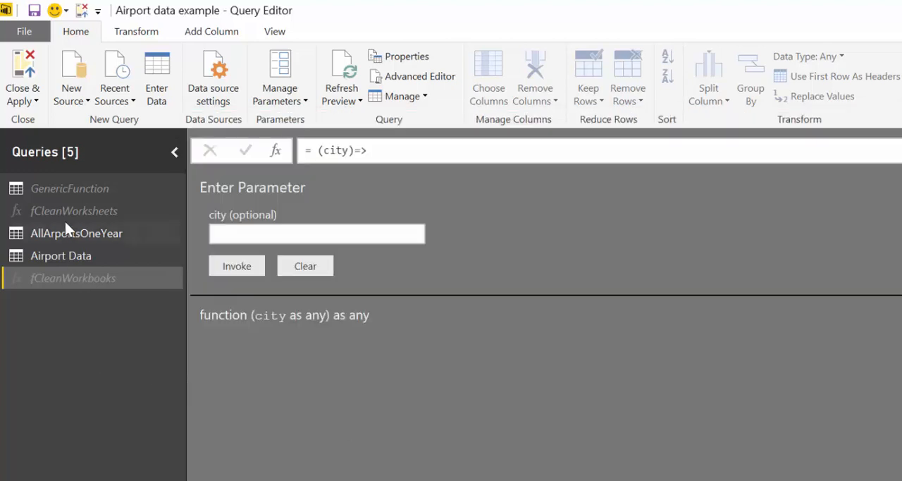
Review the AllArportsOneYear table and the Airport Data file list at its Filtered Rows1 step.
left_click(63, 231)
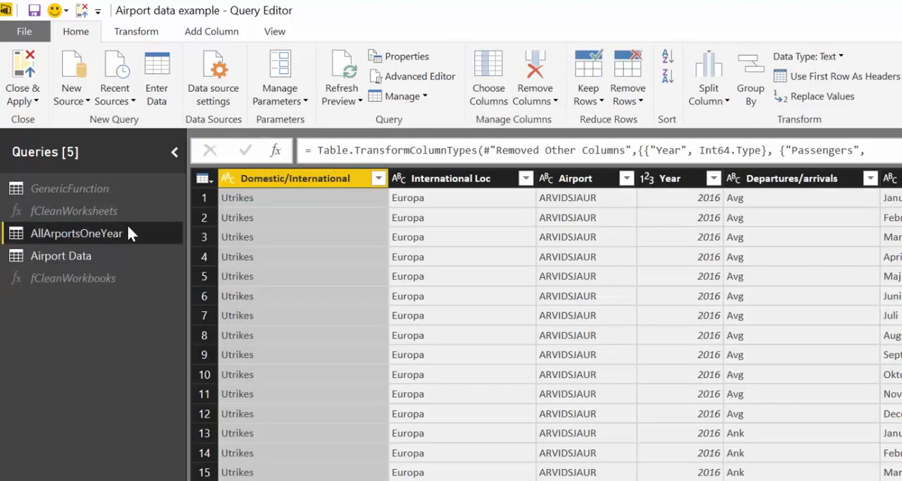
left_click(59, 254)
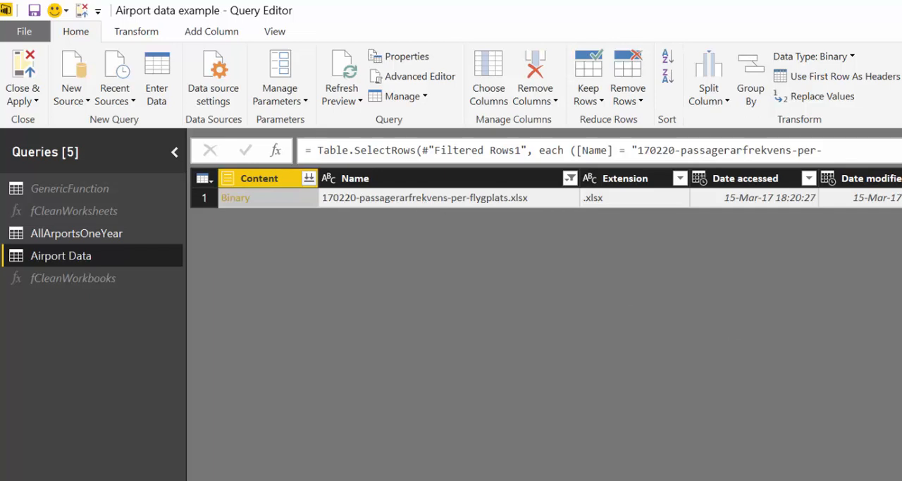
left_click(901, 310)
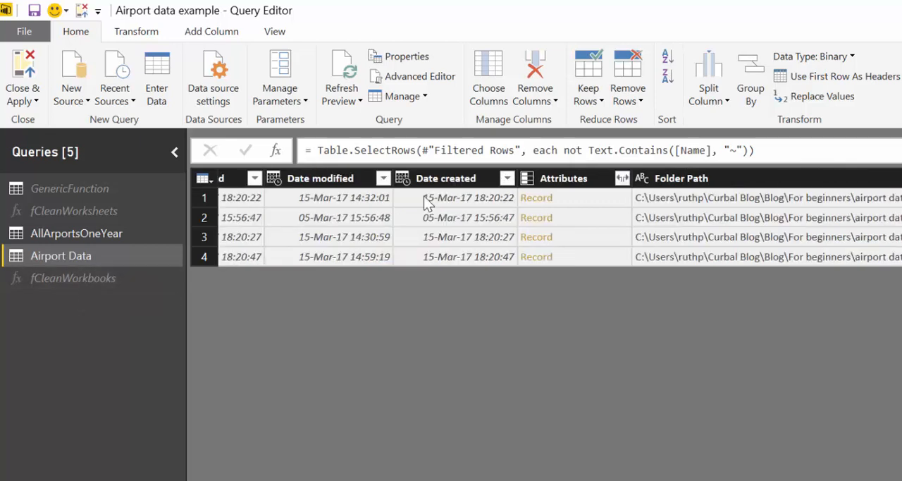
left_click(425, 198)
Add a name parameter before city in the fCleanWorkbooks function's parameter list.
left_click(85, 278)
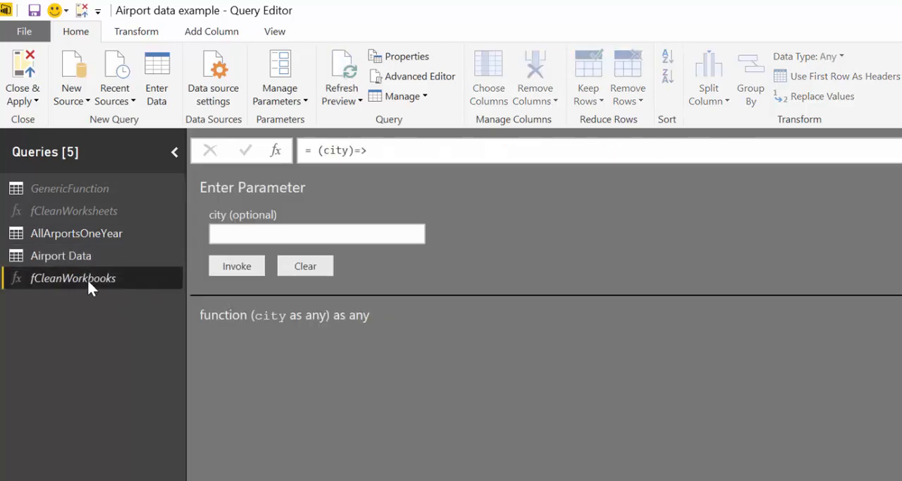
left_click(426, 75)
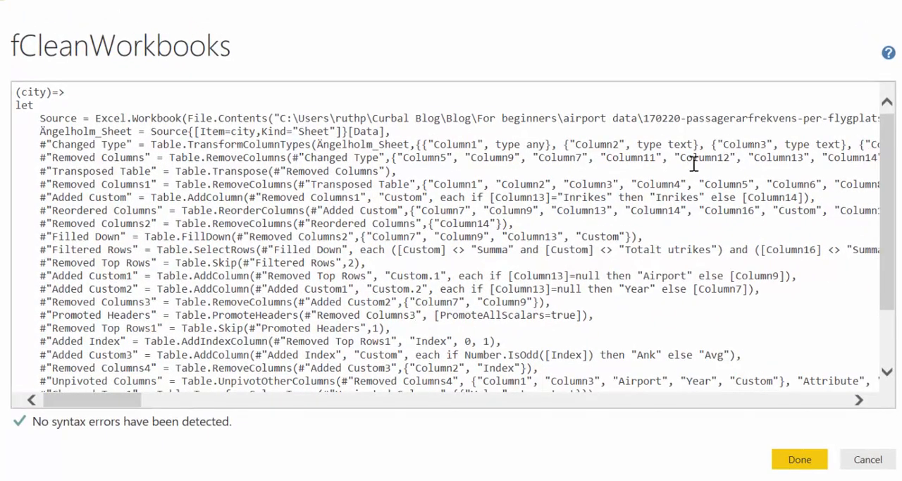
left_click(24, 93)
type("name")
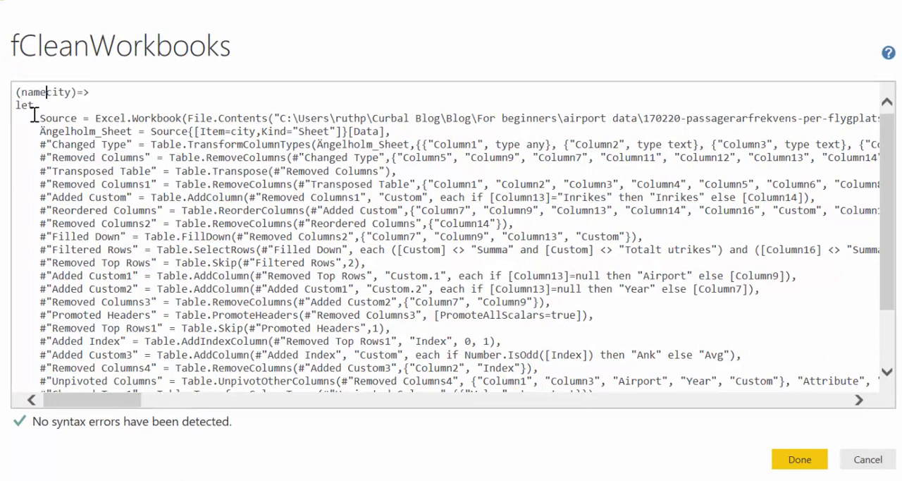
type(",")
Replace the hard-coded workbook file name in the Source path of fCleanWorkbooks with "&name and save the code.
left_click_drag(123, 401, 171, 401)
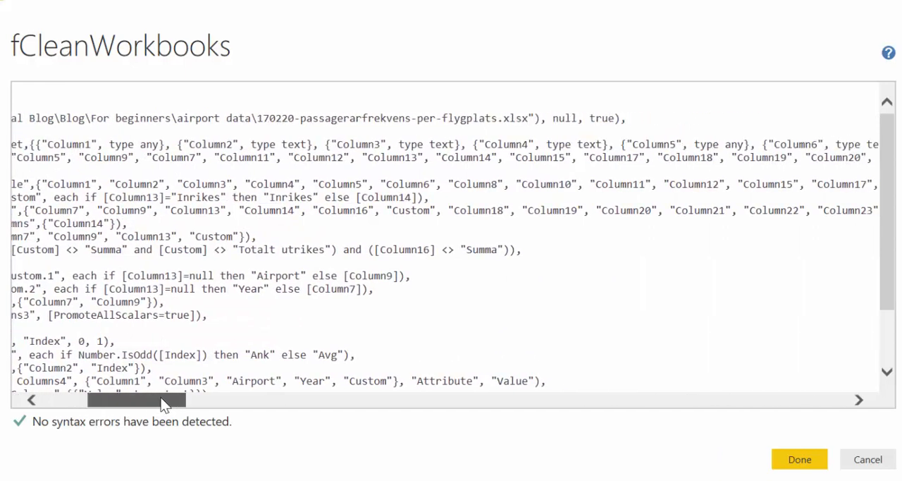
left_click(262, 117)
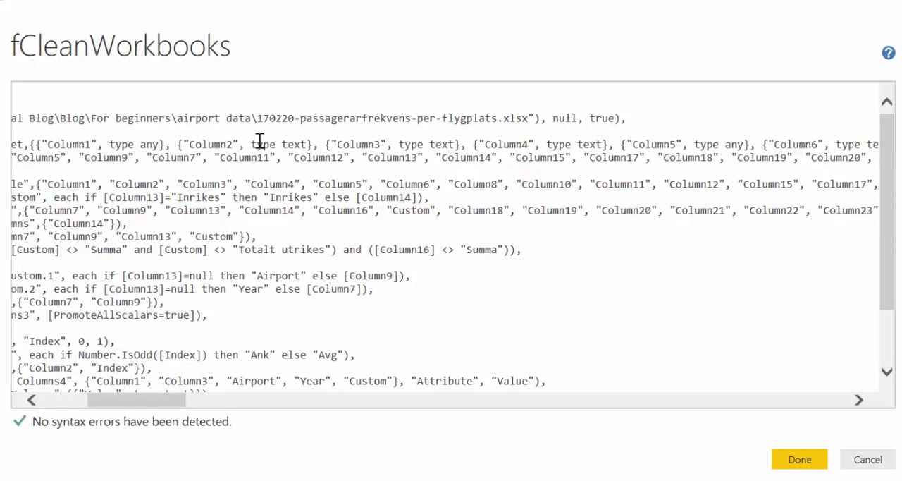
type("\"")
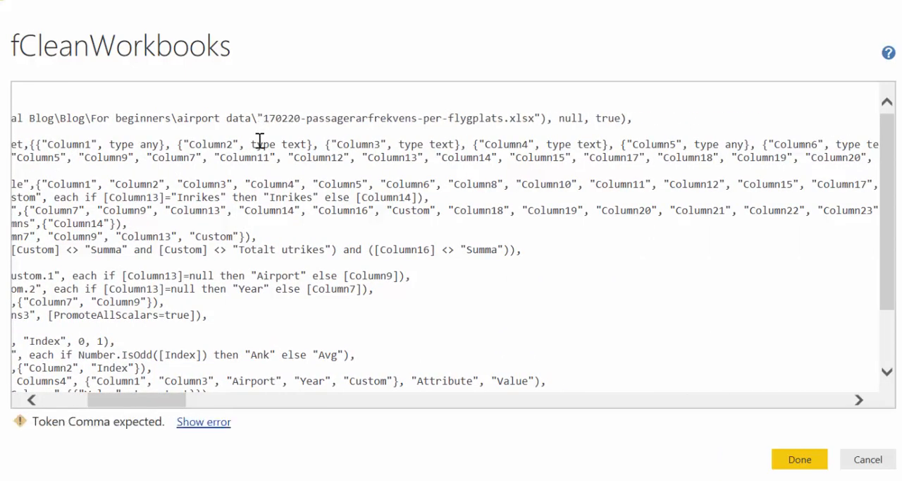
type("&name")
key("Delete")
key("Delete")
key("Delete")
key("Delete")
key("Delete")
key("Delete")
key("Delete")
key("Delete")
key("Delete")
key("Delete")
key("Delete")
key("Delete")
key("Delete")
key("Delete")
key("Delete")
key("Delete")
key("Delete")
key("Delete")
key("Delete")
key("Delete")
key("Delete")
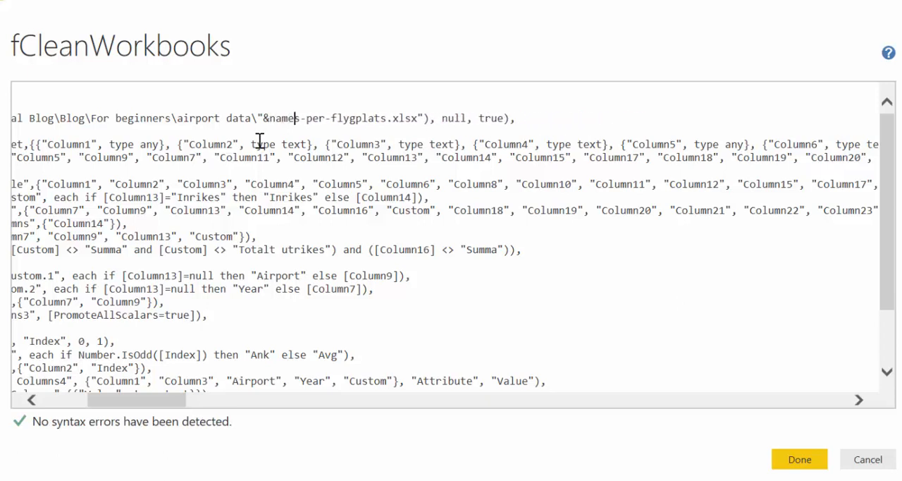
key("Delete")
key("Delete")
key("Delete")
key("Delete")
key("Delete")
key("Delete")
key("Delete")
key("Delete")
key("Delete")
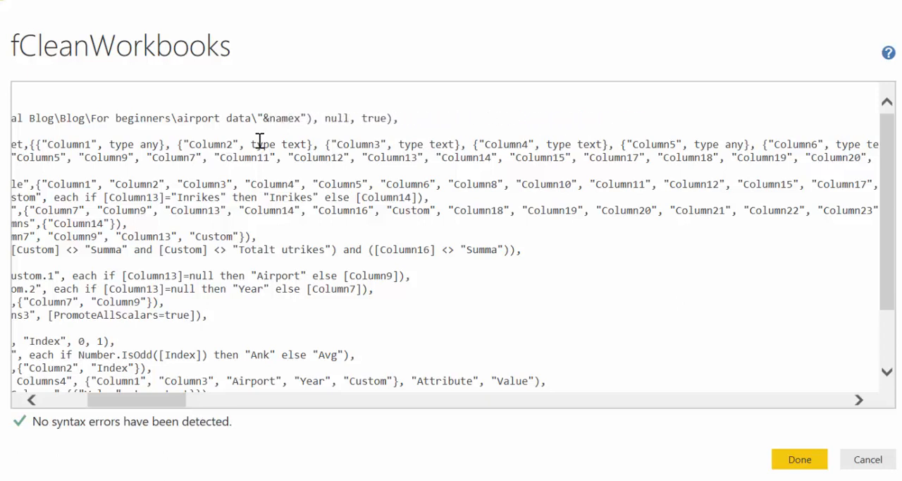
key("Delete")
key("Delete")
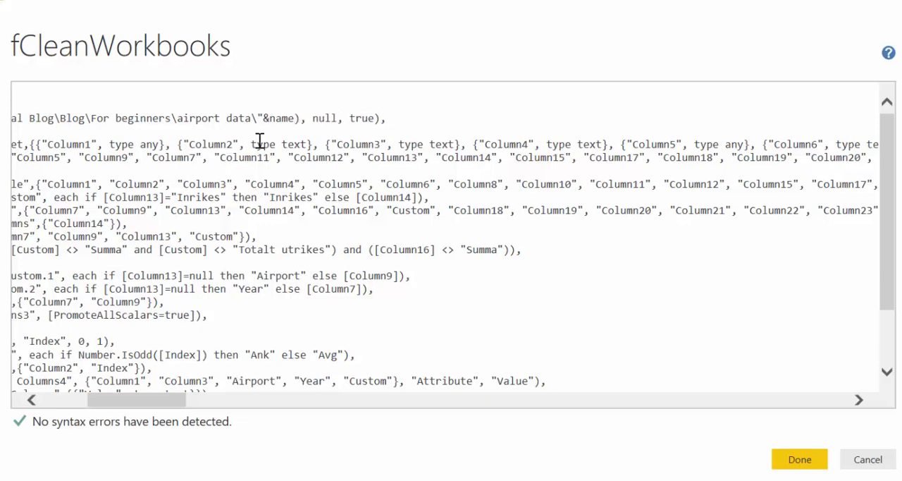
left_click_drag(155, 408, 100, 408)
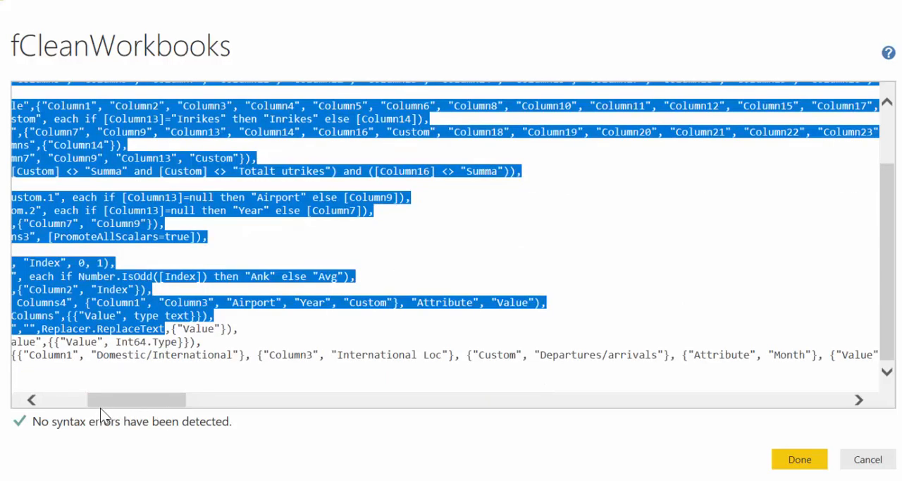
left_click(100, 408)
scroll(165, 252, "up", 2)
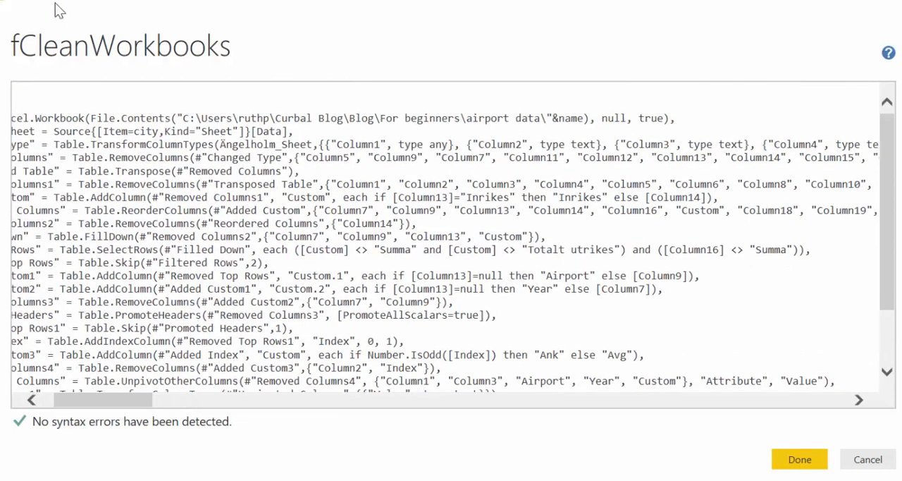
left_click_drag(87, 401, 74, 401)
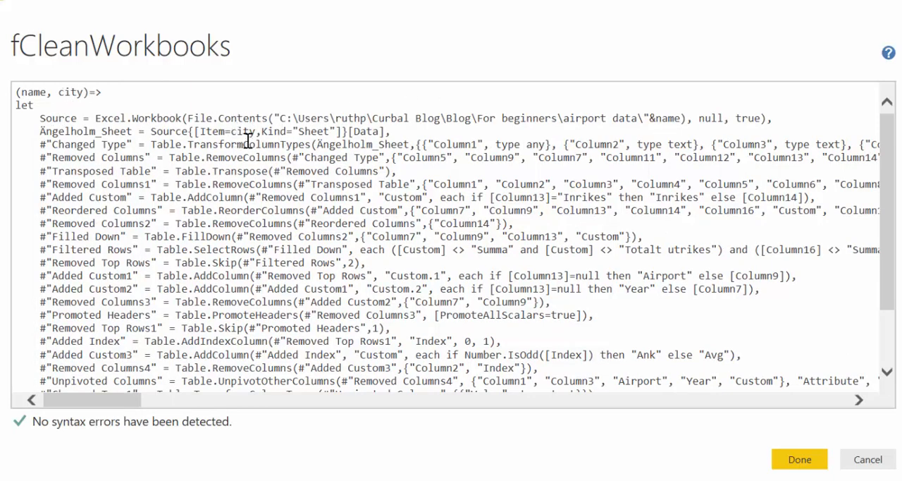
left_click(800, 459)
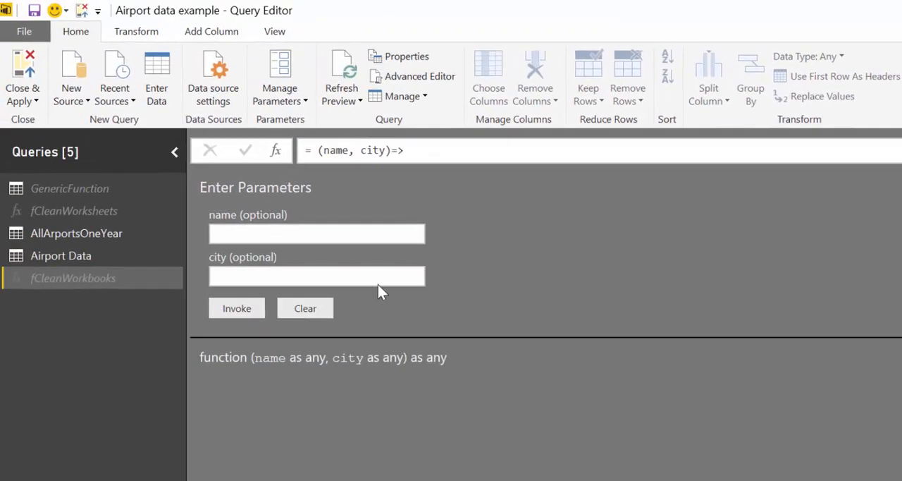
Invoke fCleanWorkbooks with name 170220-passagerarfrekvens-per-flygplats.xlsx, copied from Airport Data, and city Borlänge.
left_click(373, 228)
left_click(121, 256)
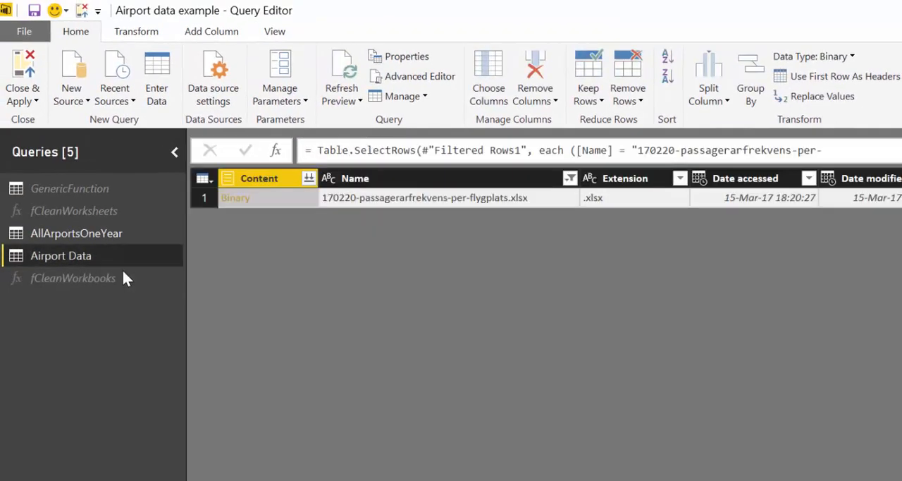
left_click(396, 196)
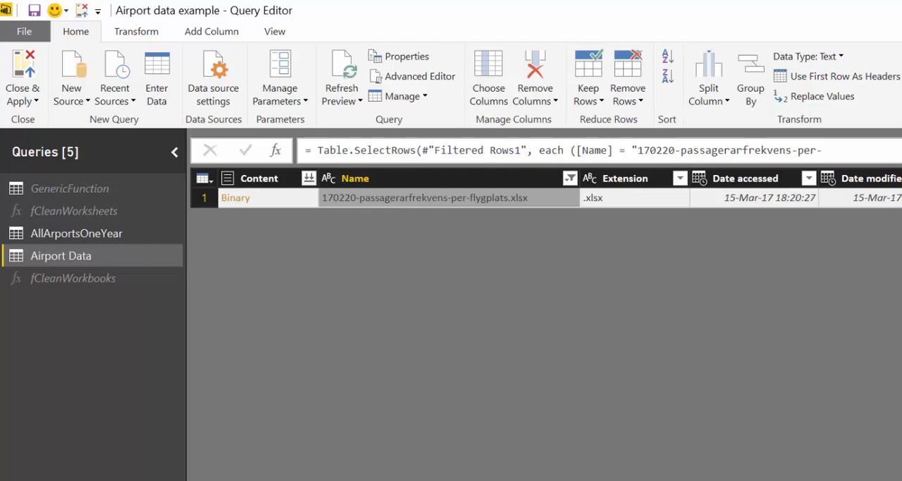
left_click(42, 278)
left_click(226, 234)
type("170220-passagerarfrekvens-per-flygplats.xlsx")
left_click(241, 277)
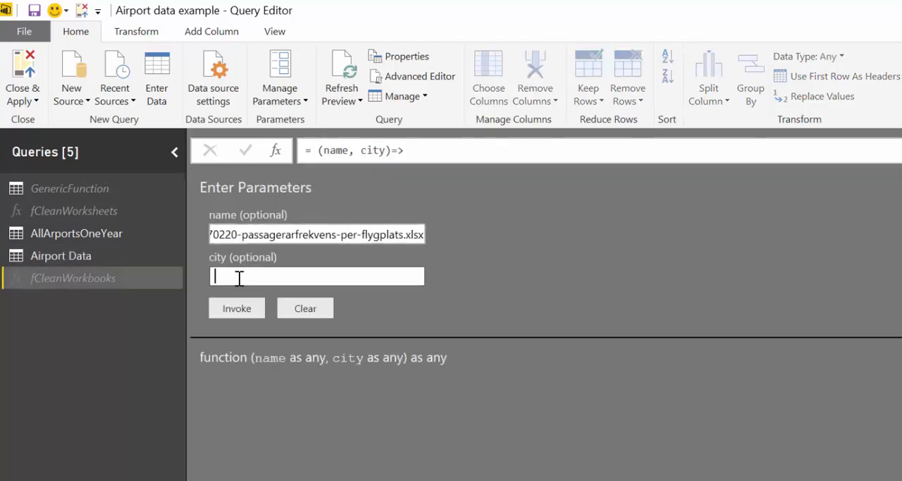
type("Borlänge")
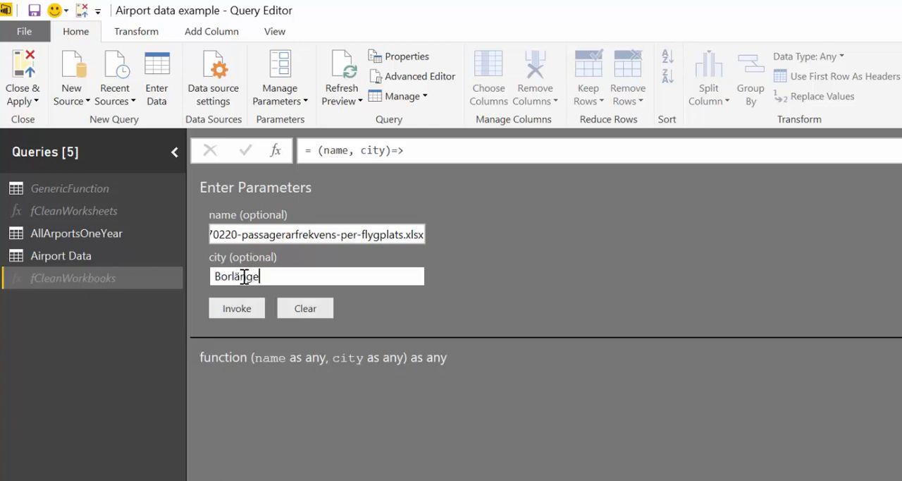
left_click(251, 313)
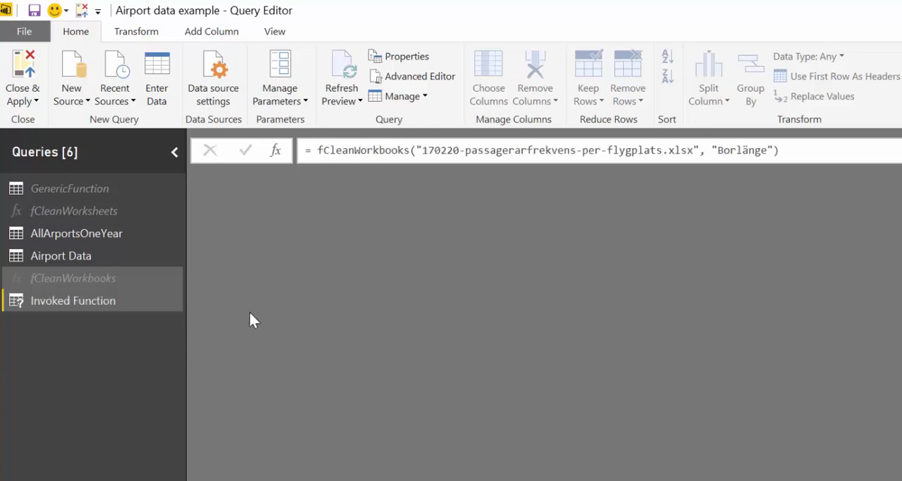
Delete the Invoked Function test query.
right_click(70, 303)
left_click(113, 357)
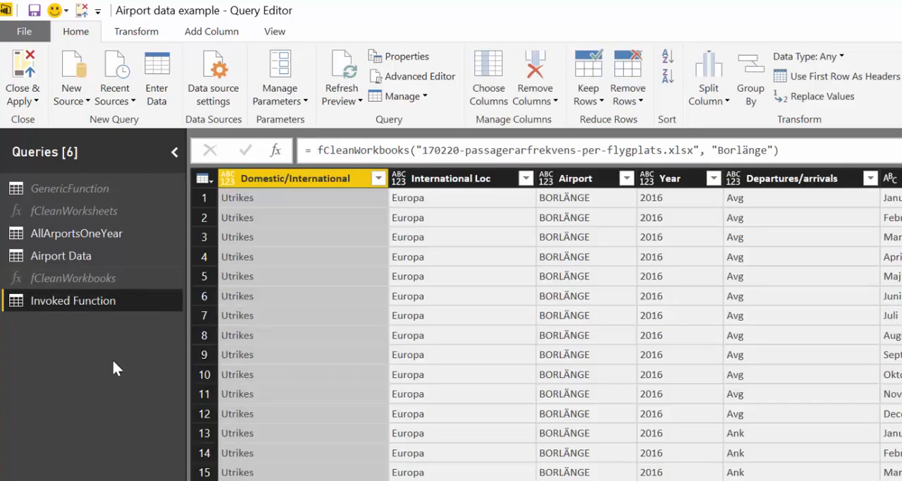
left_click(684, 356)
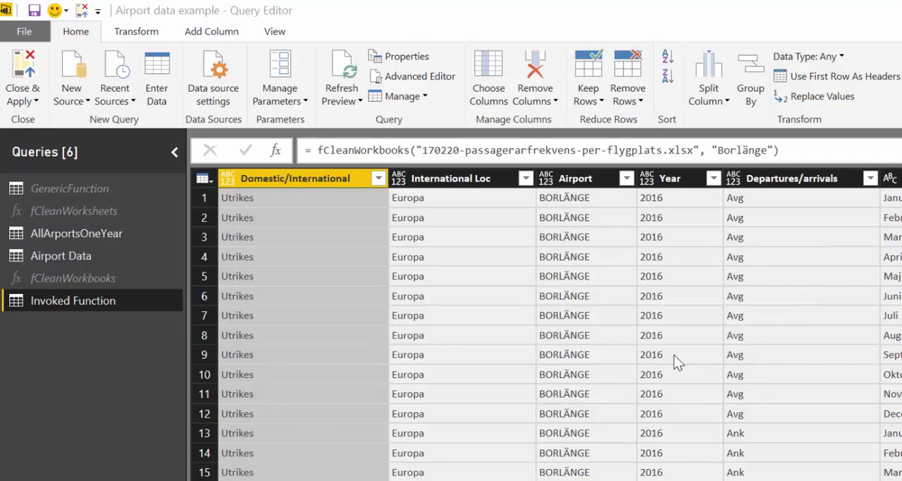
Move the AllArportsOneYear query above fCleanWorksheets in the query list.
left_click(67, 256)
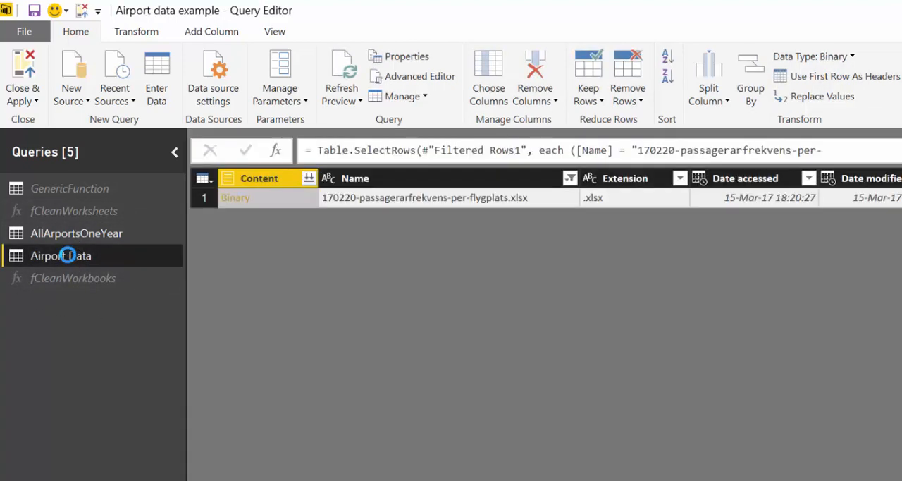
left_click_drag(70, 228, 59, 201)
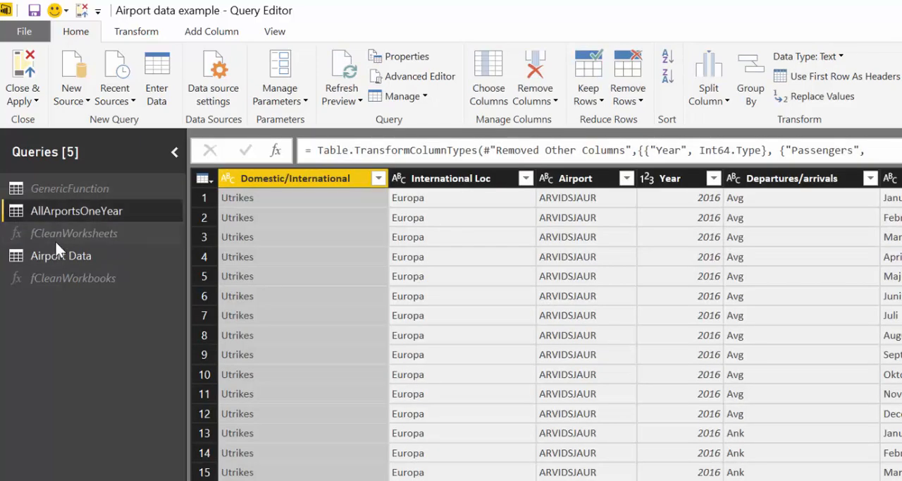
Examine the Airport Data query at its Source and Filtered Rows2 steps, including the columns through Folder Path.
left_click(51, 254)
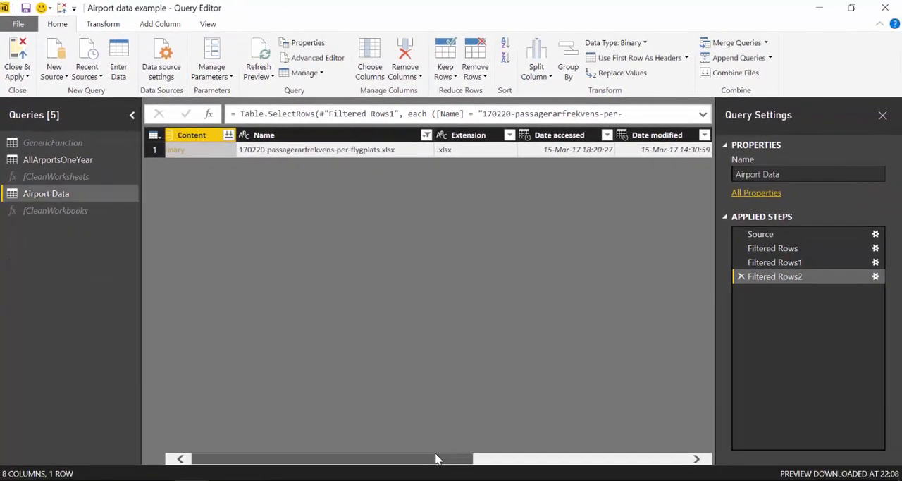
left_click(800, 234)
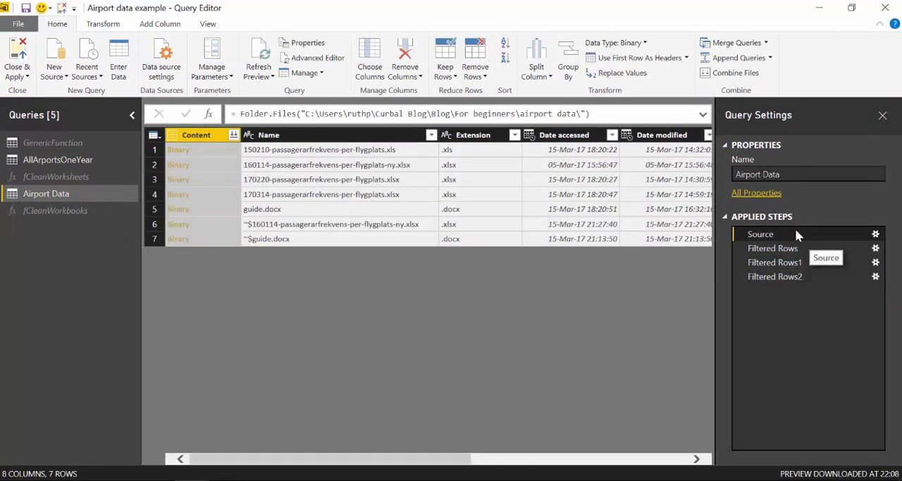
left_click(785, 280)
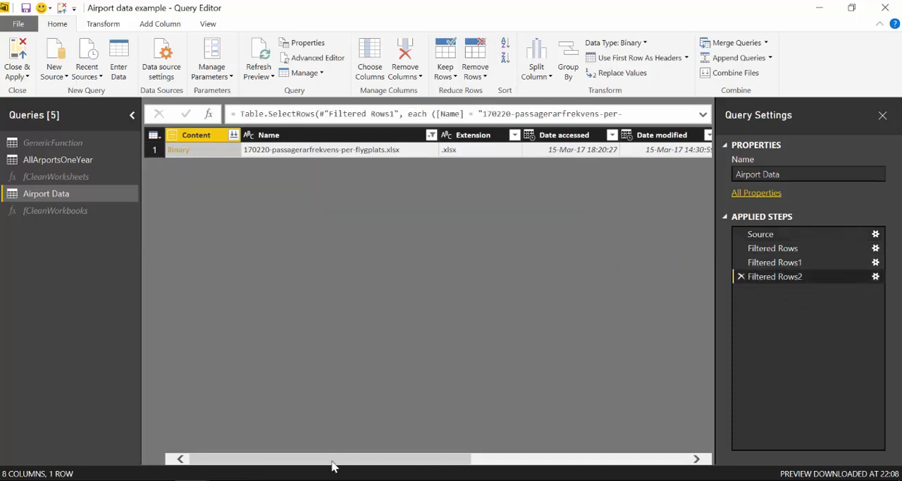
mouse_move(346, 462)
left_mouse_down()
mouse_move(641, 451)
mouse_move(338, 458)
left_mouse_up()
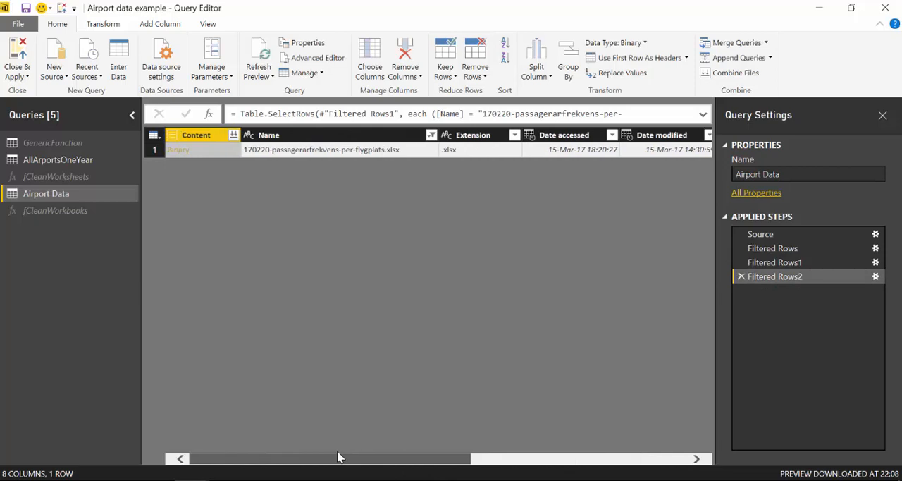
left_click_drag(337, 459, 618, 452)
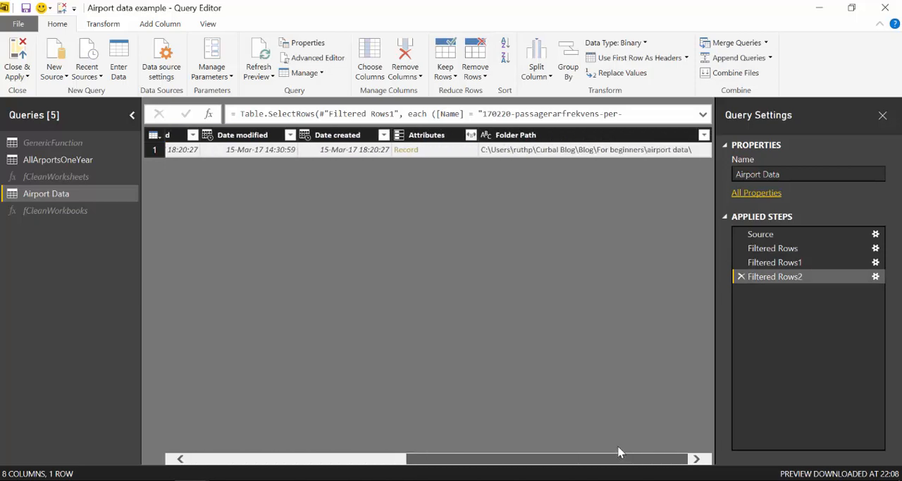
Add a custom column named Custom to Airport Data with the formula Excel.Workbook([Content],true).
left_click(154, 21)
left_click(17, 60)
left_click(373, 213)
type("Excek")
key("BackSpace")
type("l.Wor")
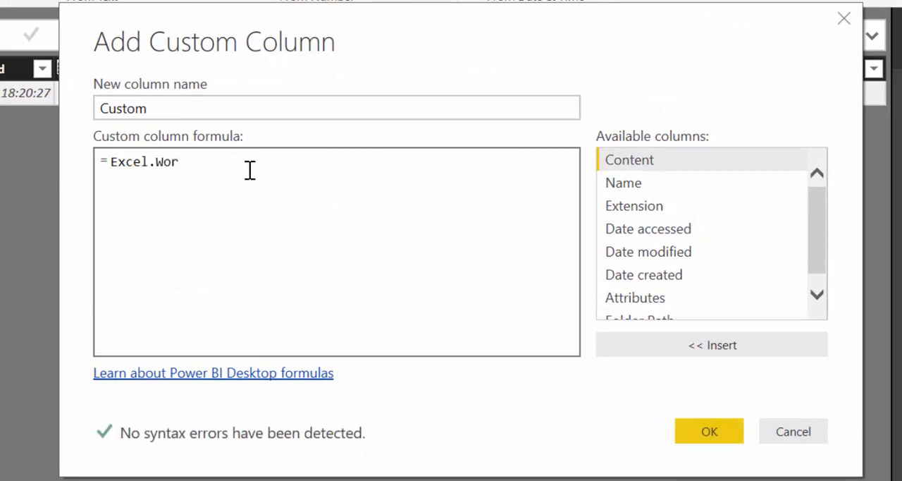
type("kbook")
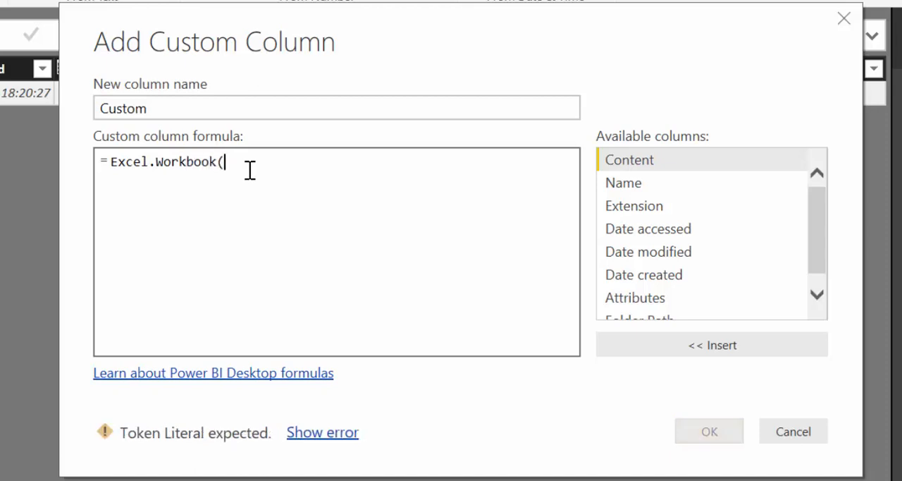
type("([")
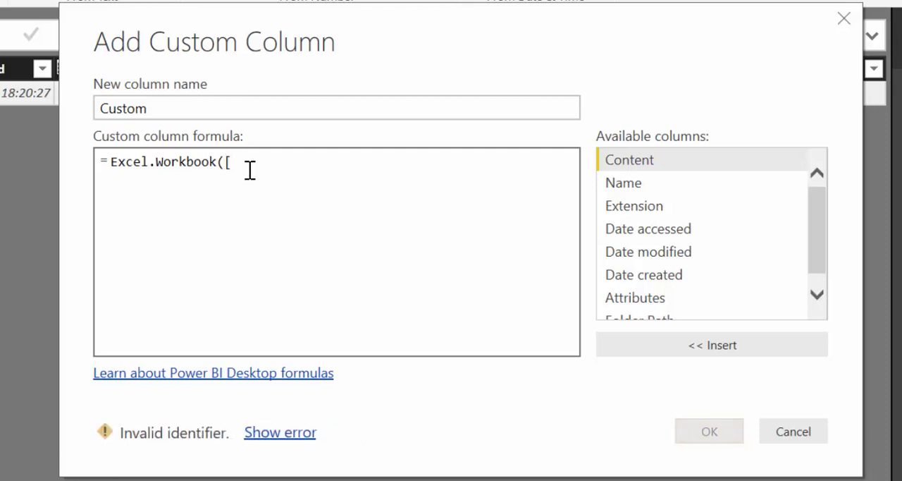
key("BackSpace")
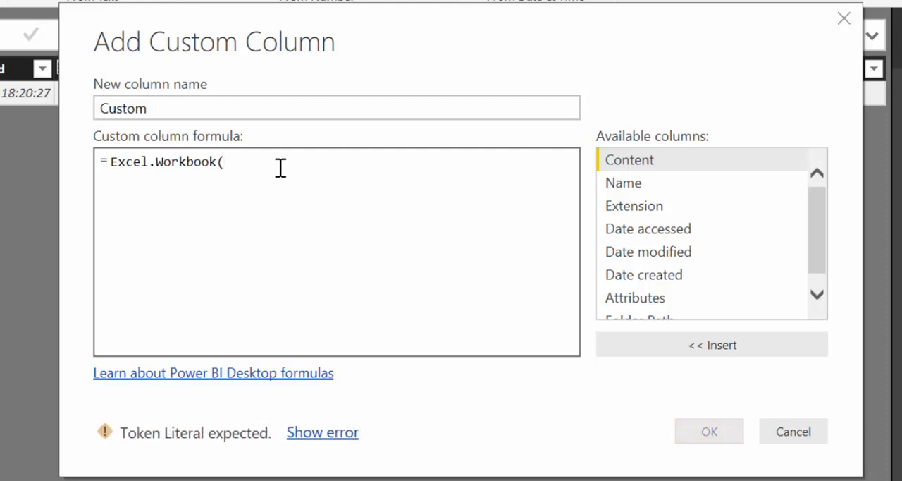
double_click(691, 158)
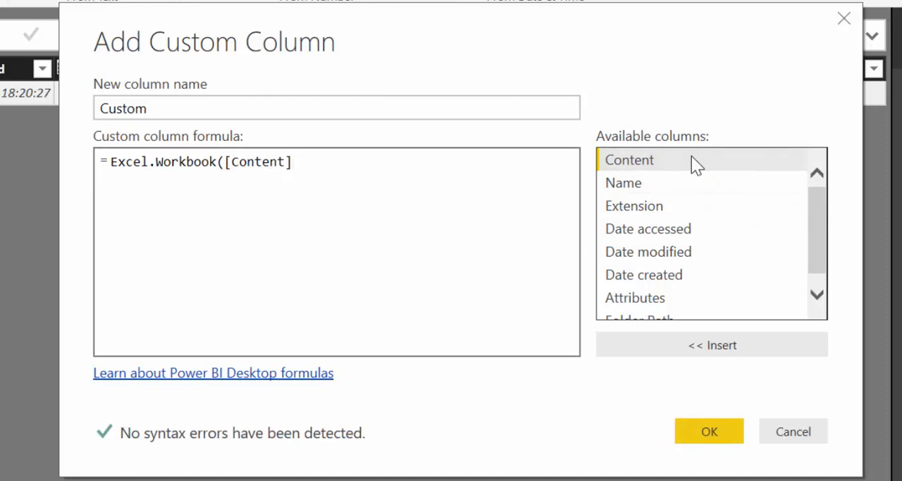
type(",true)")
left_click(712, 433)
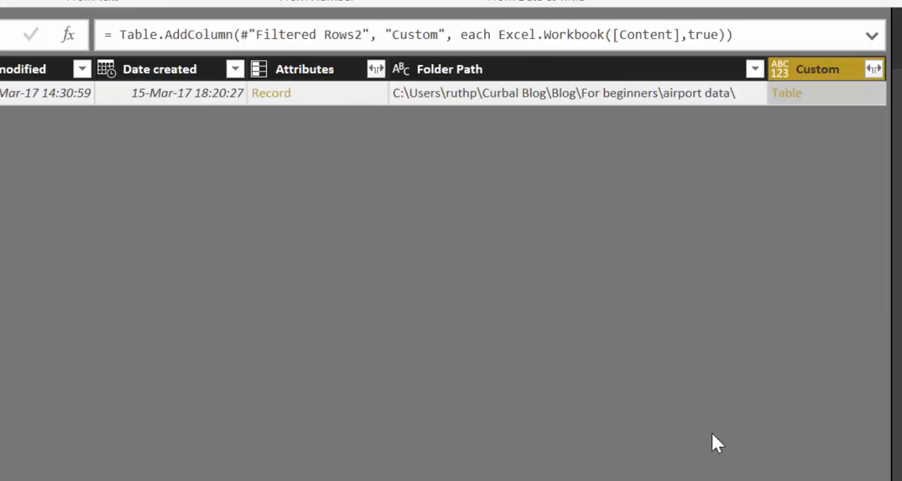
Expand the Custom column into Name, Data, Item, Kind and Hidden without using the original column name as prefix.
left_click(874, 69)
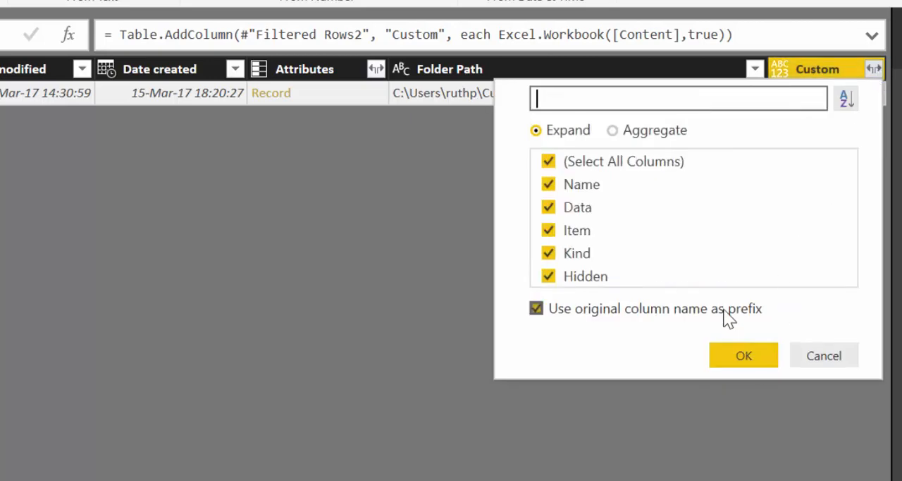
left_click(723, 308)
left_click(740, 356)
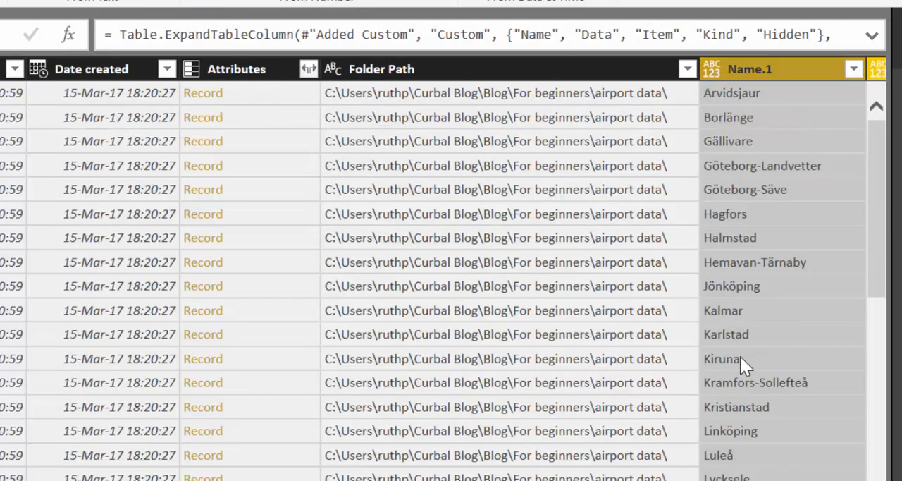
Filter the Kind column to keep only Sheet rows, excluding DefinedName.
scroll(452, 282, "right", 7)
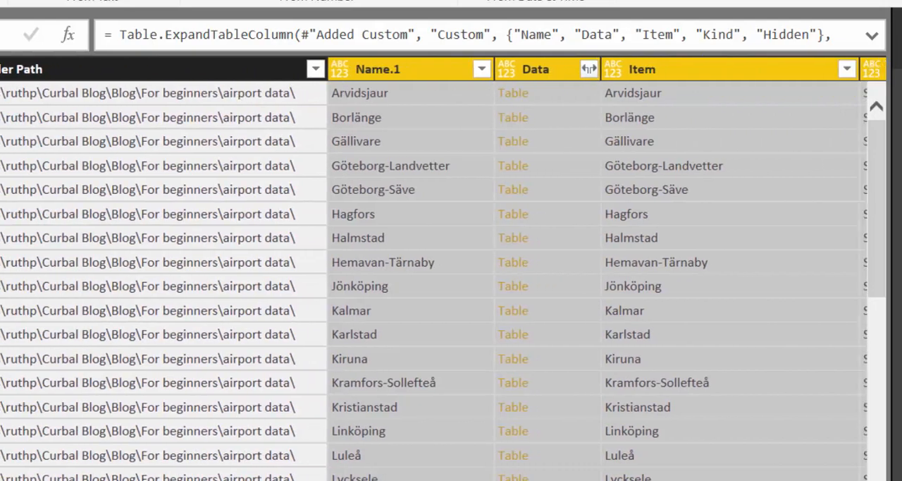
scroll(707, 355, "down", 4)
scroll(708, 355, "down", 5)
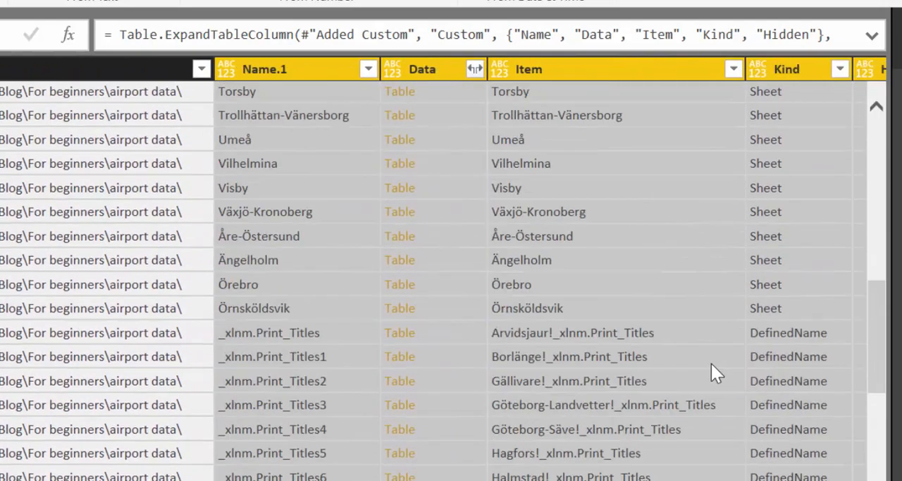
left_click(841, 70)
left_click(622, 345)
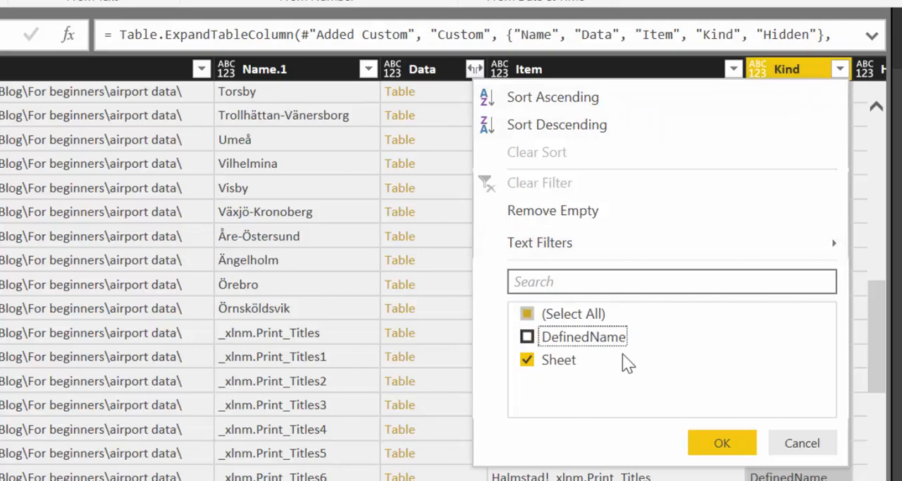
left_click(733, 442)
Examine the sheet rows from the workbook names in Name to the city names in Name.1 and the expanded columns.
scroll(749, 468, "down", 6)
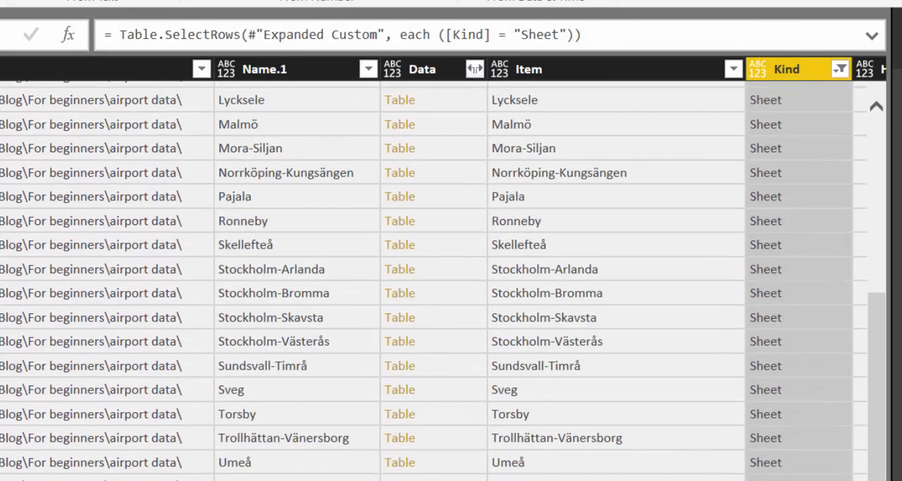
scroll(443, 282, "right", 2)
scroll(442, 282, "left", 15)
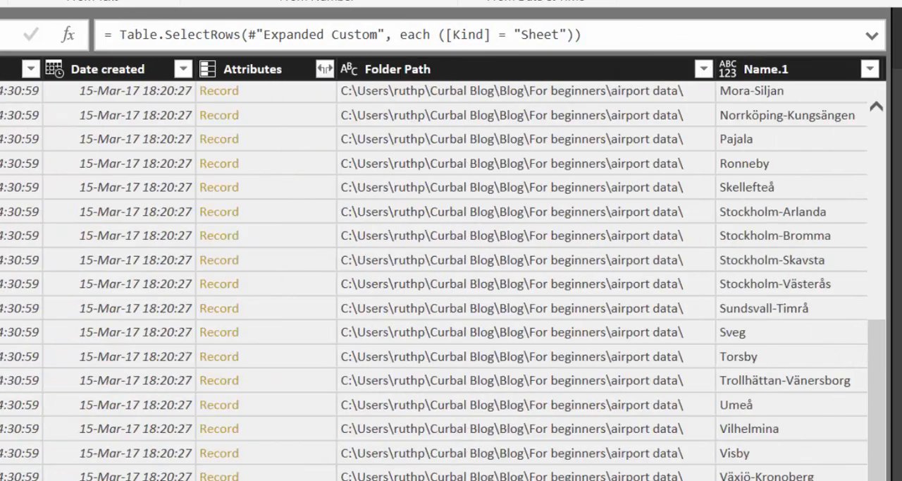
scroll(451, 282, "right", 15)
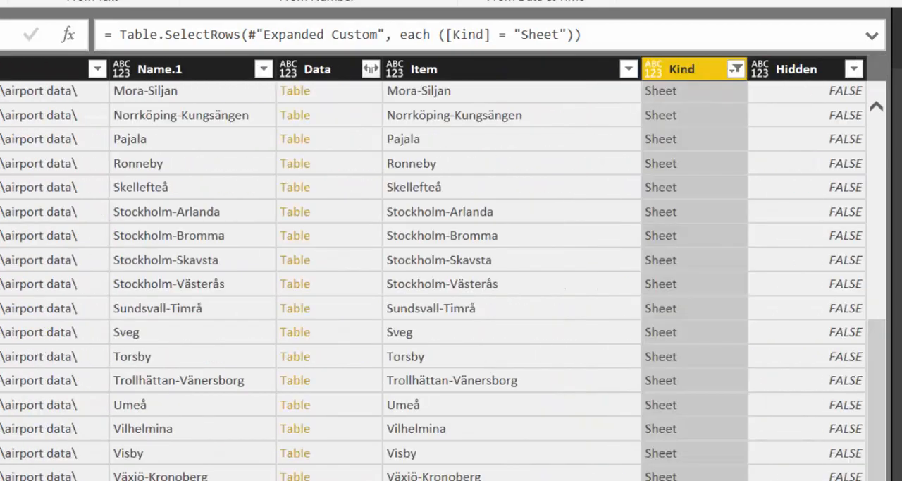
scroll(443, 268, "left", 12)
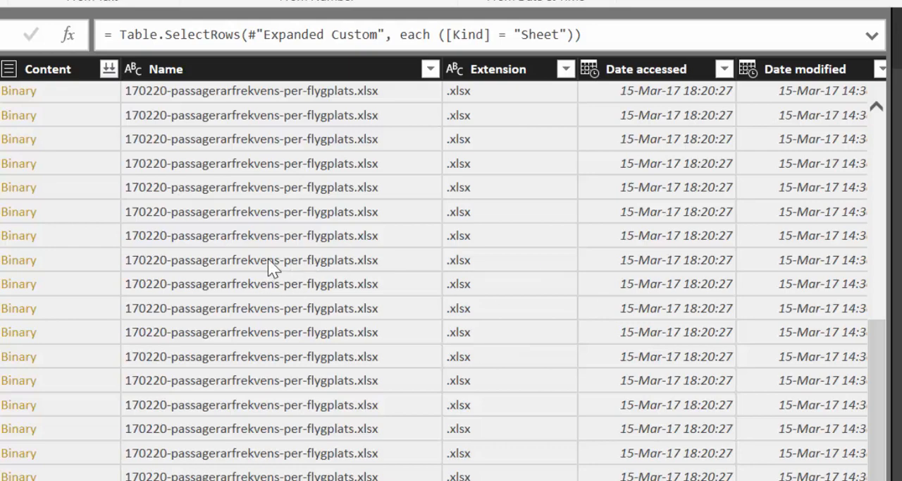
scroll(452, 282, "right", 15)
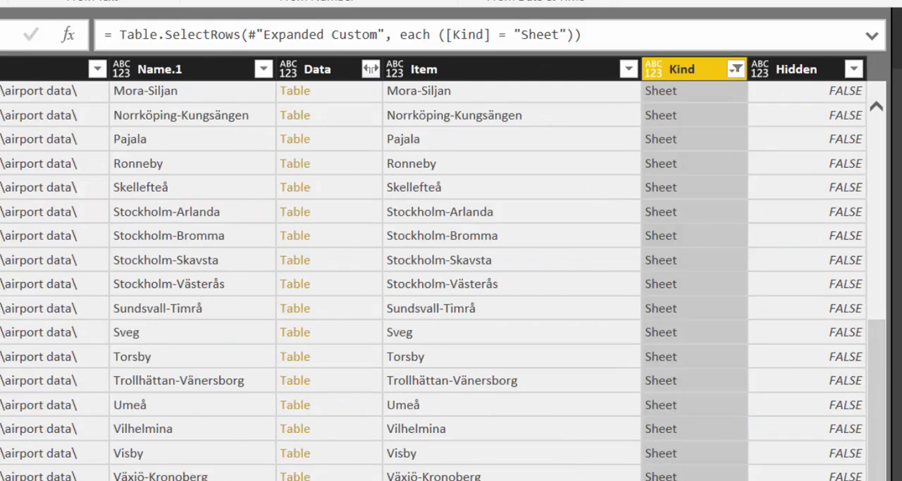
scroll(451, 282, "left", 15)
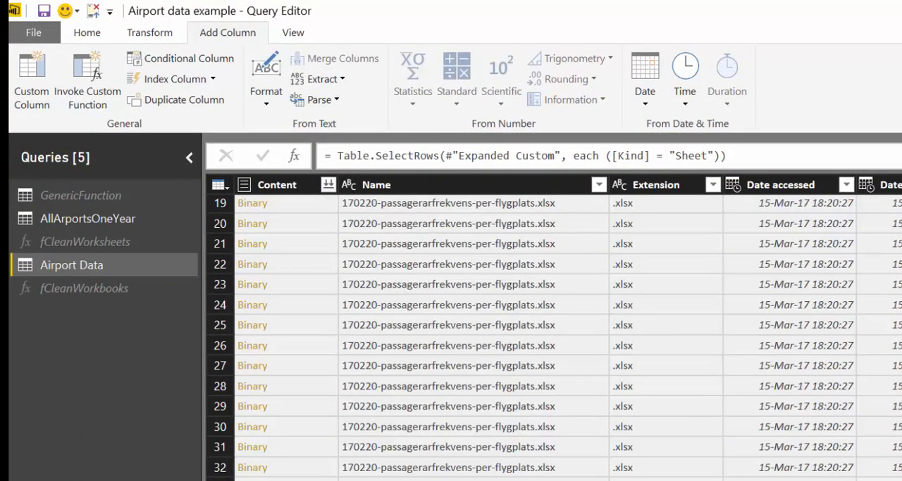
scroll(569, 327, "right", 15)
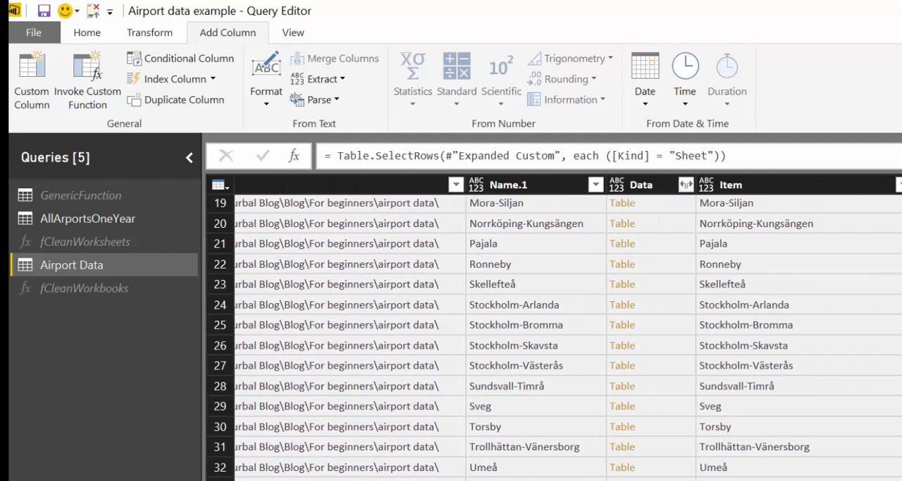
Invoke fCleanWorkbooks for each row, with name from the Name column and city from Name.1, and expand all columns of the result.
left_click(88, 79)
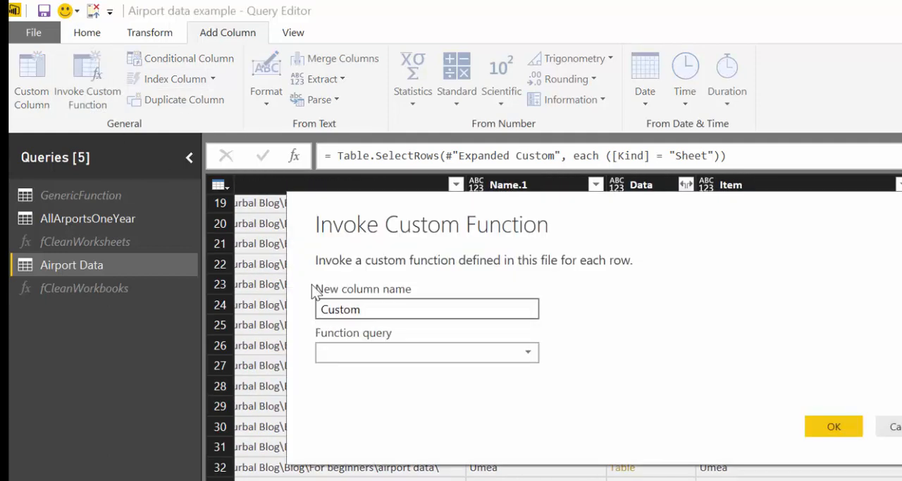
left_click(429, 352)
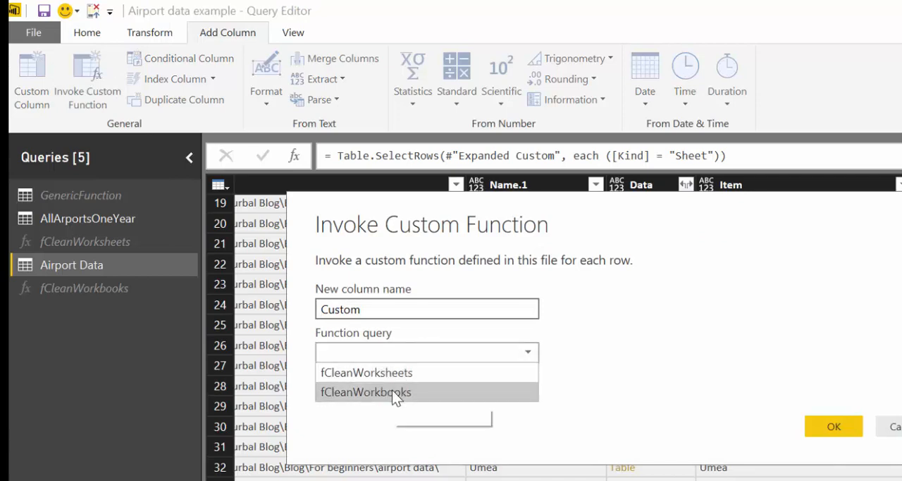
left_click(421, 393)
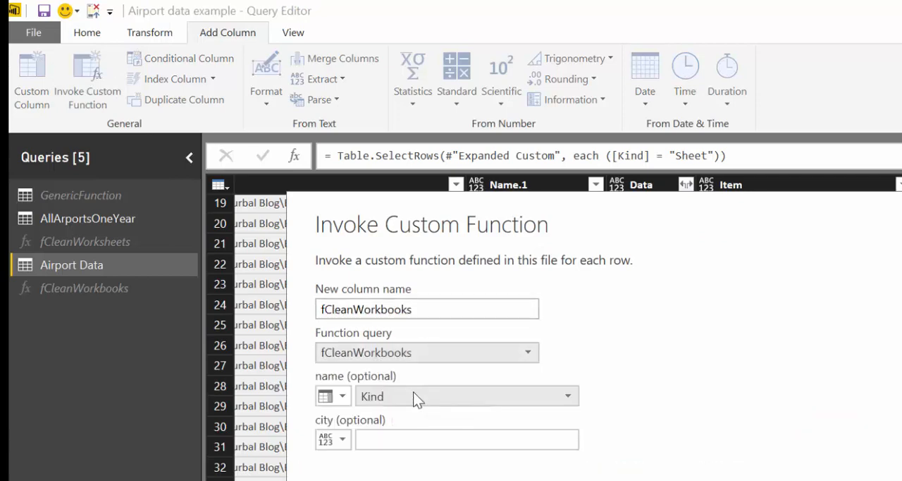
left_click(423, 396)
left_click(394, 162)
left_click_drag(435, 215, 494, 158)
left_click(451, 385)
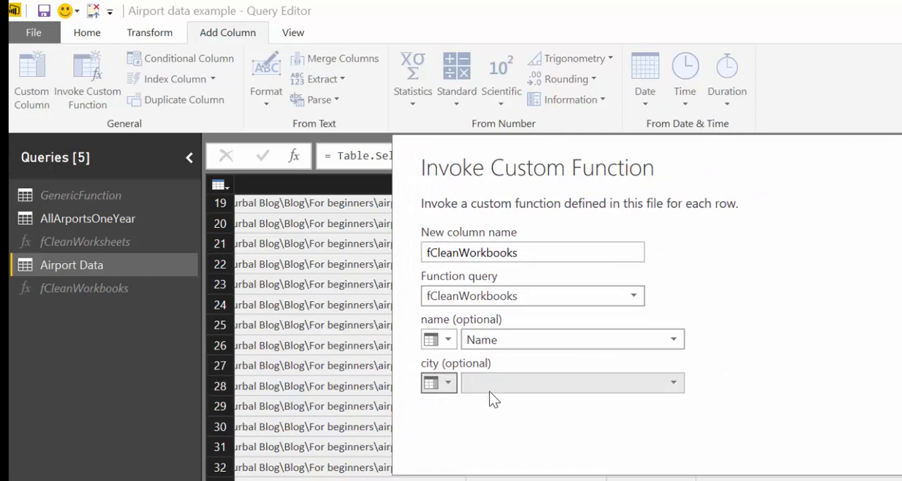
left_click(499, 381)
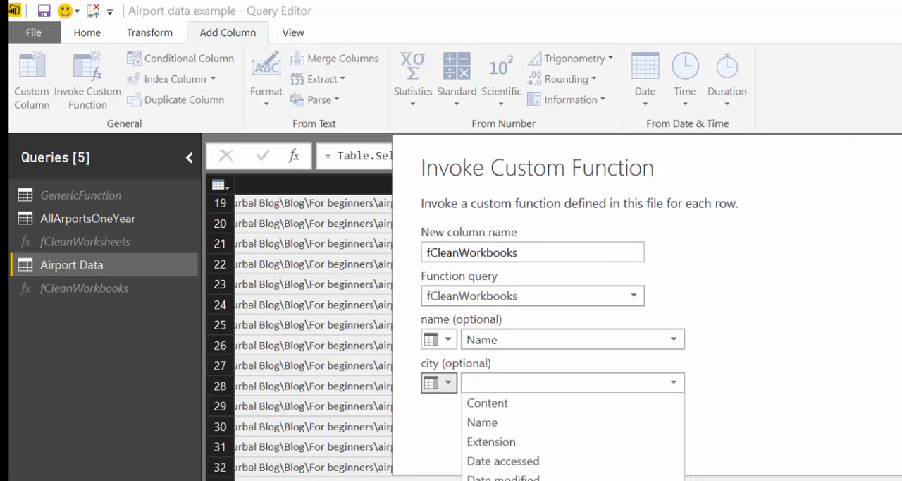
left_click(496, 479)
key("Return")
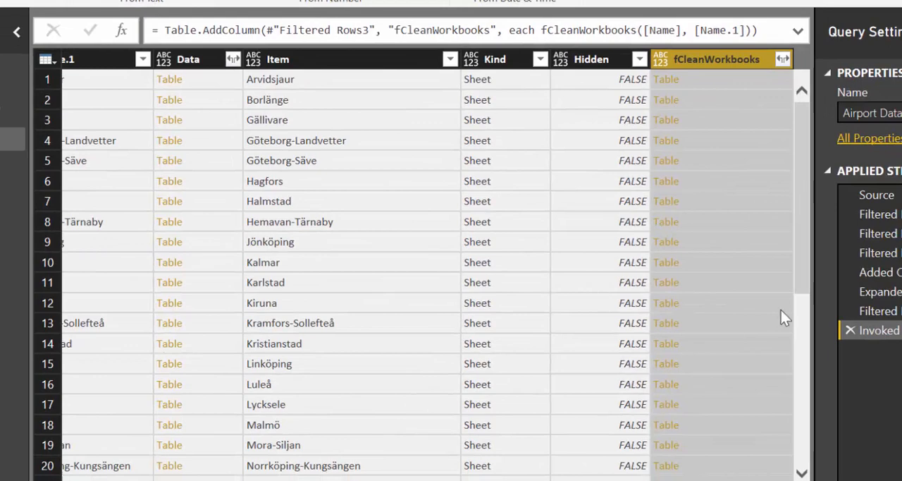
left_click(782, 59)
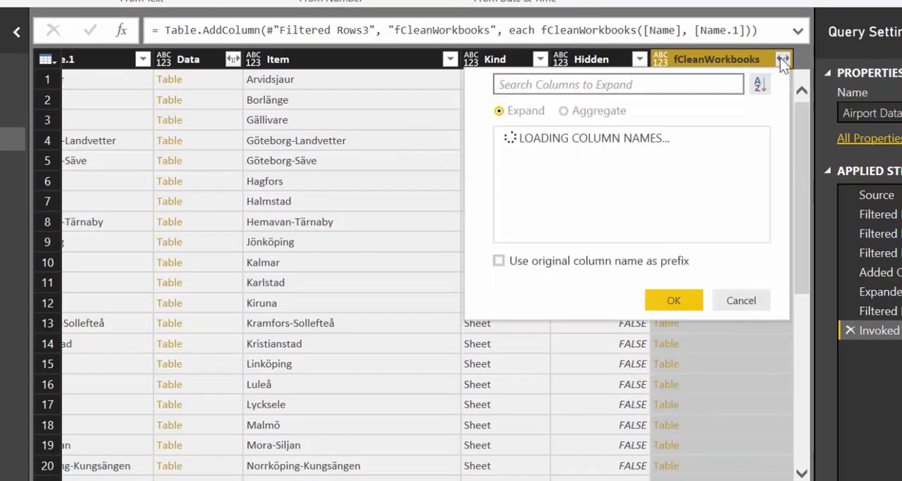
left_click(671, 366)
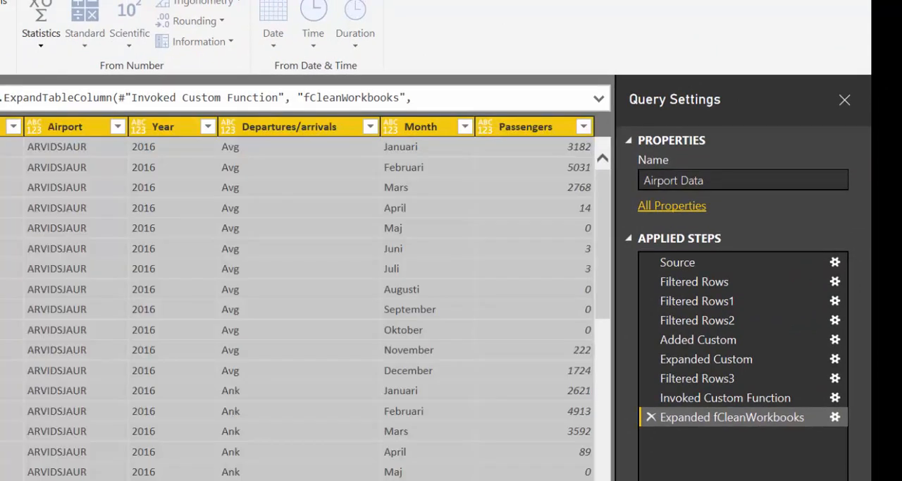
Delete the Filtered Rows2 step, which limits Airport Data to a single workbook.
left_click(711, 314)
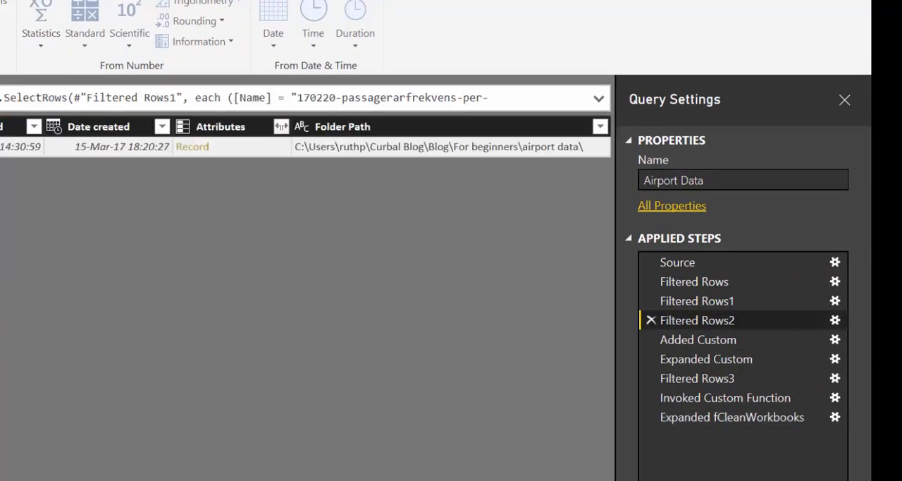
scroll(305, 282, "left", 8)
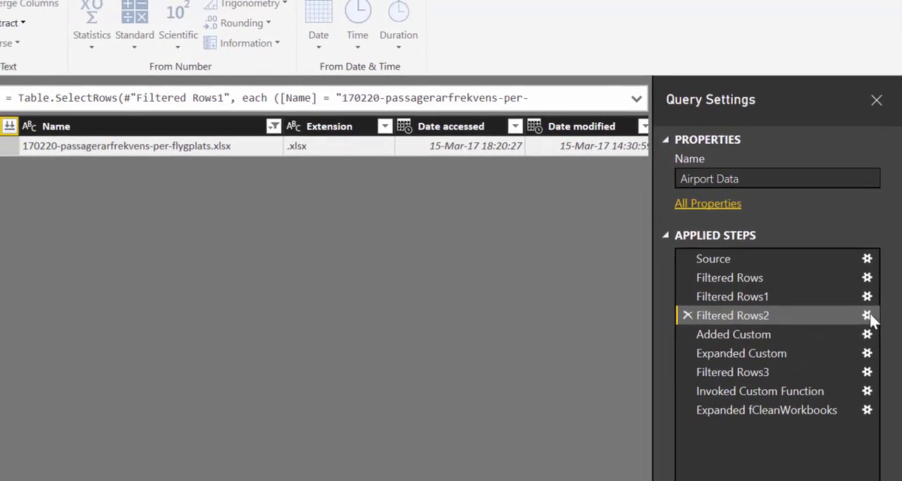
left_click(835, 321)
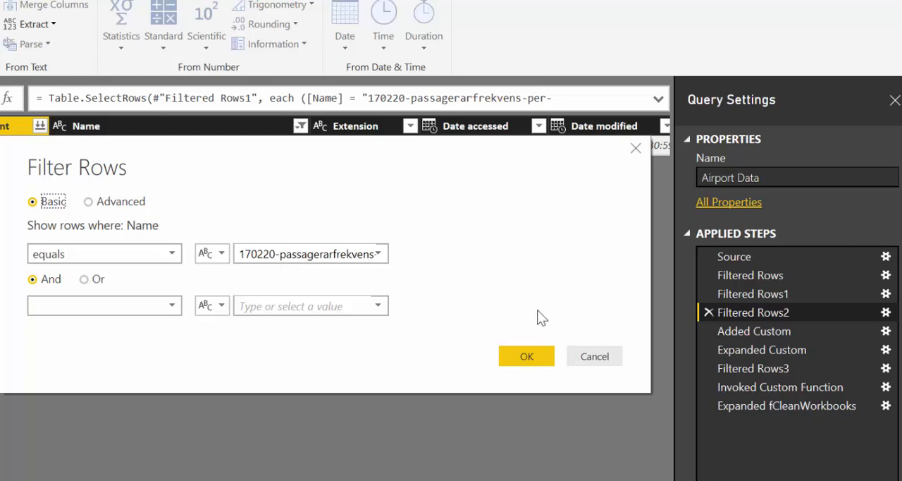
left_click(594, 357)
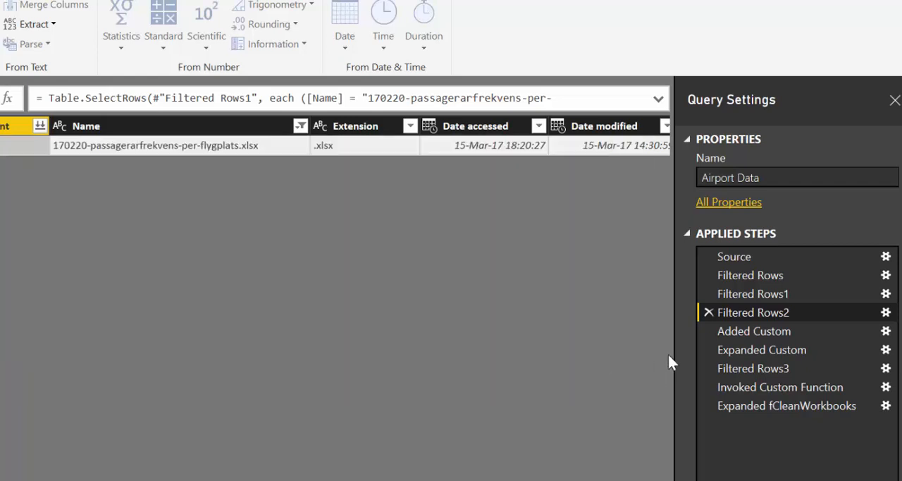
left_click(738, 295)
left_click(707, 313)
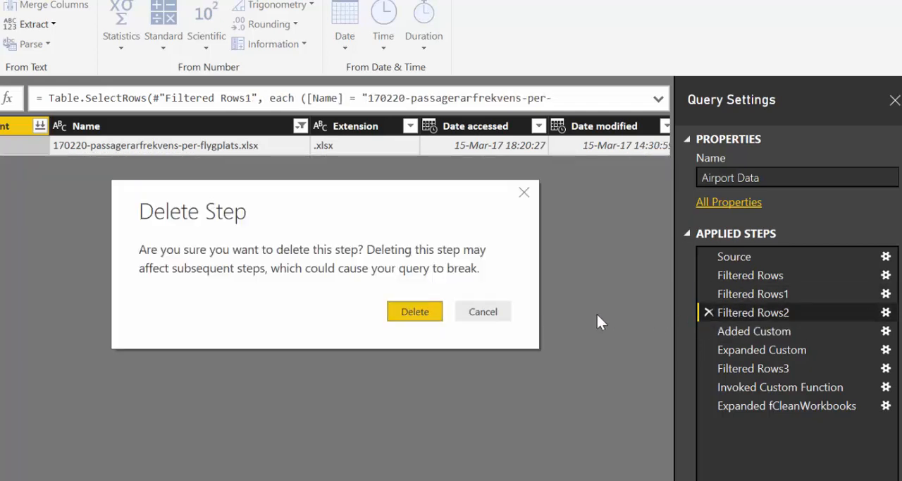
left_click(439, 314)
Insert a Name filter after Filtered Rows1 keeping only 160114-passagerarfrekvens-per-flygplats-ny.xlsx and 170220-passagerarfrekvens-per-flygplats.xlsx.
left_click(755, 294)
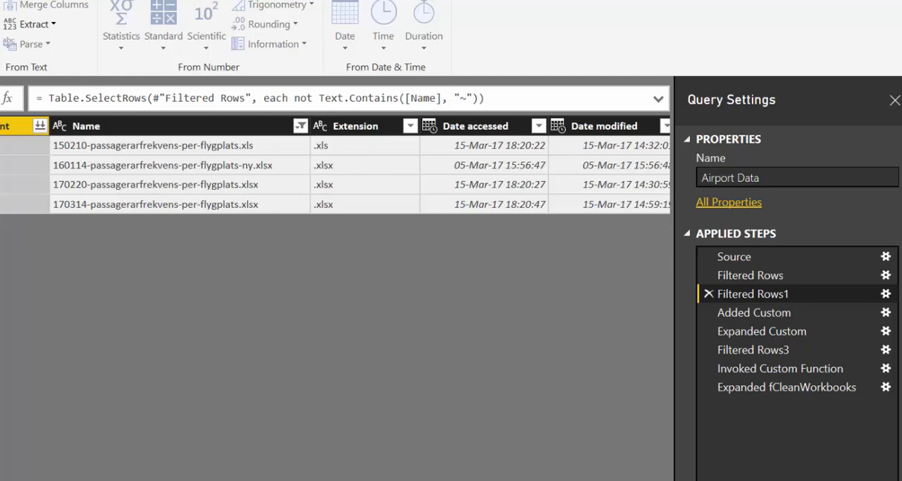
left_click(301, 125)
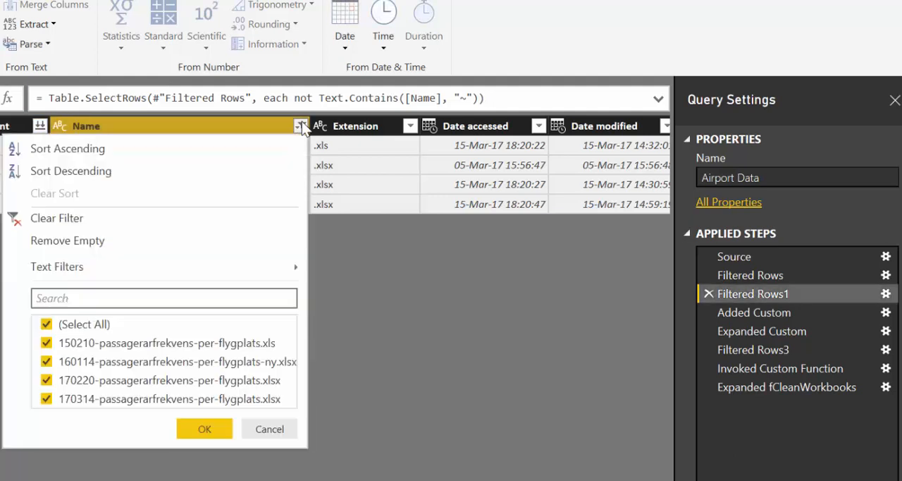
left_click(79, 324)
left_click(76, 361)
left_click(83, 384)
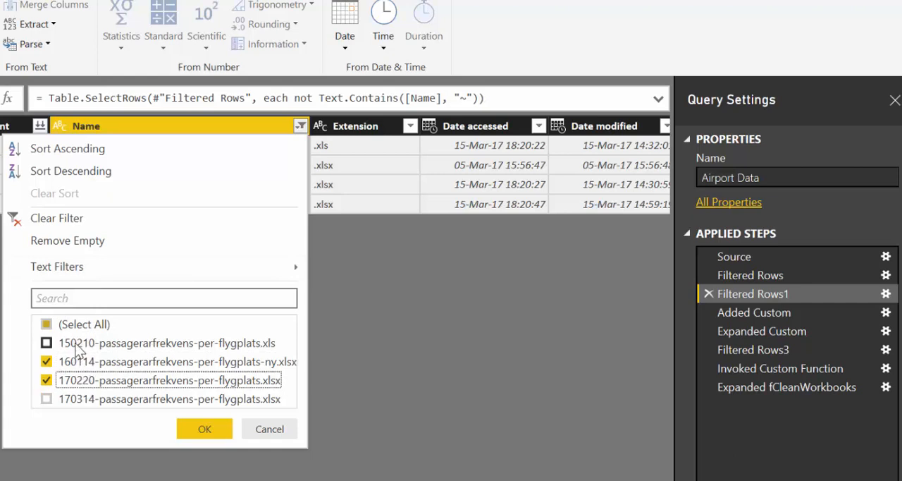
left_click(204, 429)
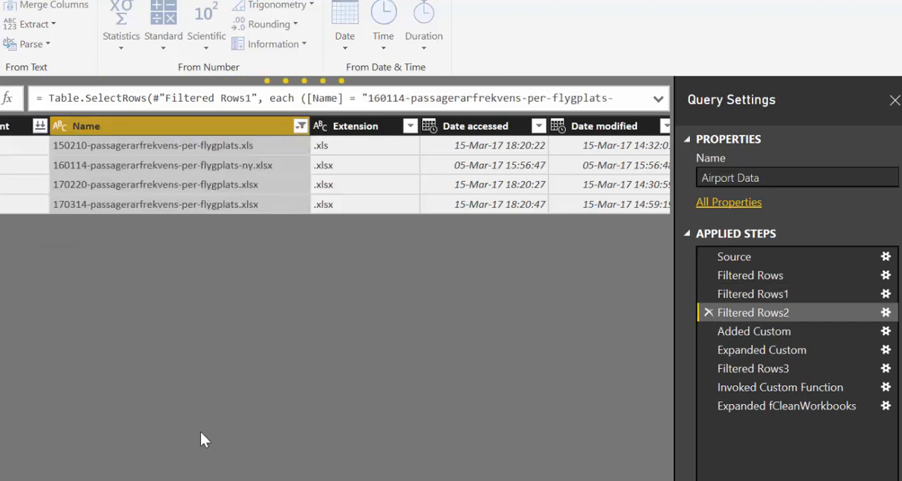
Review the Expanded Custom and Expanded fCleanWorkbooks steps of Airport Data with both workbooks included.
left_click(787, 353)
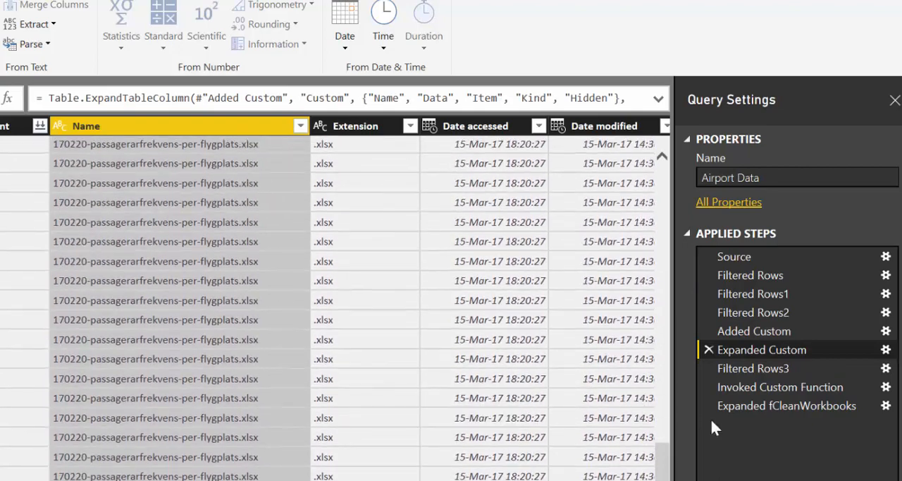
left_click(762, 407)
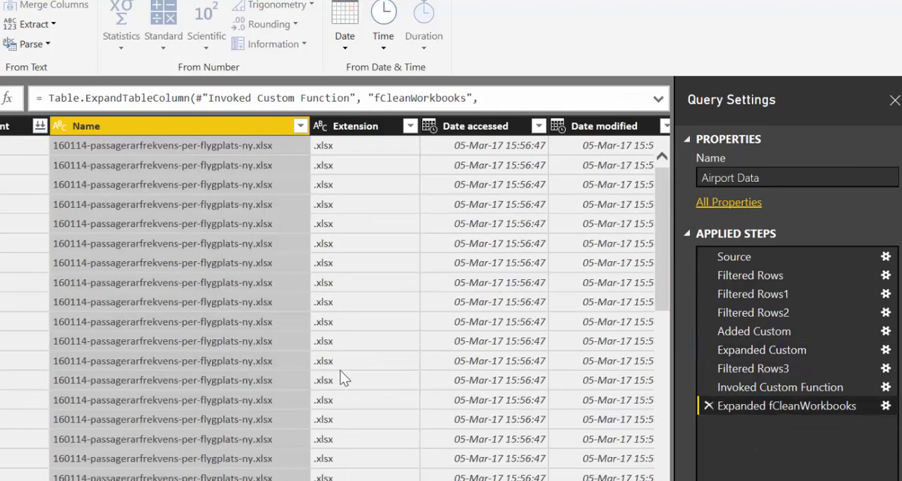
scroll(339, 383, "down", 6)
Disable loading of the AllArportsOneYear query into the report and apply the query changes.
left_click(0, 0)
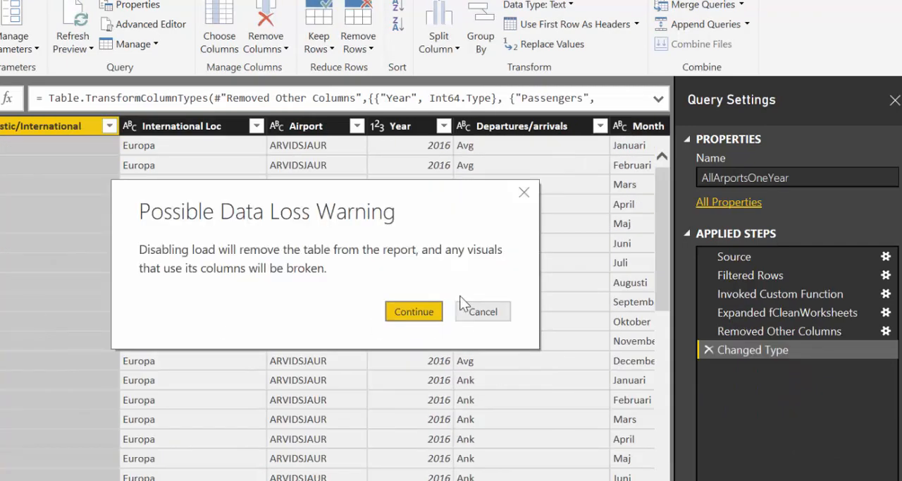
left_click(421, 309)
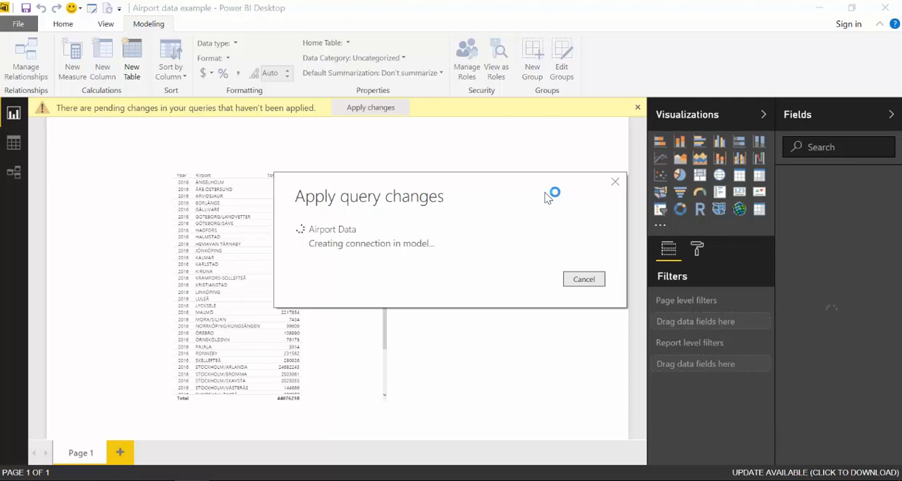
left_click(280, 306)
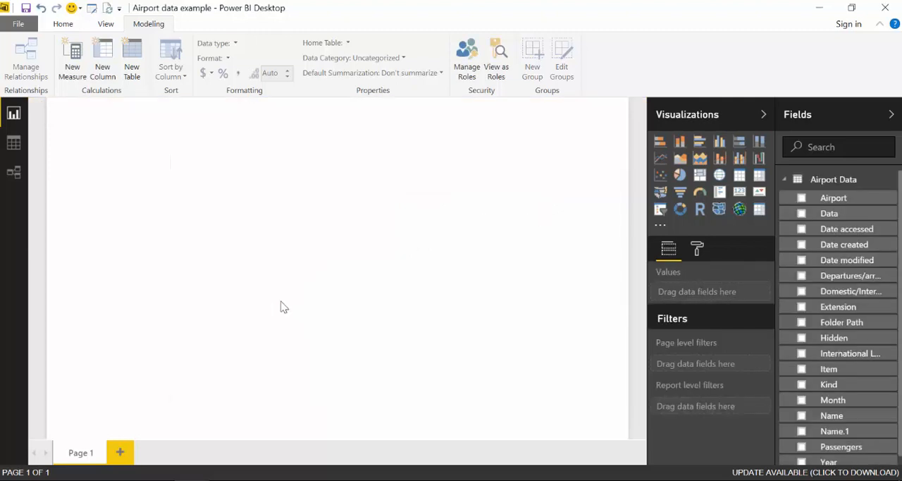
Reopen Airport Data in the Query Editor and remove all columns except those from Domestic/International through Passengers.
scroll(875, 440, "down", 2)
scroll(876, 440, "up", 2)
left_click(92, 10)
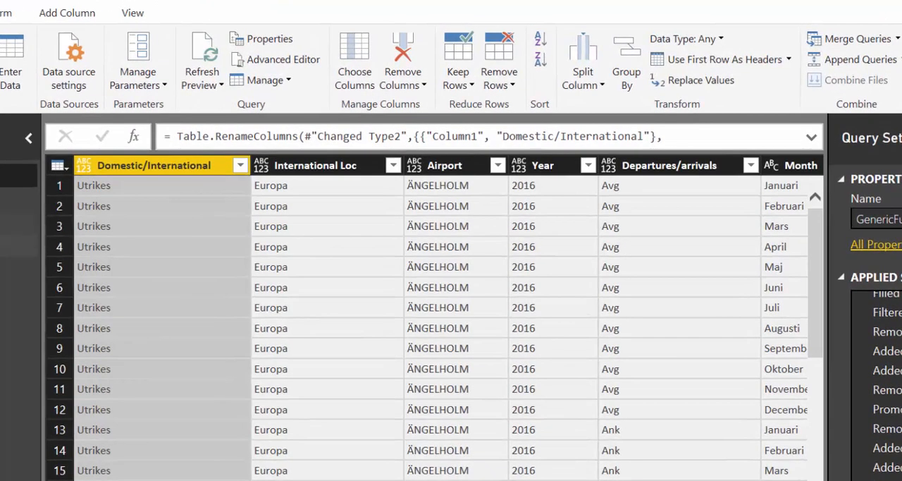
left_click(4, 251)
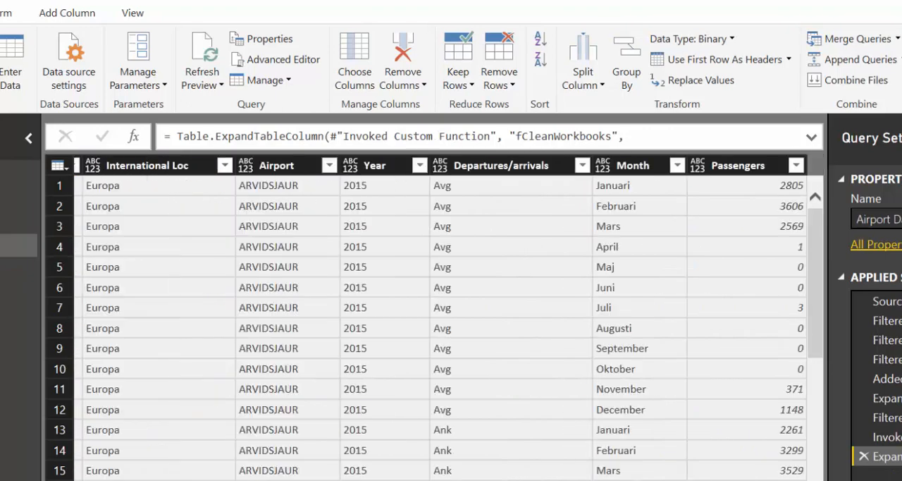
left_click(755, 166)
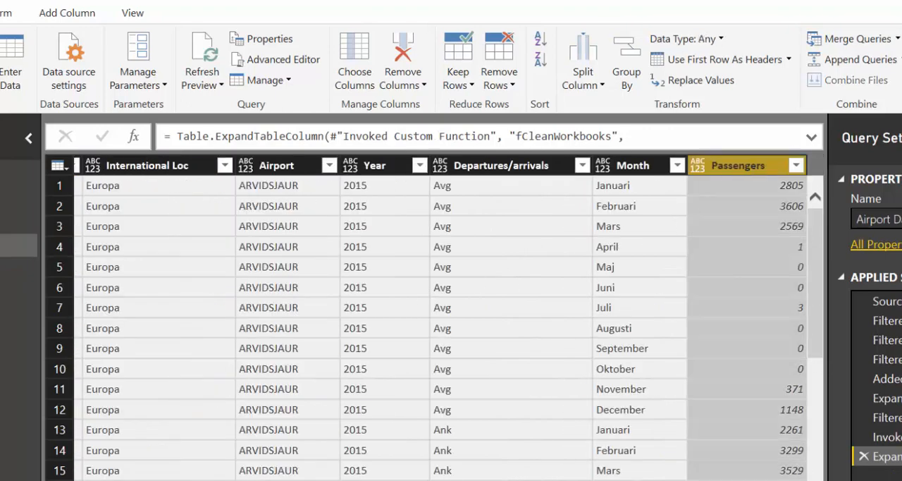
scroll(449, 317, "left", 3)
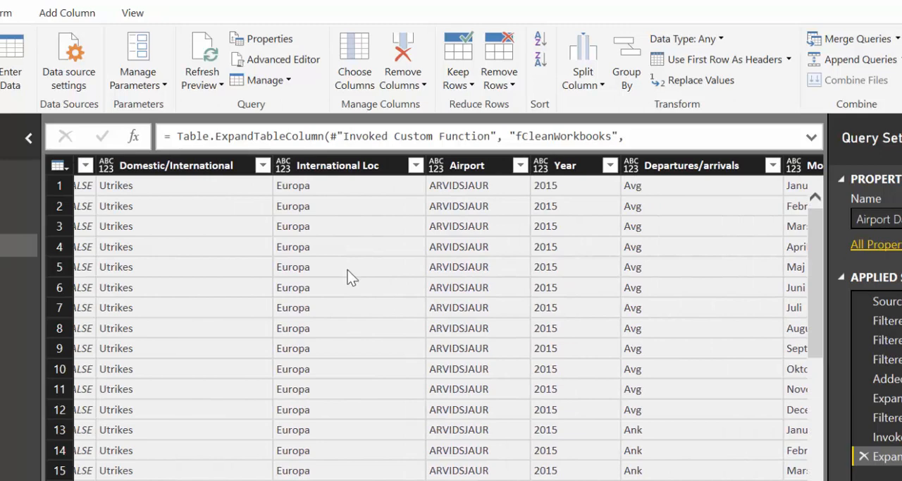
left_click(163, 171, "shift")
right_click(162, 170)
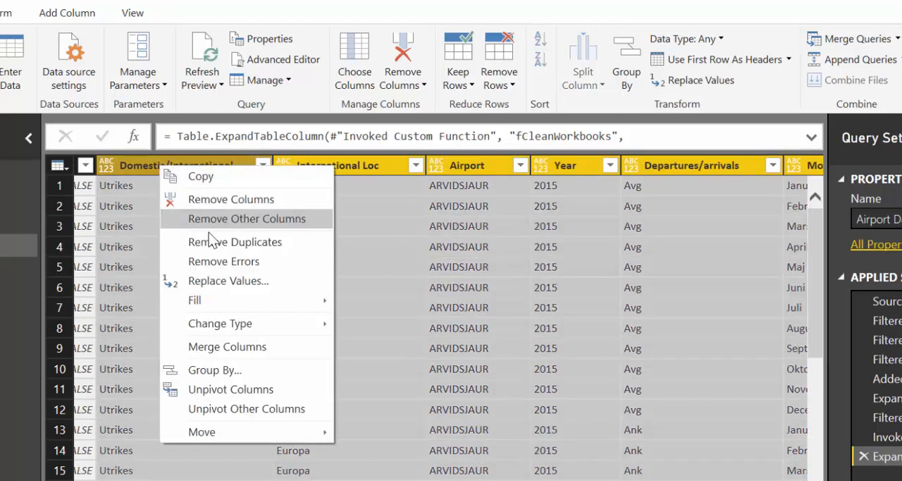
left_click(211, 221)
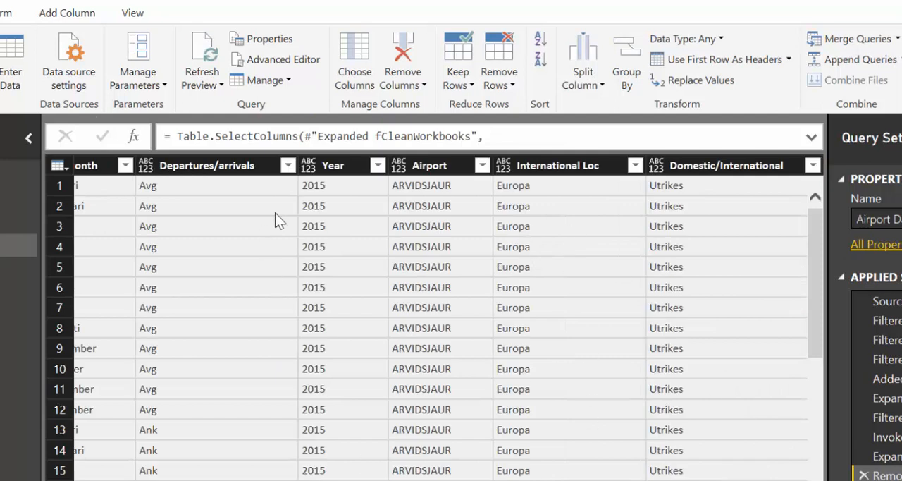
Set the data type of the Year and Passengers columns to Whole Number.
left_click(333, 166)
scroll(449, 317, "right", 1)
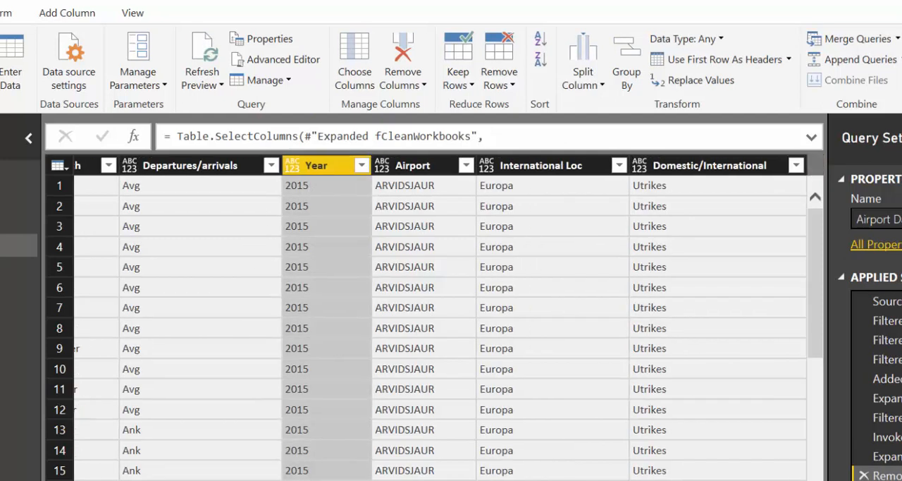
scroll(448, 317, "left", 3)
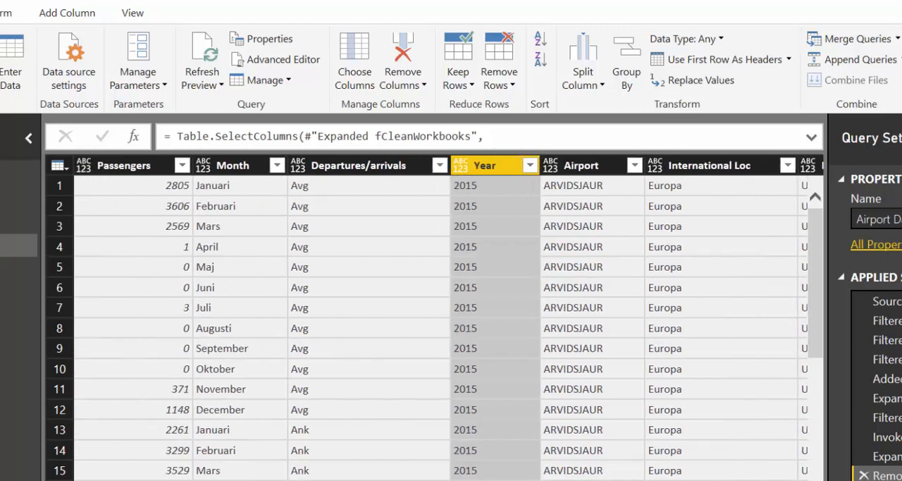
left_click(112, 167, "ctrl")
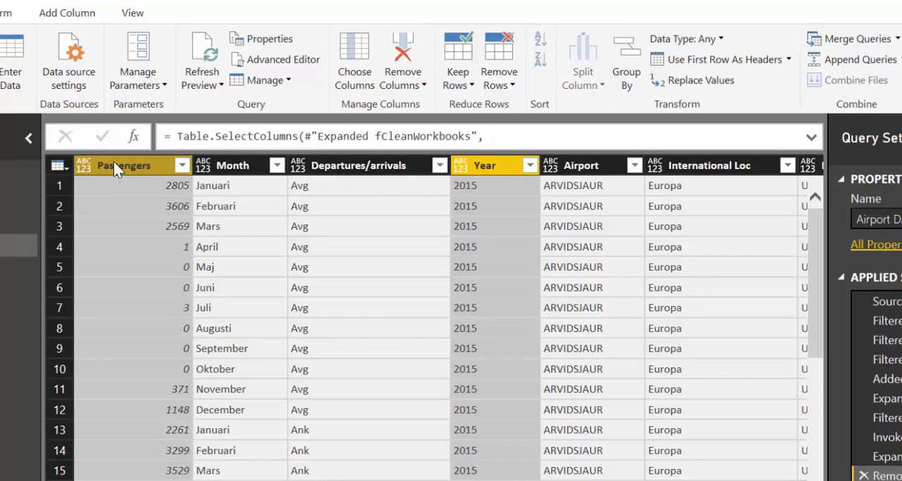
left_click(687, 39)
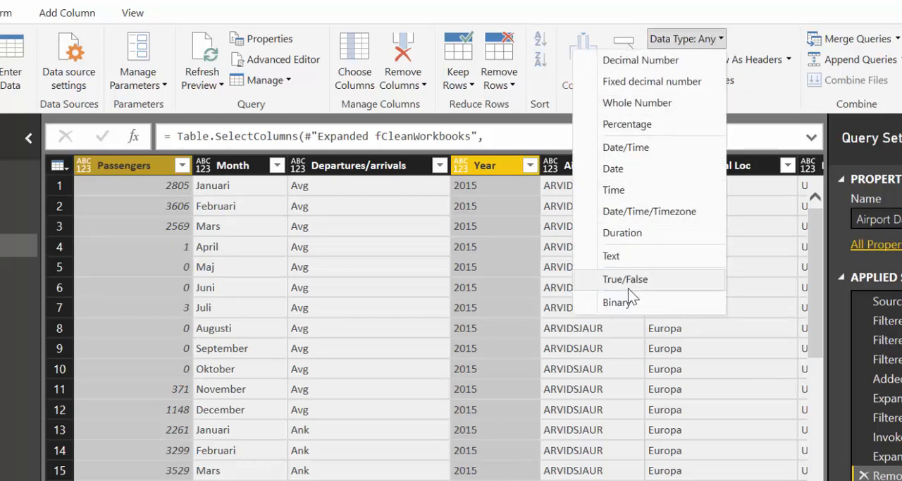
left_click(638, 103)
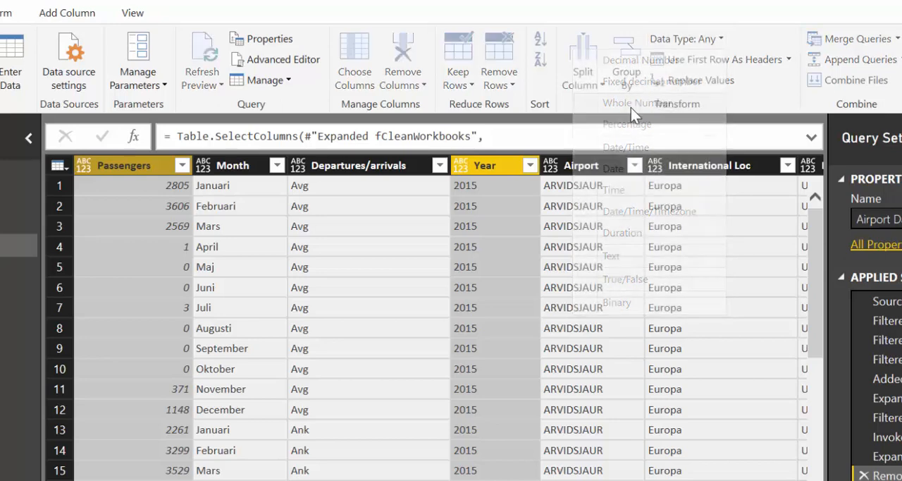
Set the Month, Departures/arrivals, Airport, International Loc and Domestic/International columns to the Text data type.
left_click(237, 166)
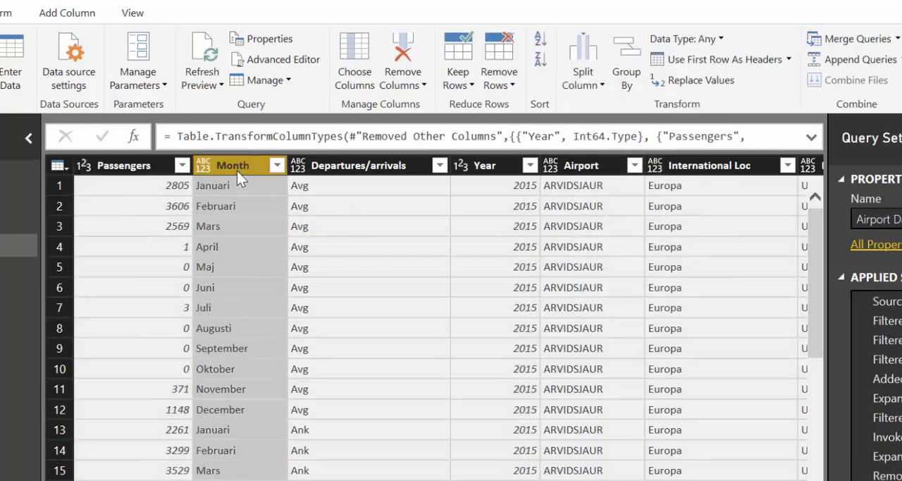
left_click(348, 167, "ctrl")
left_click(598, 167)
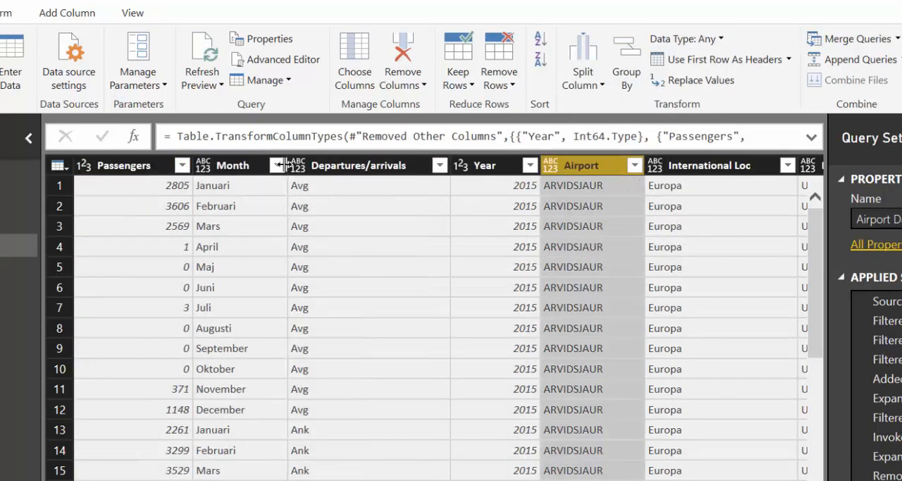
left_click(262, 166)
left_click(395, 168, "ctrl")
left_click(613, 168, "ctrl")
left_click_drag(628, 169, 807, 165)
left_click(711, 41)
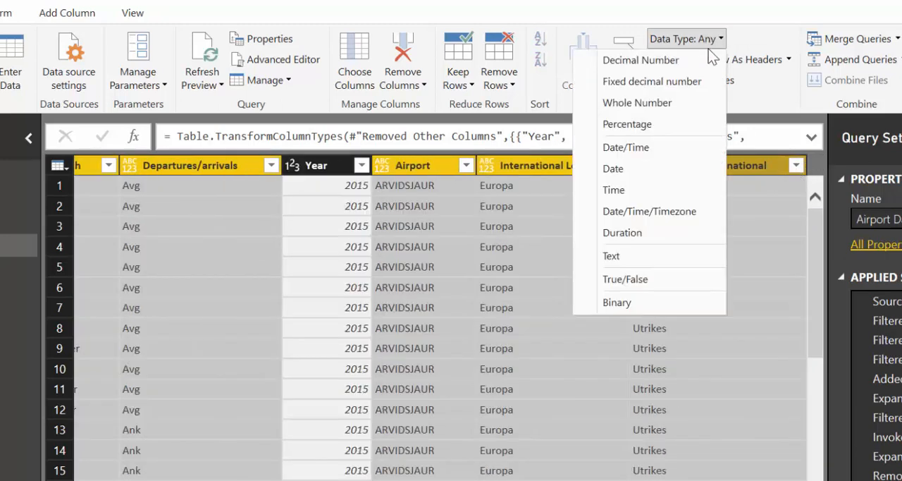
left_click(628, 254)
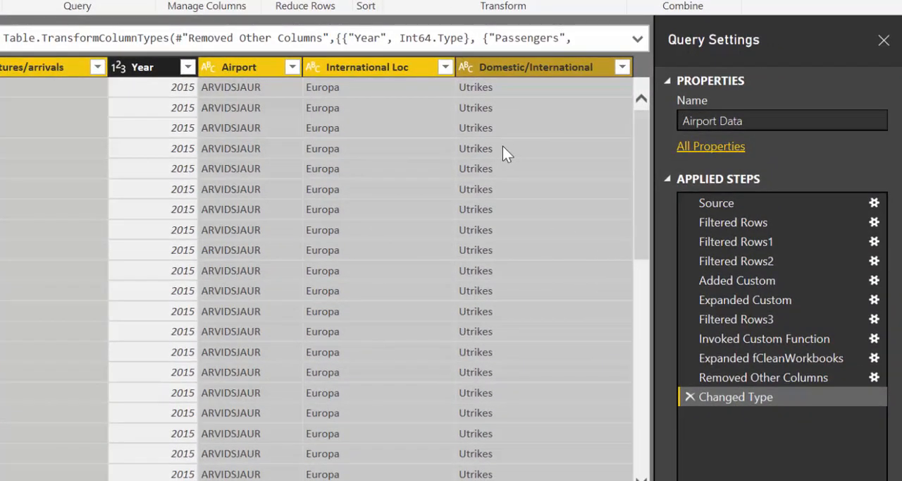
Delete the Filtered Rows2 step that limits Airport Data to the 160114 and 170220 workbooks.
left_click(769, 261)
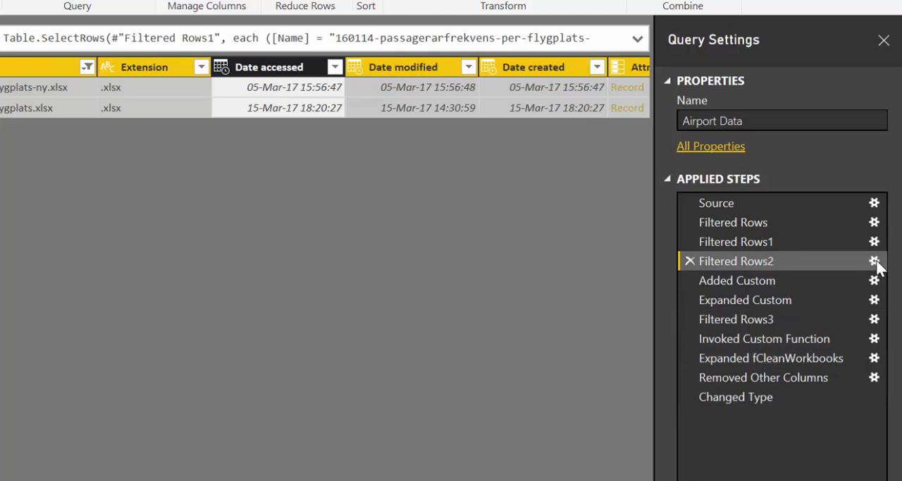
left_click(691, 261)
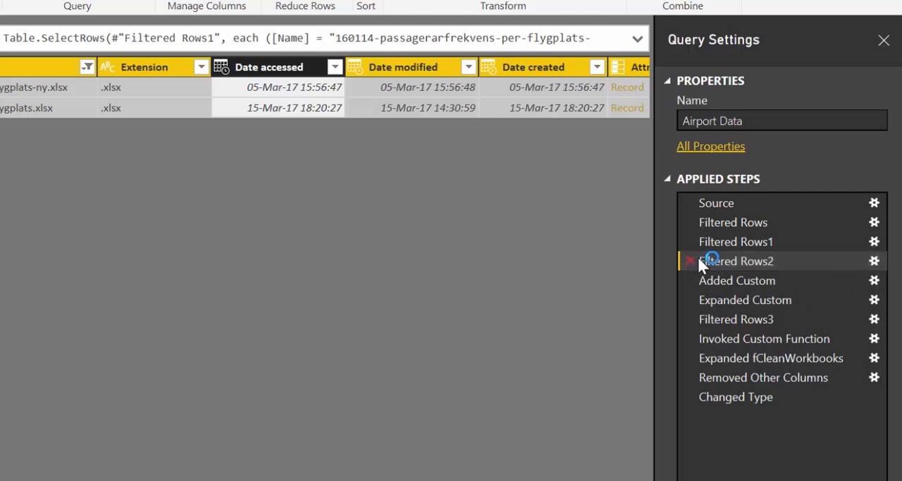
left_click(380, 262)
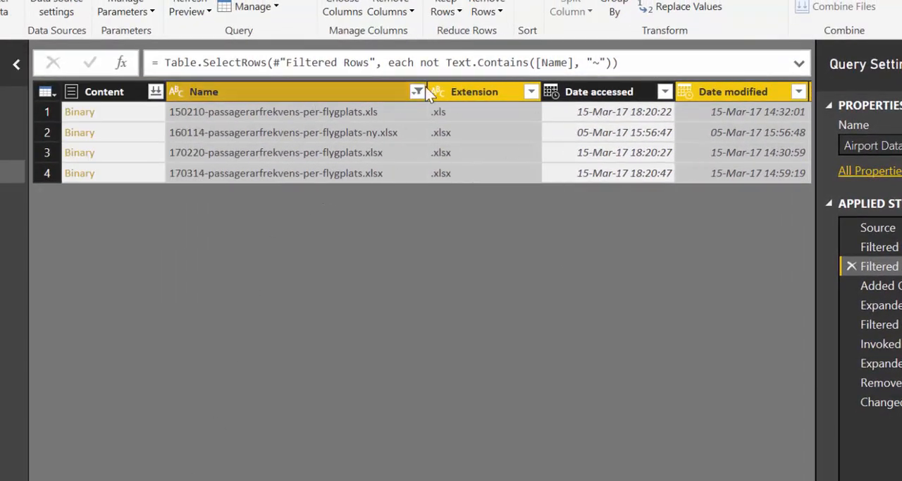
Insert a Name filter after Filtered Rows1 that excludes only 170314-passagerarfrekvens-per-flygplats.xlsx.
left_click(417, 91)
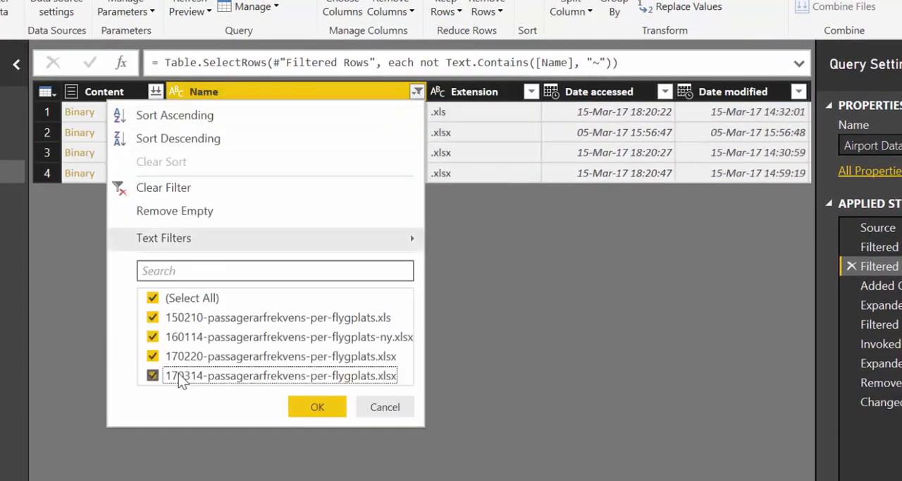
left_click(223, 378)
left_click(314, 407)
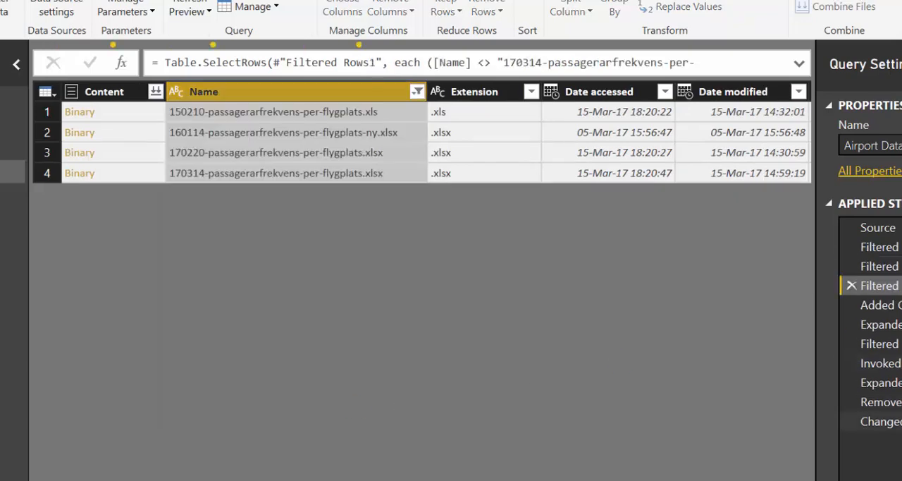
Check the applied steps from Changed Type back to Added Custom for the source of the error.
left_click(892, 426)
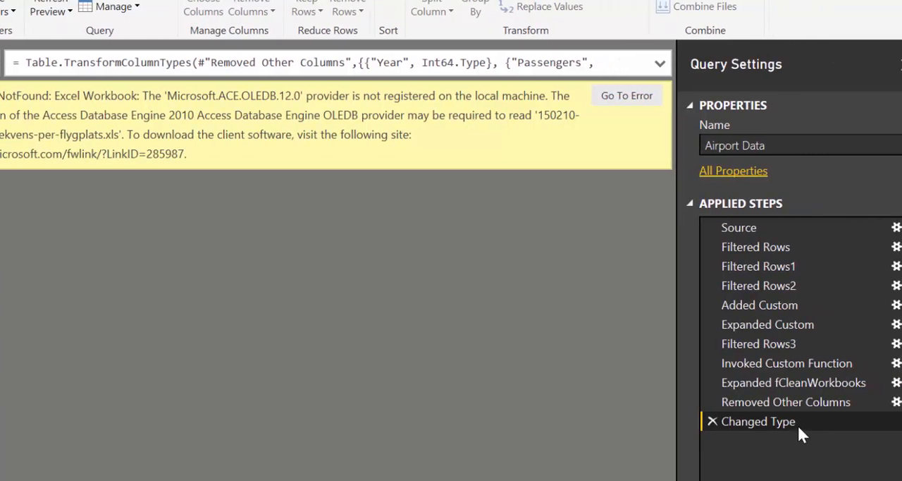
left_click(791, 380)
left_click(776, 325)
left_click(783, 305)
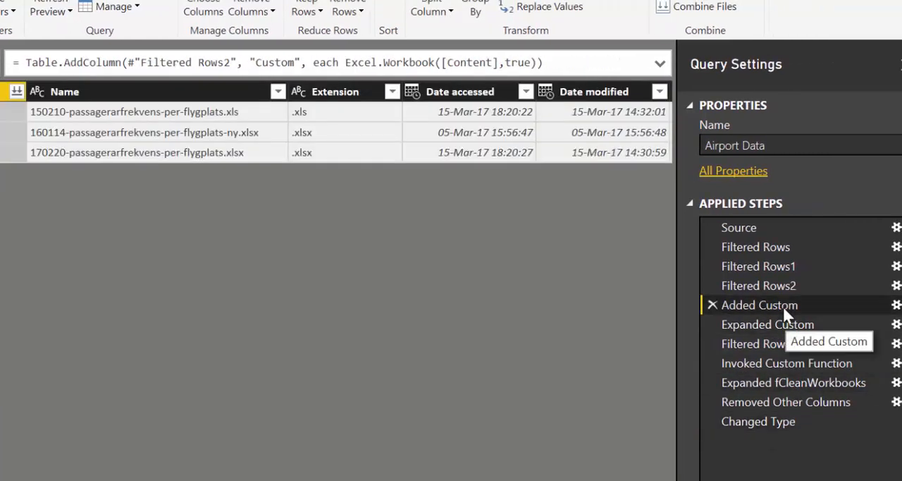
left_click(783, 324)
left_click(783, 306)
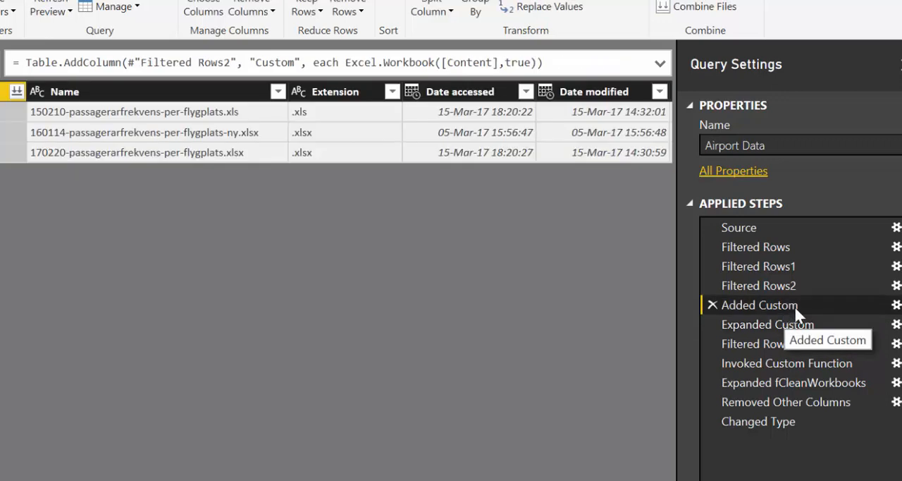
Inspect the Filtered Rows2 settings without changing them and delete that step, which excludes only the 170314 workbook.
left_click(888, 288)
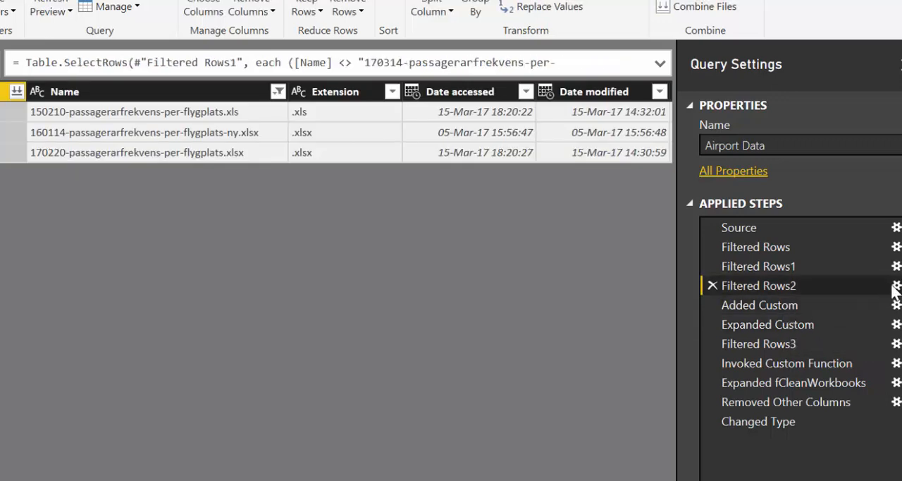
left_click(896, 287)
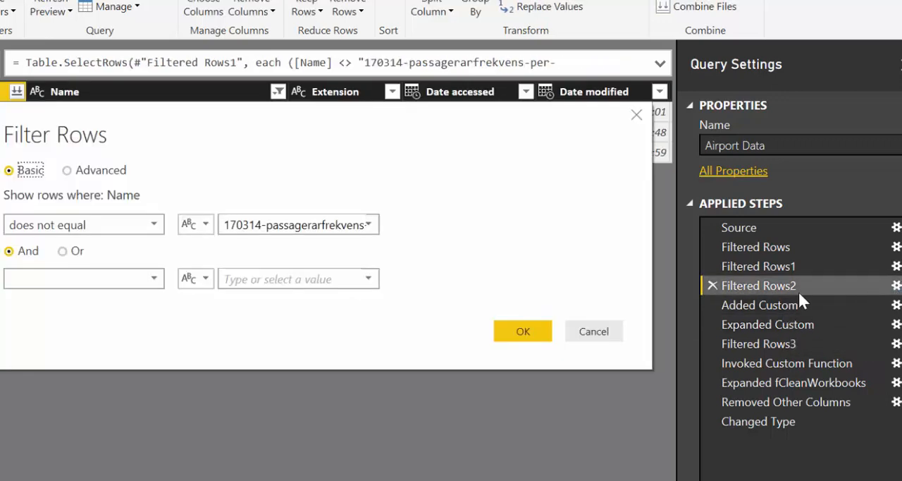
left_click(599, 338)
left_click(712, 285)
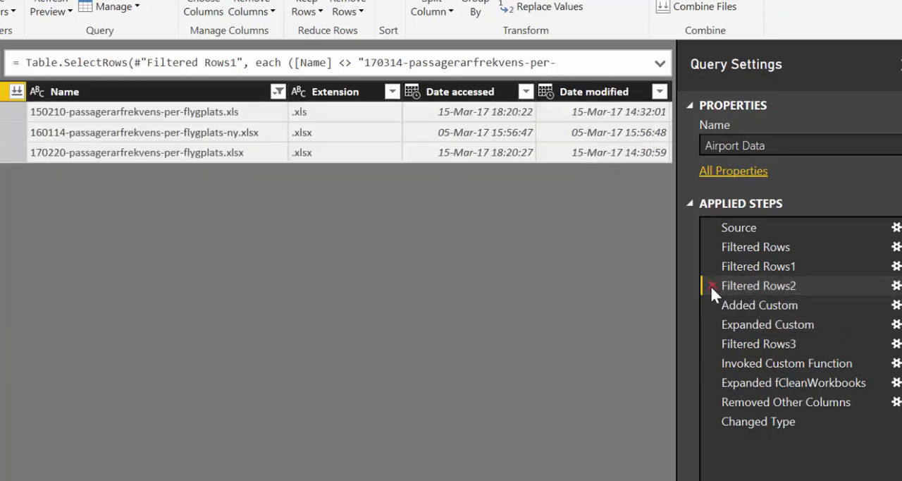
left_click(407, 285)
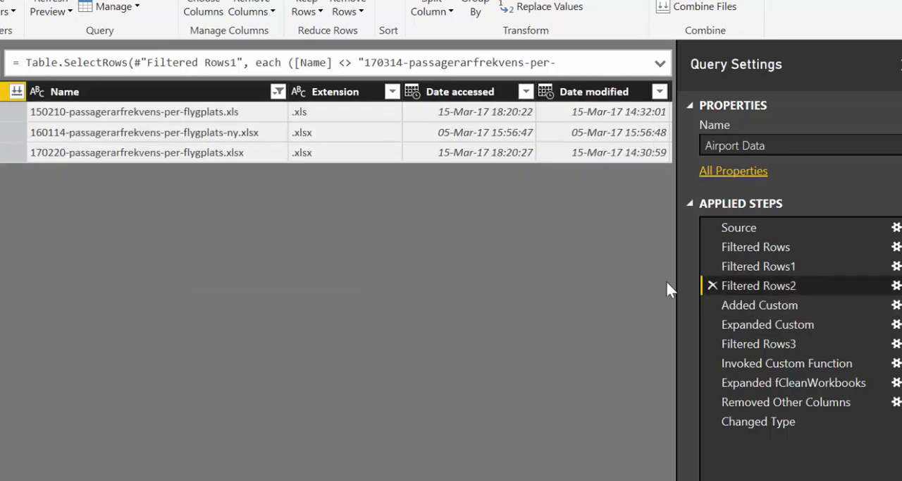
Insert a Name filter after Filtered Rows1 excluding 150210-passagerarfrekvens-per-flygplats.xls and 170314-passagerarfrekvens-per-flygplats.xlsx, and review the rows at Changed Type.
left_click(755, 266)
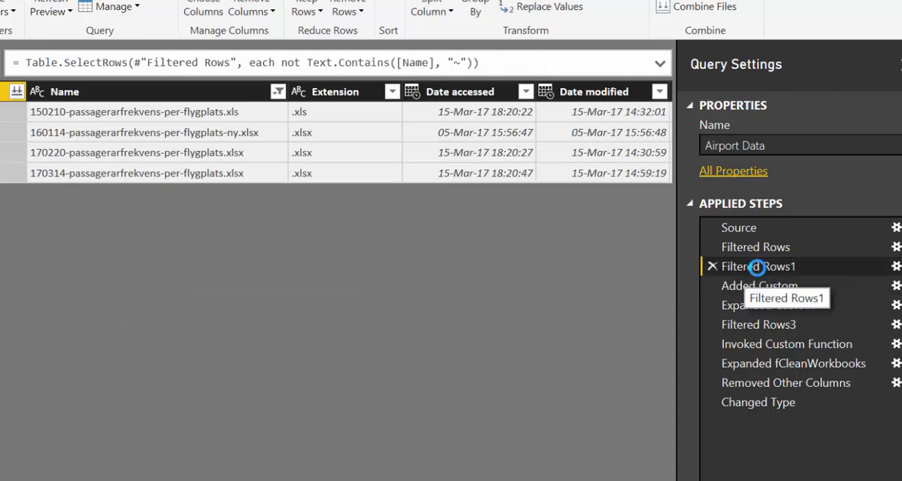
left_click(279, 91)
left_click(43, 317)
left_click(56, 377)
left_click(178, 407)
left_click(765, 420)
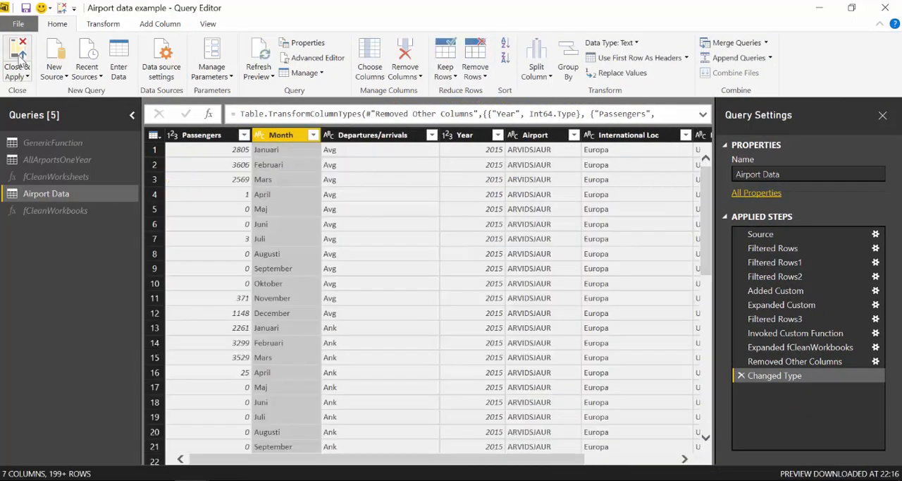
scroll(599, 319, "down", 6)
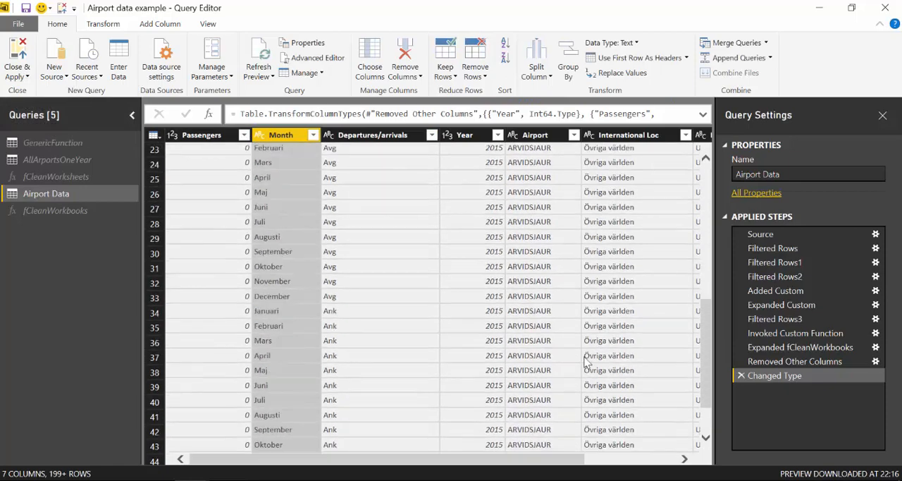
Apply the query changes to the model and place the Year field on the report page as a table visual.
scroll(493, 280, "up", 7)
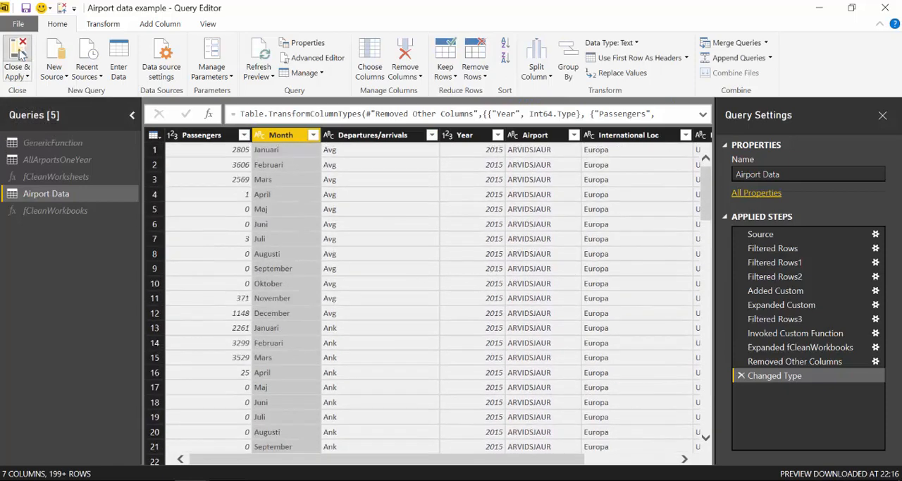
left_click(20, 55)
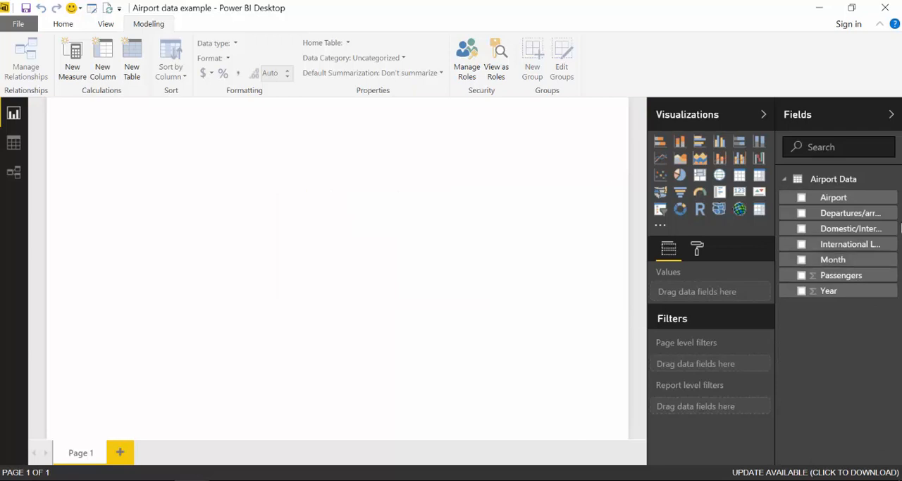
left_click_drag(870, 296, 326, 236)
left_click(740, 179)
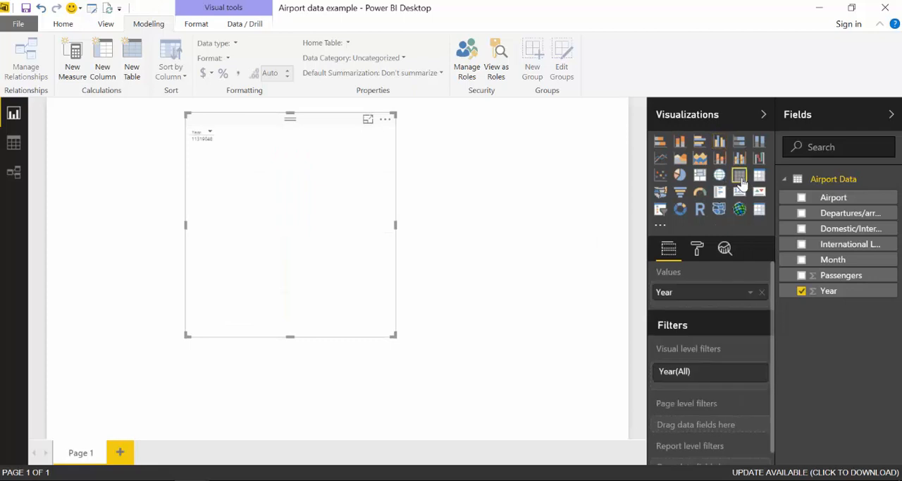
Set the Year column's default summarization to Don't summarize and stop summing Year in the table visual.
left_click(14, 142)
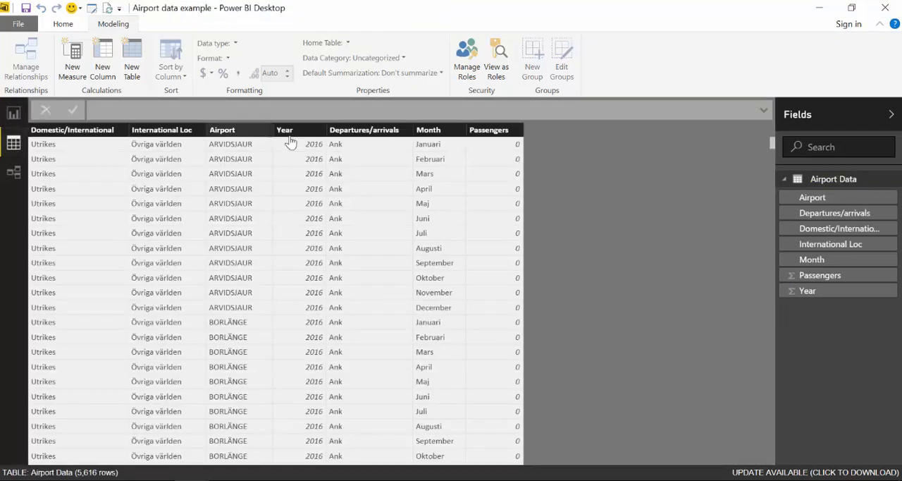
left_click(289, 129)
left_click(352, 73)
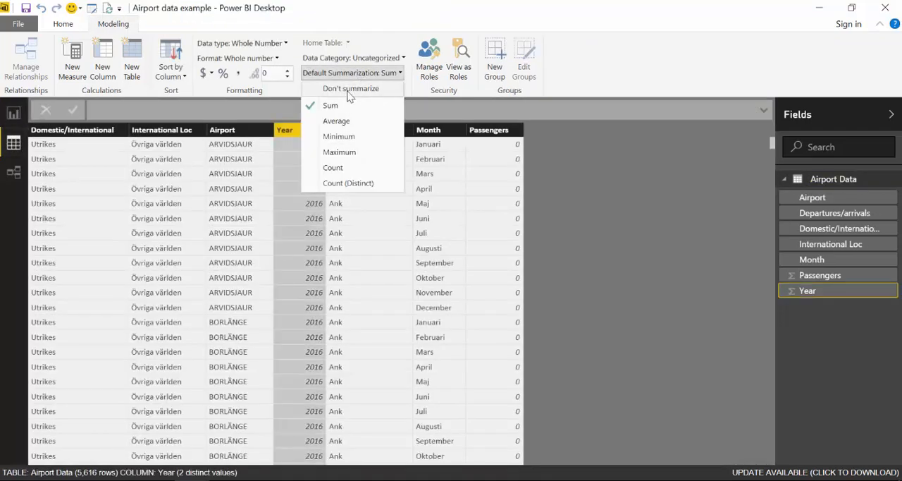
left_click(351, 89)
left_click(14, 114)
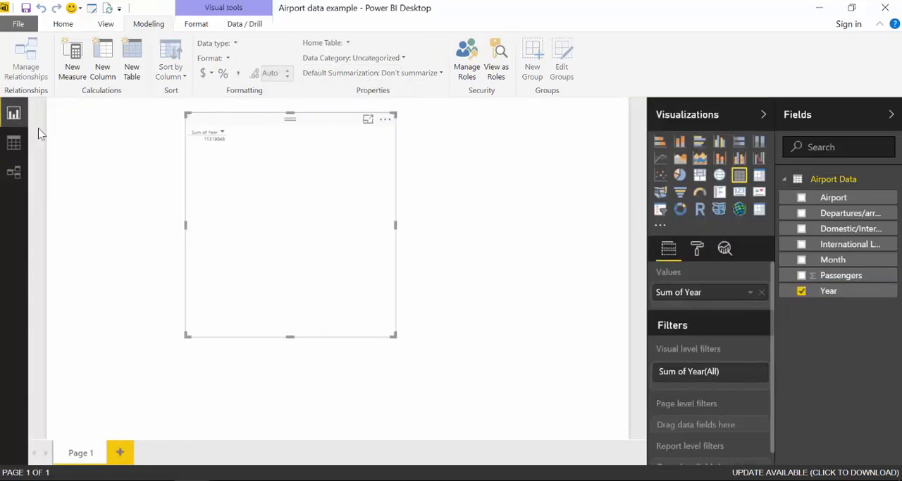
left_click(751, 293)
left_click(789, 167)
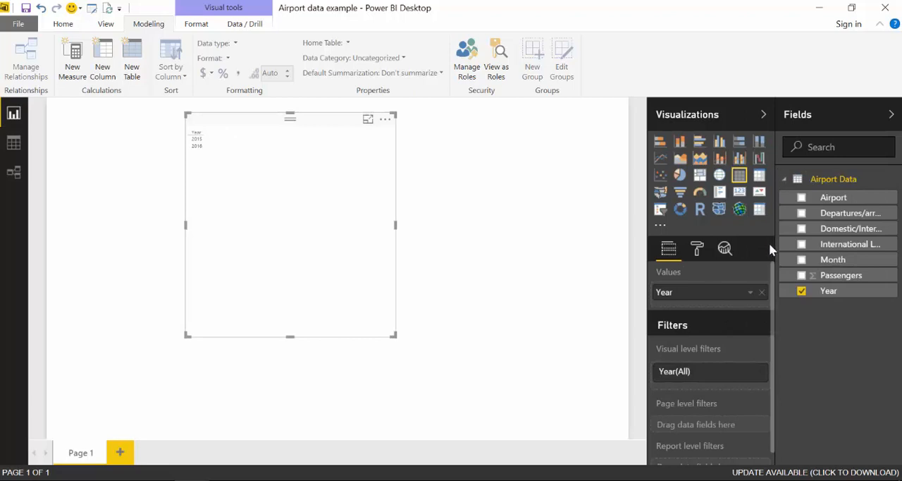
Add the Passengers and Airport fields to the table visual and review its rows for 2015 and 2016.
left_click_drag(793, 276, 403, 216)
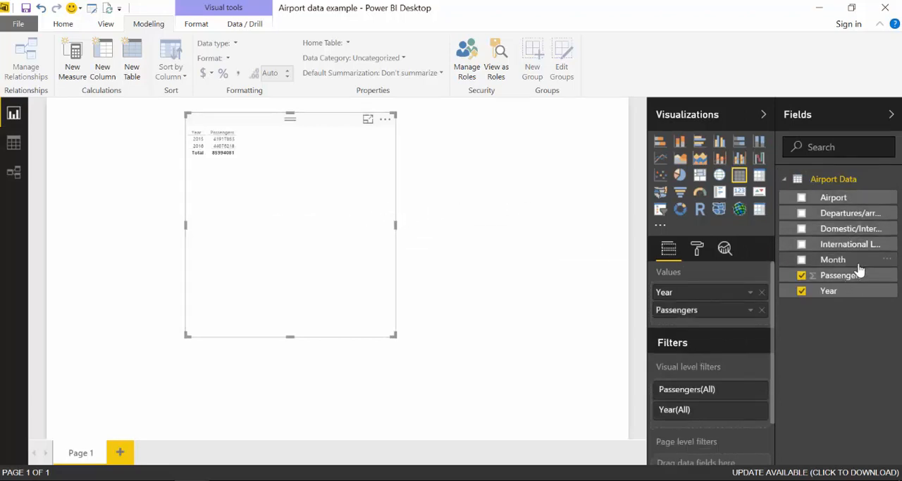
left_click_drag(835, 198, 305, 232)
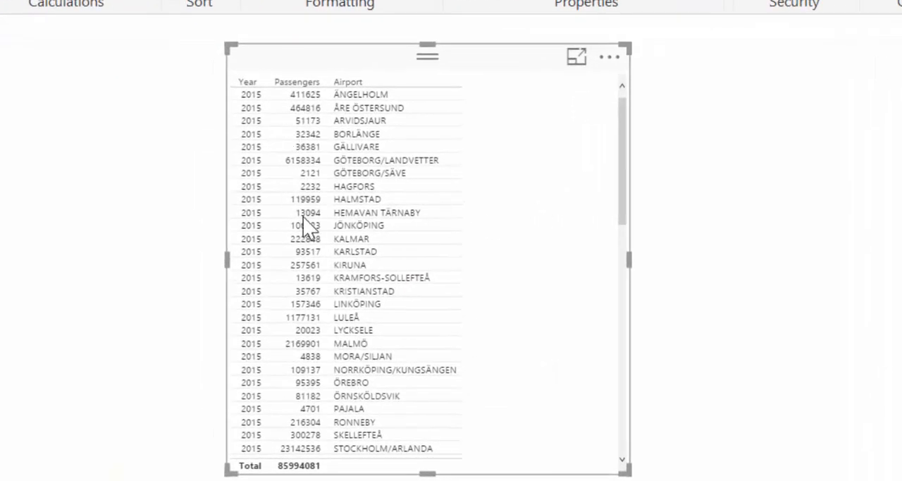
scroll(381, 365, "down", 5)
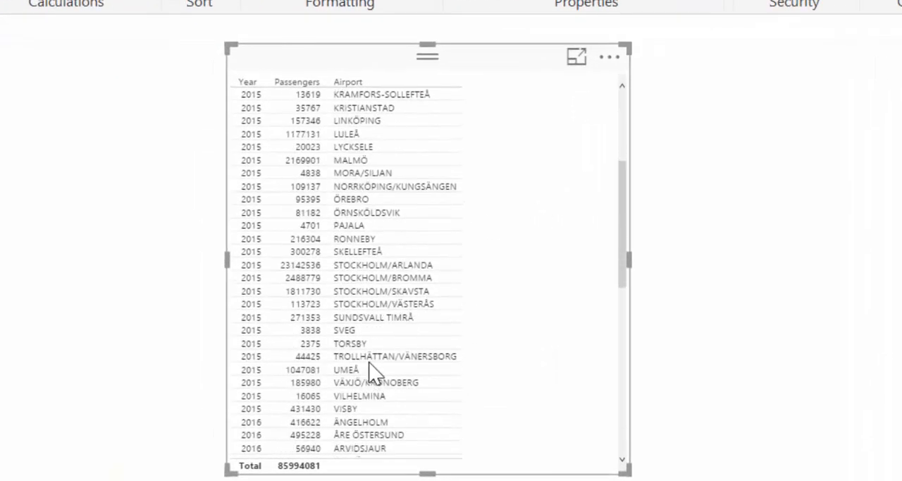
scroll(373, 356, "down", 2)
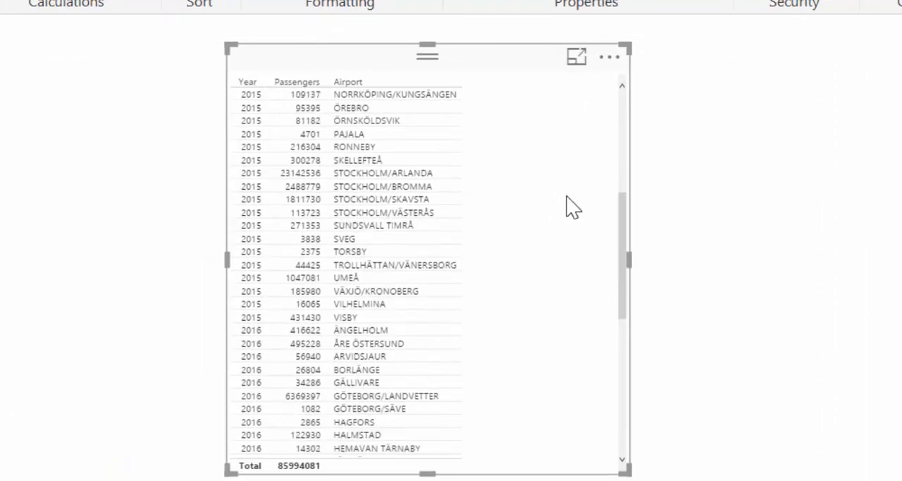
scroll(569, 210, "down", 3)
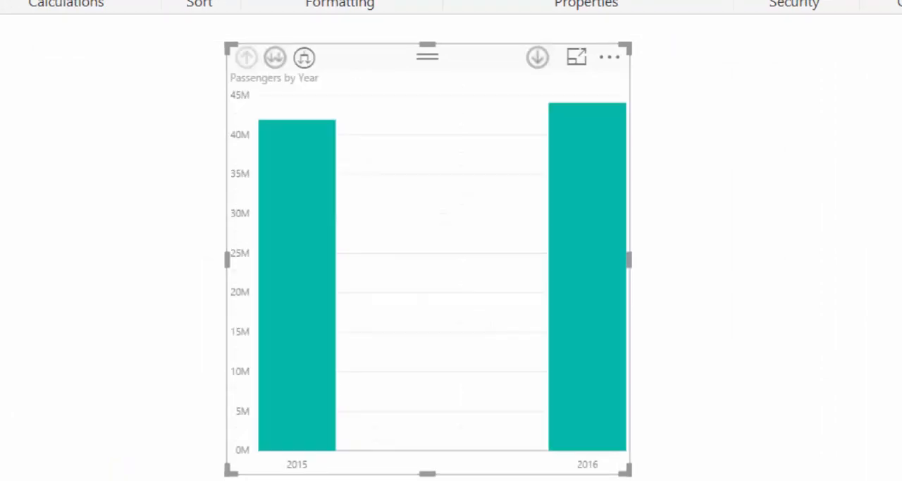
Show Passengers by Year as a column chart, made shorter and slightly wider, and move it to the page's upper-left corner.
left_click_drag(624, 470, 643, 390)
mouse_move(625, 151)
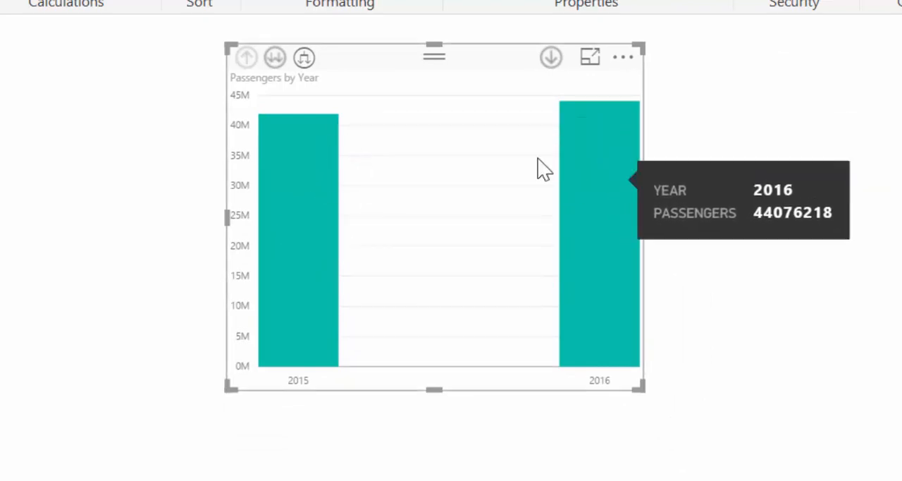
left_click_drag(422, 85, 176, 54)
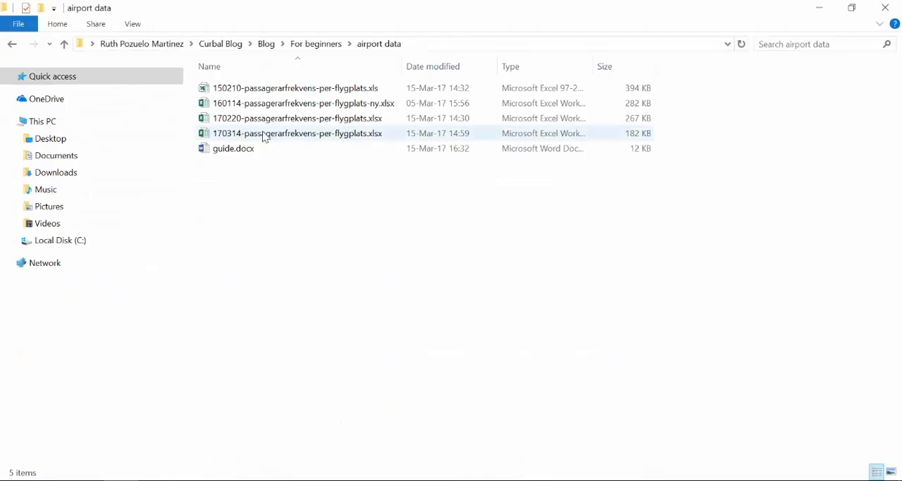
Switch to Excel and examine the month rows on the Arvidsjaur sheet of 170314-passagerarfrekvens-per-flygplats.xlsx.
left_click(265, 138)
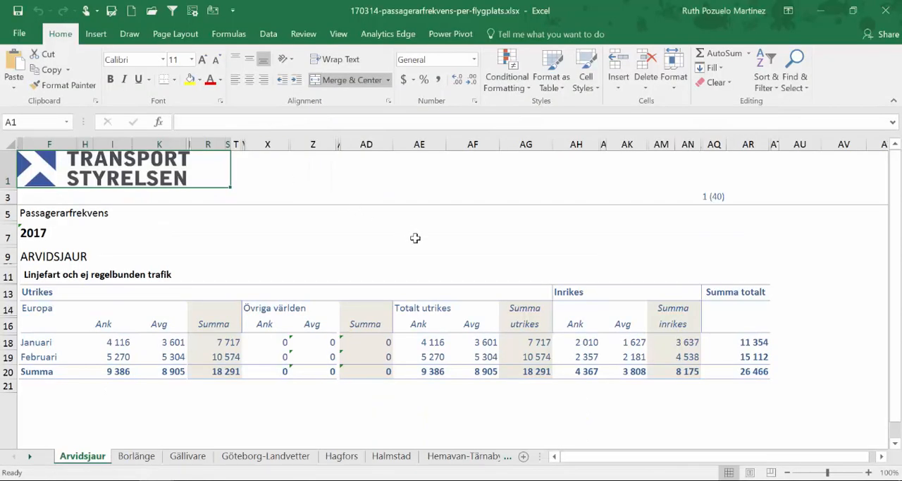
left_click(33, 341)
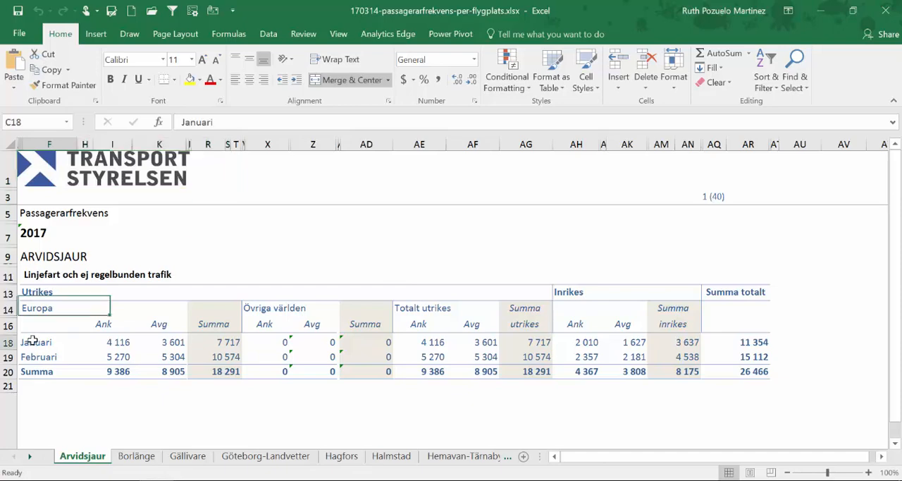
left_click(41, 356)
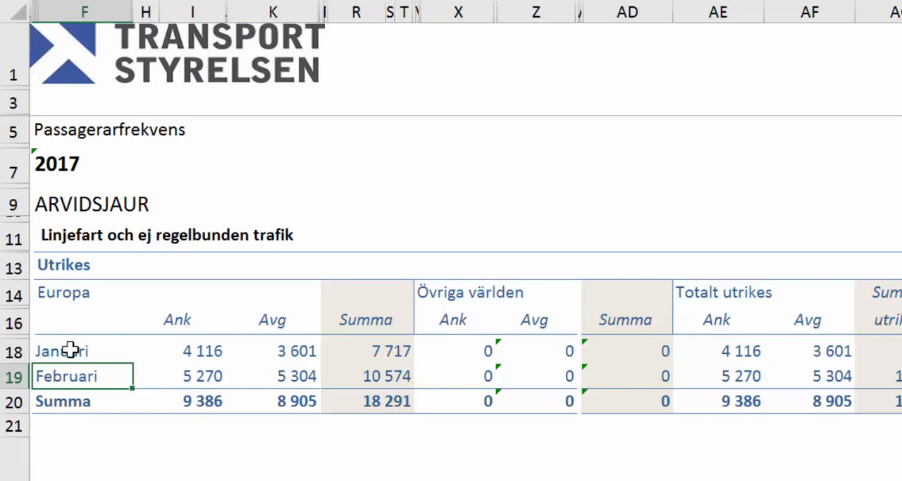
left_click_drag(71, 347, 84, 479)
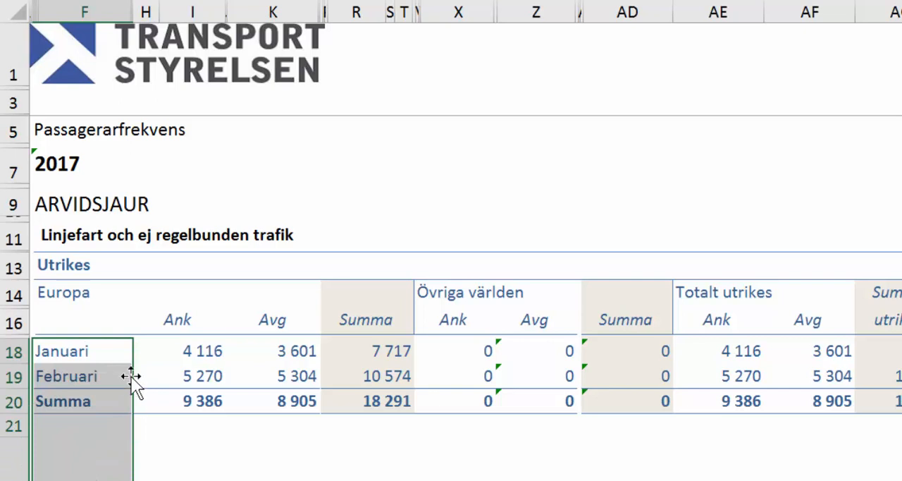
left_click(163, 361)
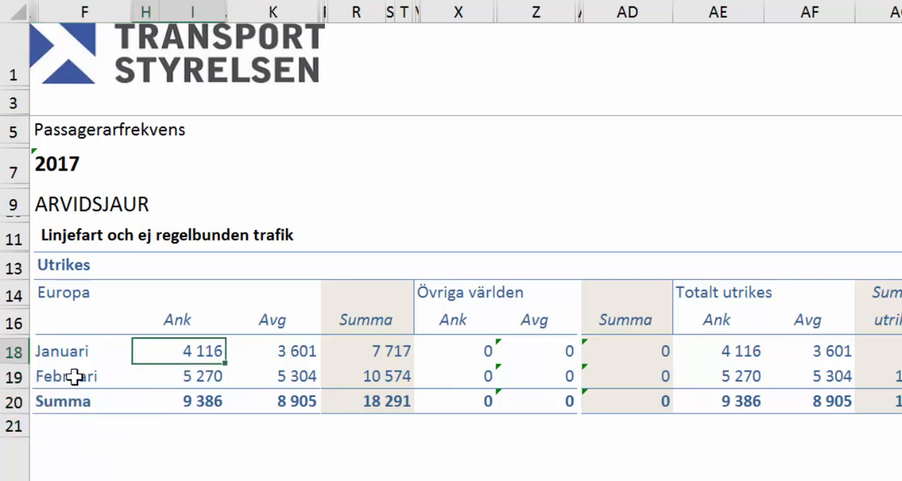
left_click(74, 374)
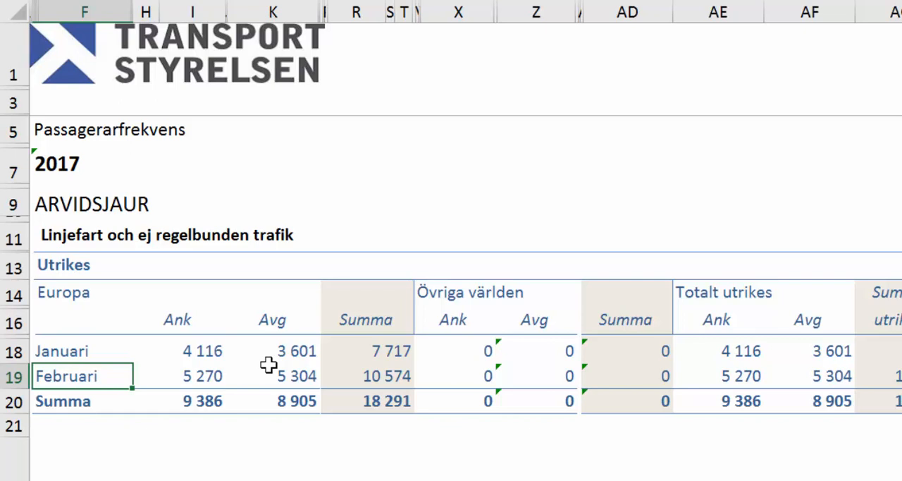
Compare the Januari and Februari rows 18 to 19 with the Summa row 20 and the rows below it.
left_click(641, 263)
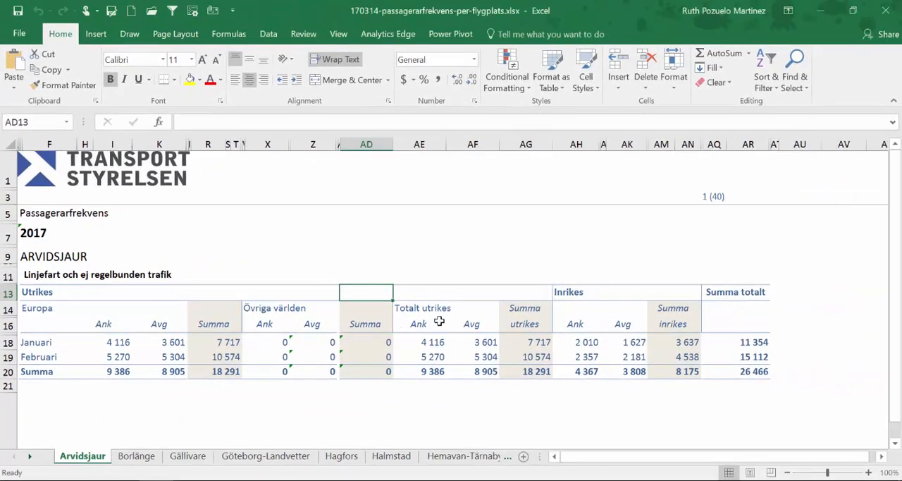
left_click_drag(9, 371, 9, 396)
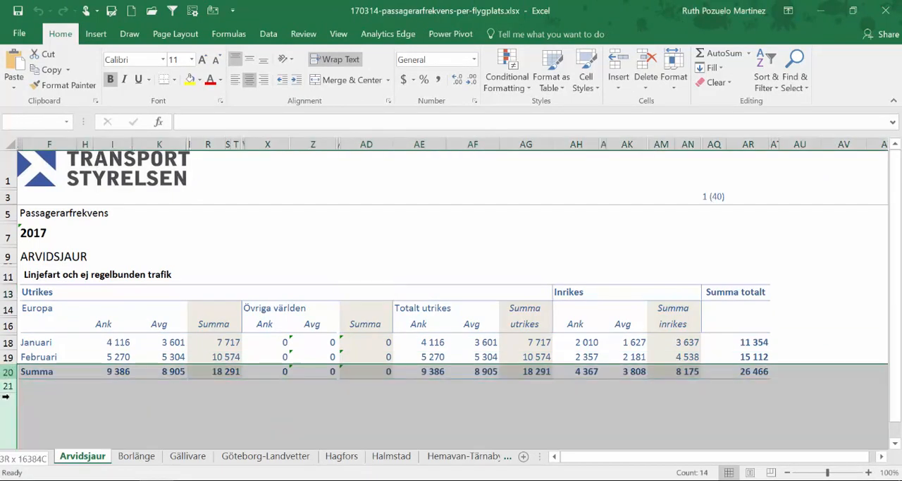
left_click(349, 322)
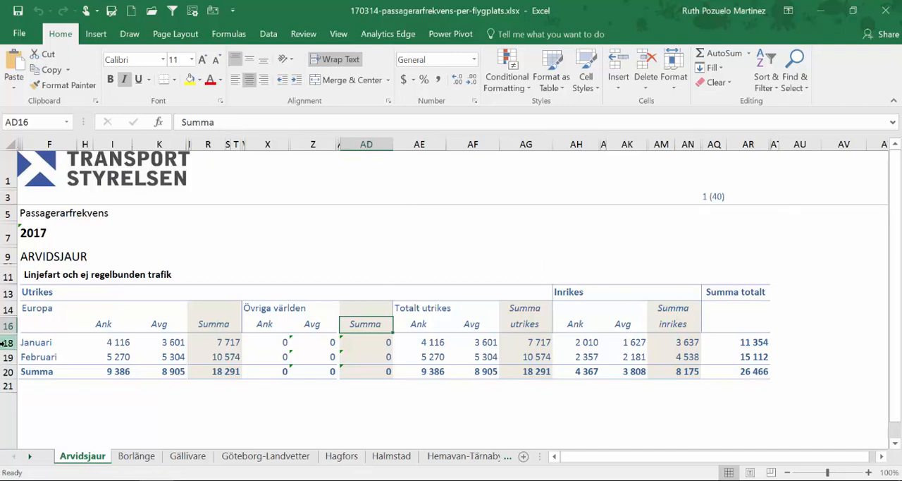
left_click_drag(7, 342, 7, 356)
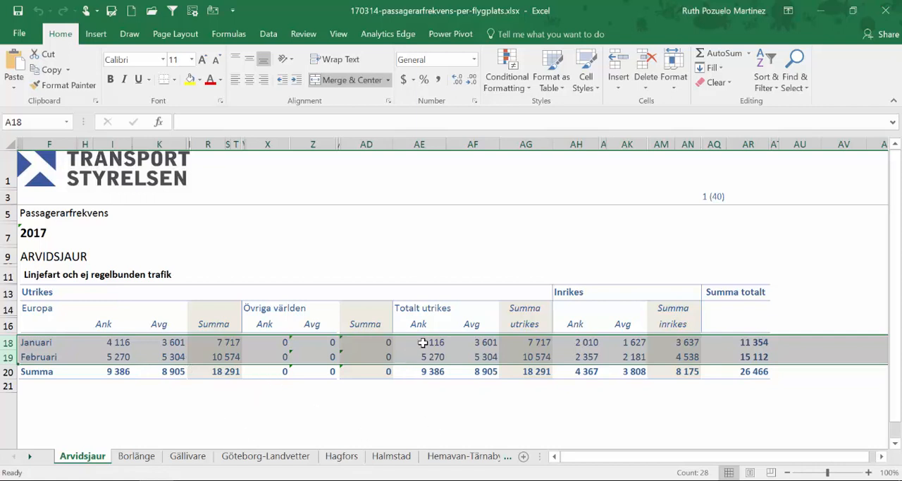
left_click(345, 330)
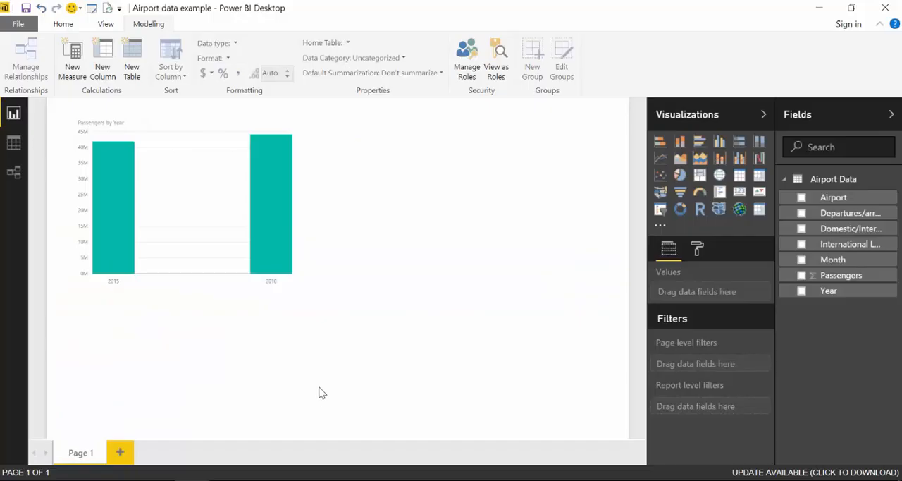
Switch back to Power BI, open the query editor and create a blank query containing the copied (name, city)=> function code.
left_click(92, 9)
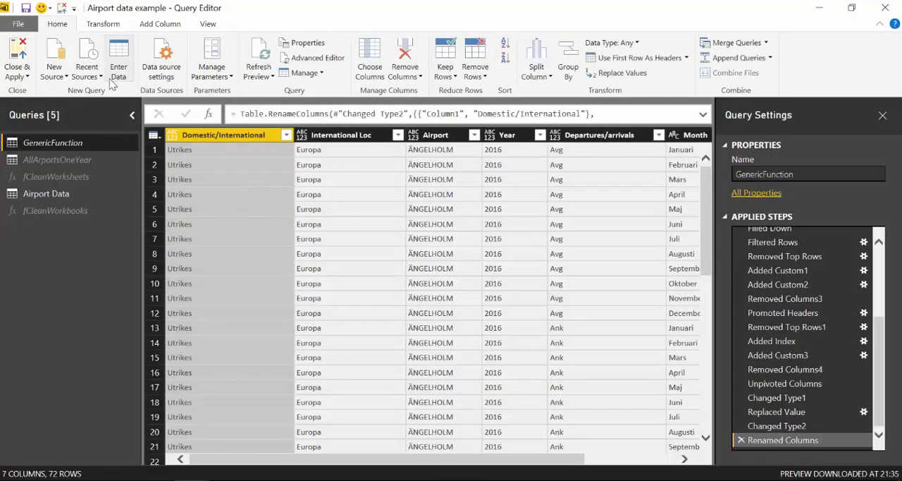
left_click(60, 76)
left_click(57, 298)
left_click(311, 59)
left_click_drag(225, 260, 100, 110)
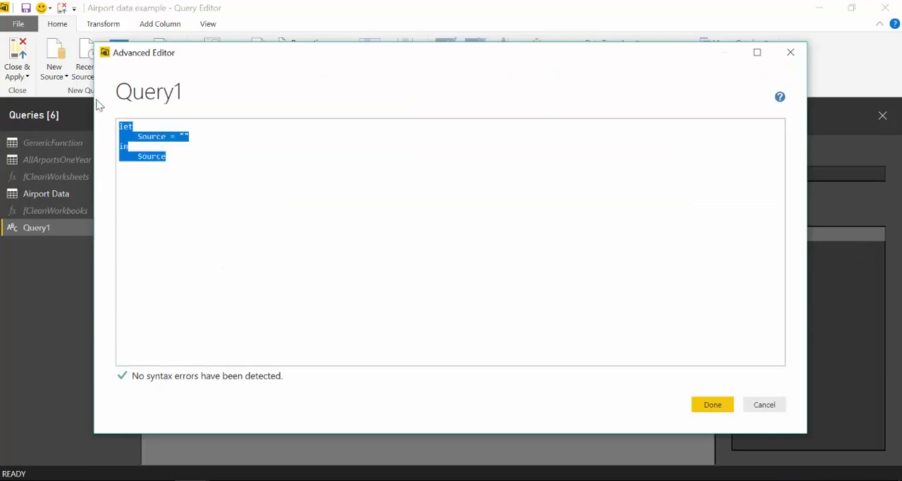
key("ctrl+v")
scroll(514, 185, "up", 3)
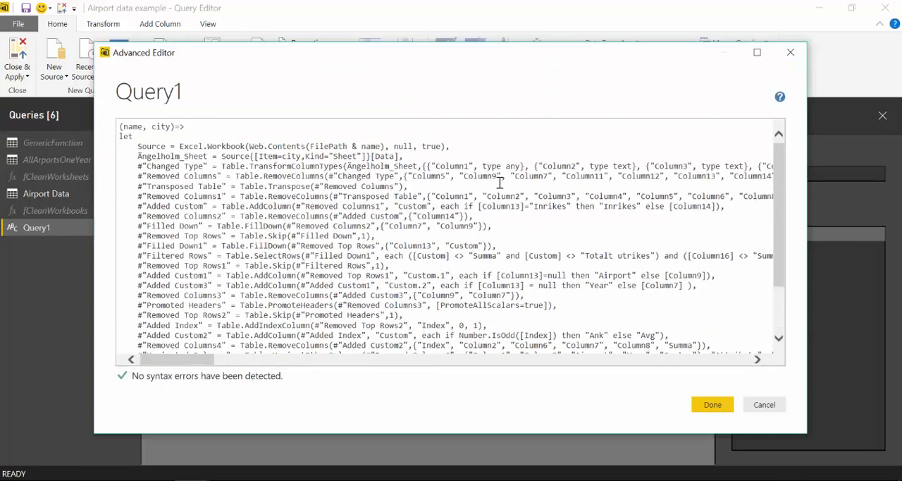
left_click(710, 405)
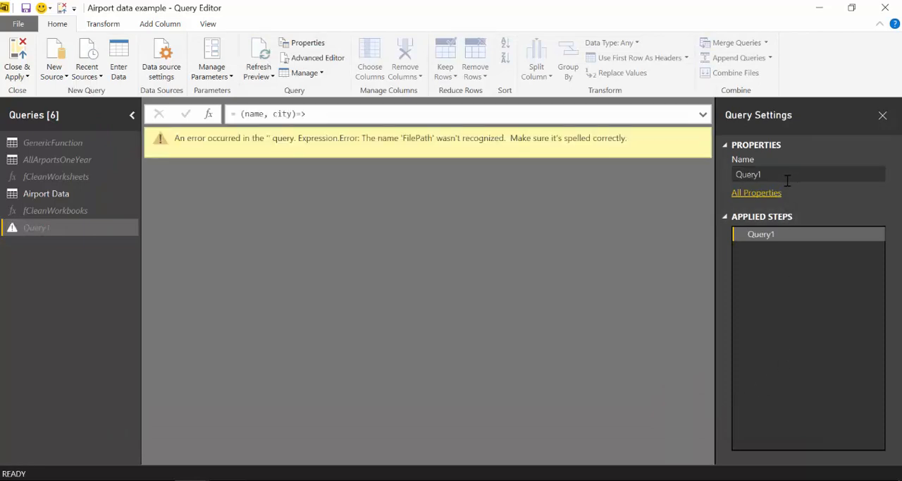
Copy the airport data folder path from the Source line of the fCleanWorkbooks function, leaving its code unedited.
left_click(313, 59)
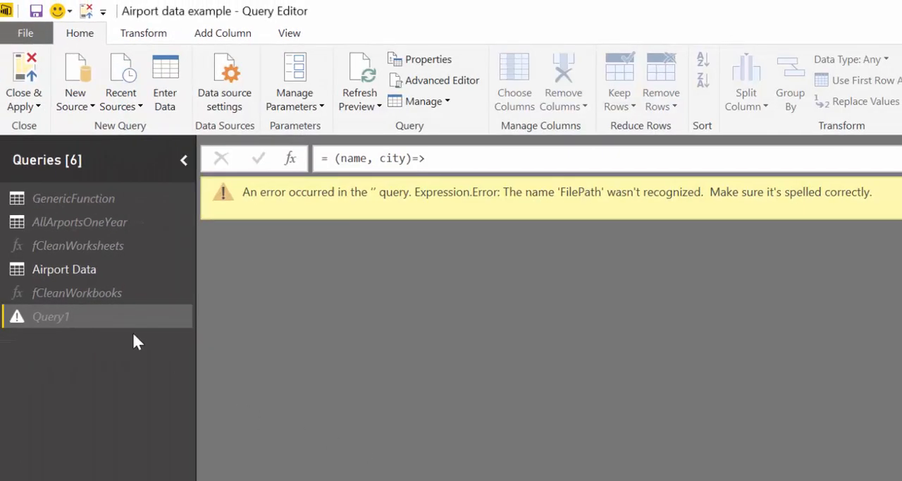
left_click(84, 292)
left_click(436, 82)
left_click_drag(444, 203, 829, 200)
key("ctrl+c")
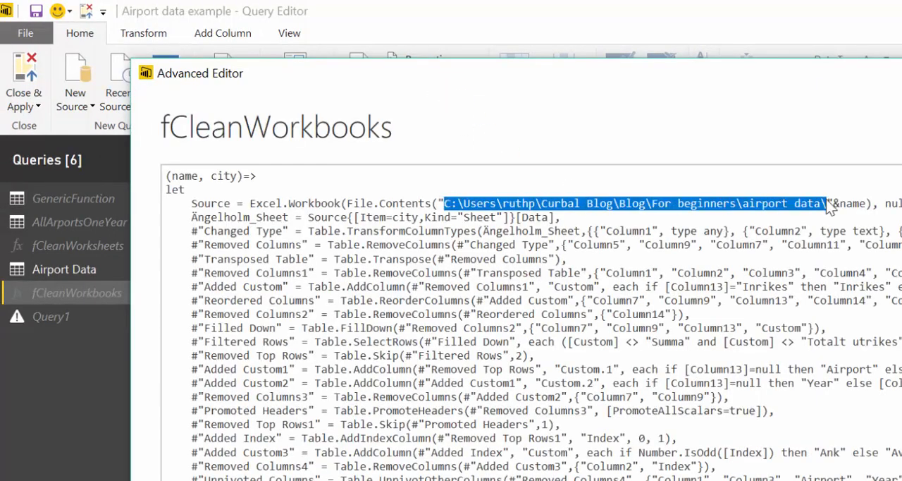
key("Escape")
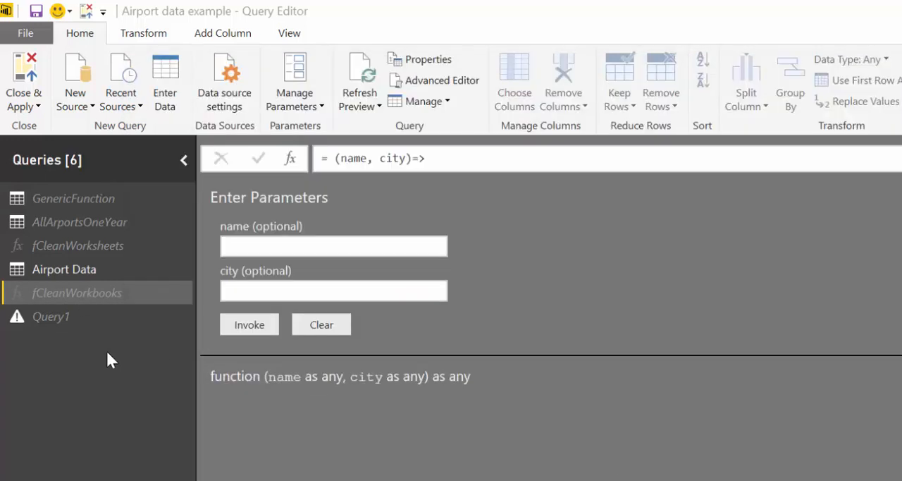
In Query1's function code, replace the Source line's path with the copied airport data folder path in quotes, followed by & name.
left_click(65, 316)
left_click(453, 81)
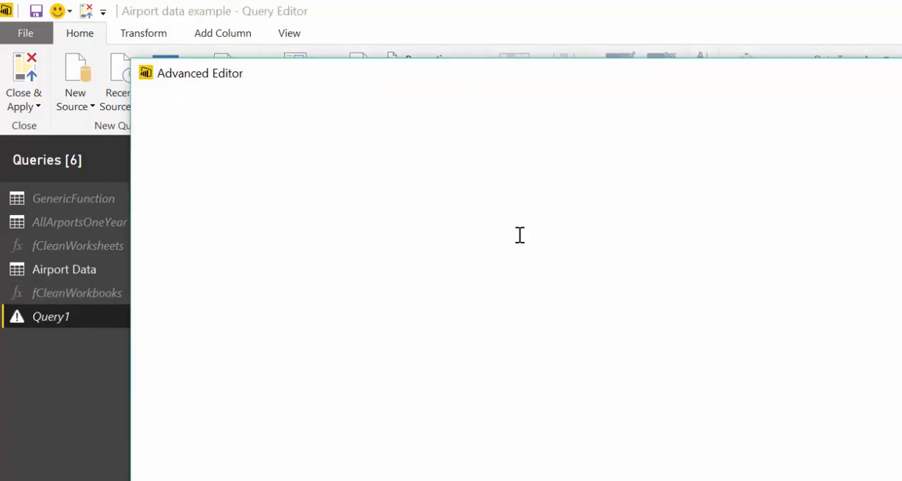
key("BackSpace")
key("BackSpace")
key("BackSpace")
key("BackSpace")
key("BackSpace")
key("BackSpace")
key("BackSpace")
key("BackSpace")
type("\"")
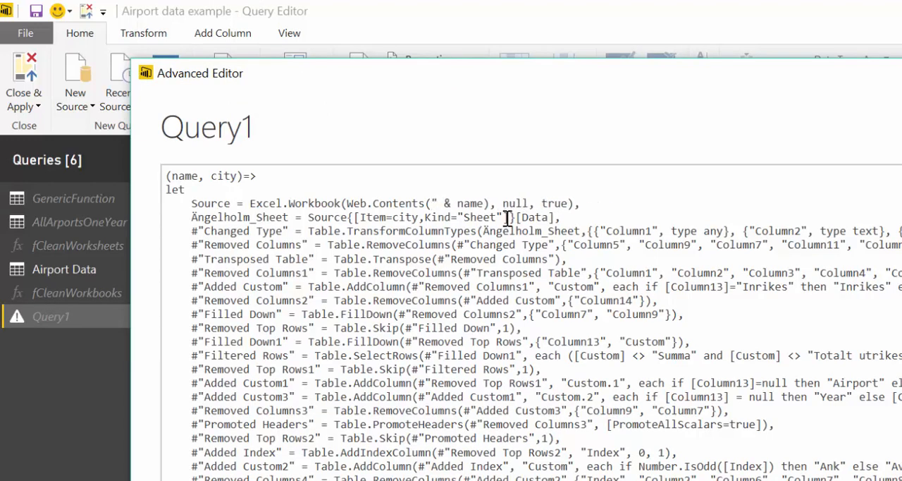
key("ctrl+v")
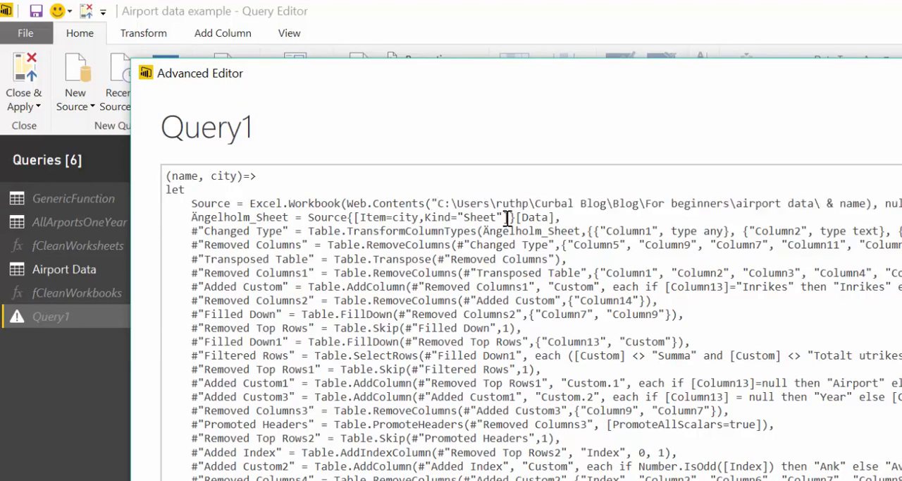
type("\"")
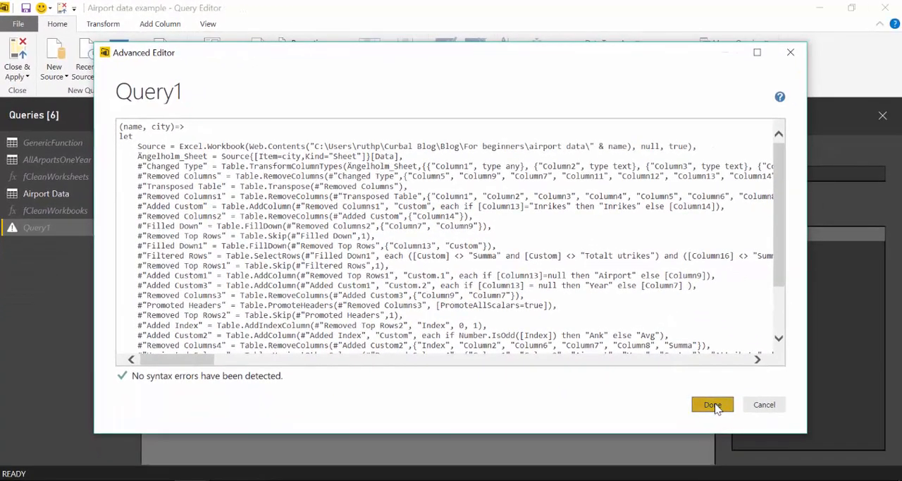
left_click(758, 430)
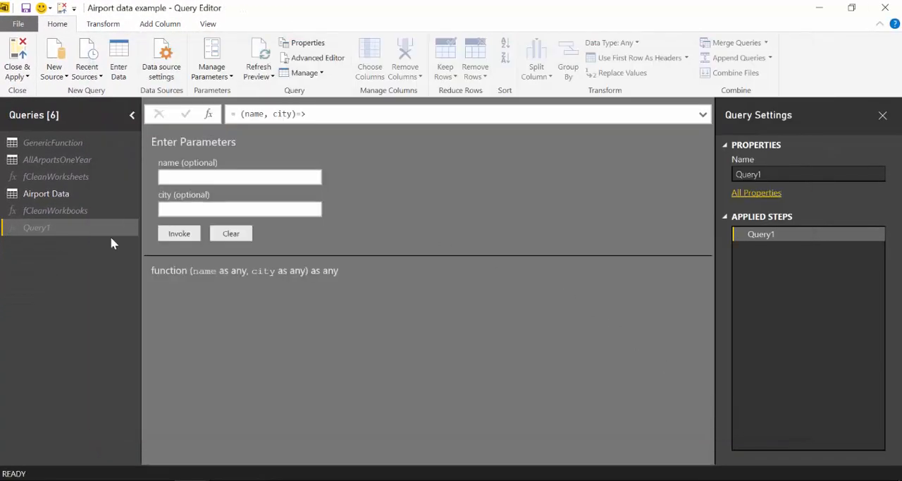
Rename Query1 as fCleanWorkbookCY.
left_click(769, 174)
type("fCleanWorkbookCY")
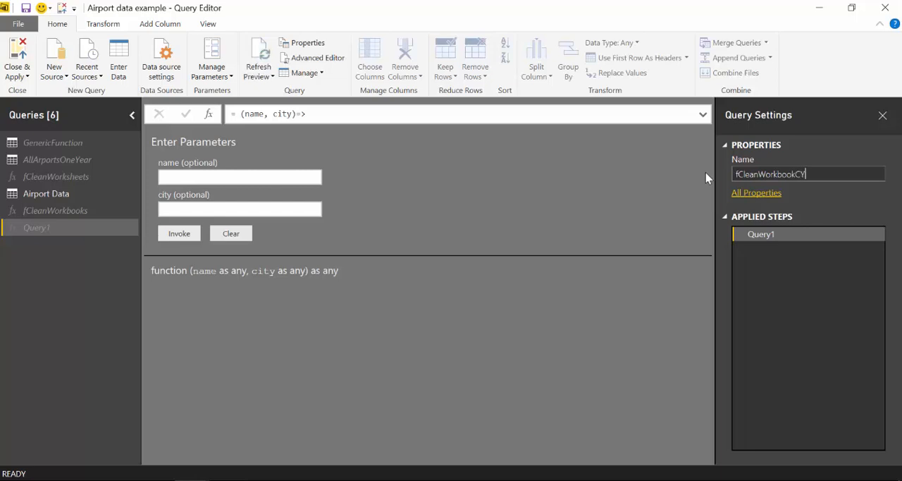
key("Return")
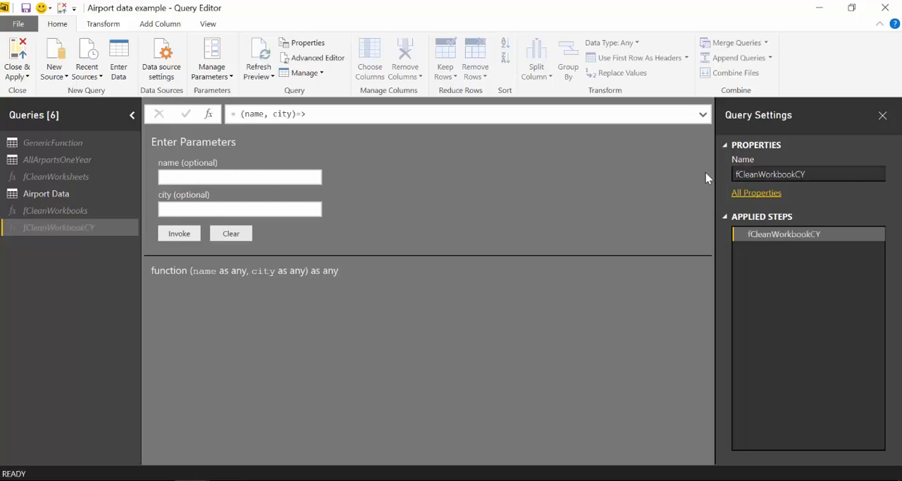
Duplicate the Airport Data query and name the copy Airport Data CY.
left_click(46, 193)
right_click(44, 193)
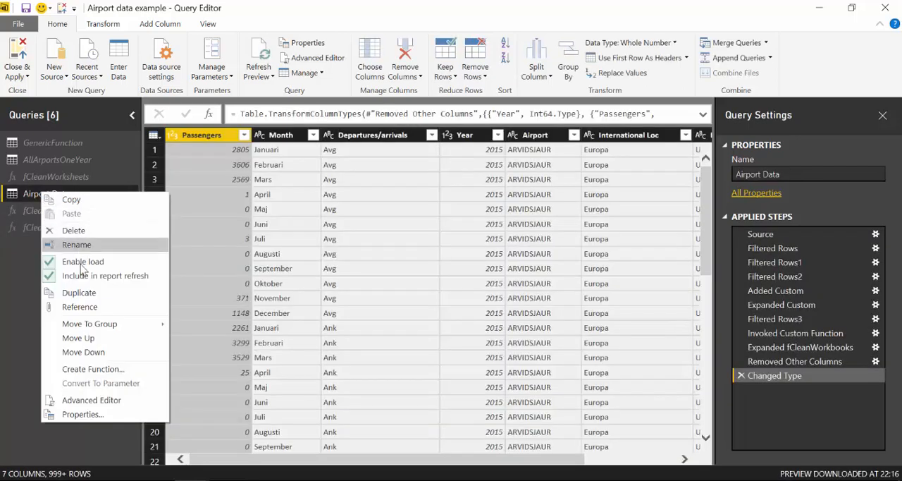
left_click(84, 293)
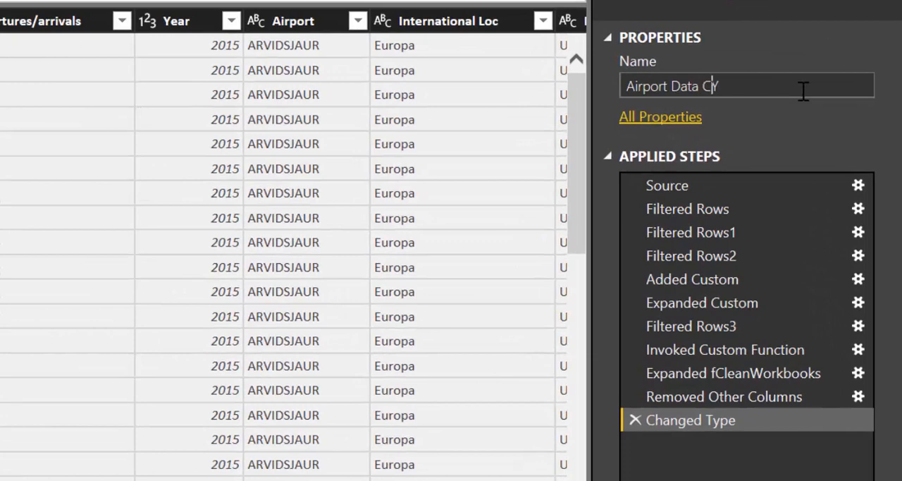
key("Return")
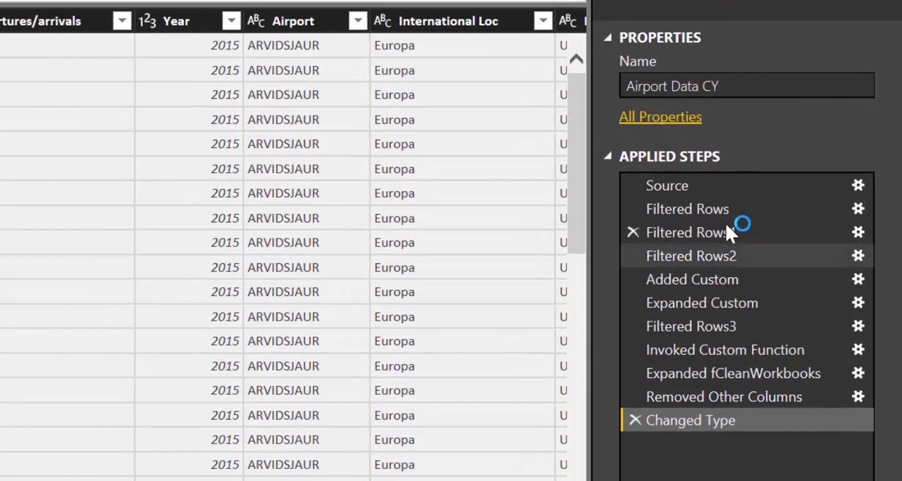
Delete the Filtered Rows2 step from the Airport Data CY query.
left_click(727, 234)
left_click(723, 256)
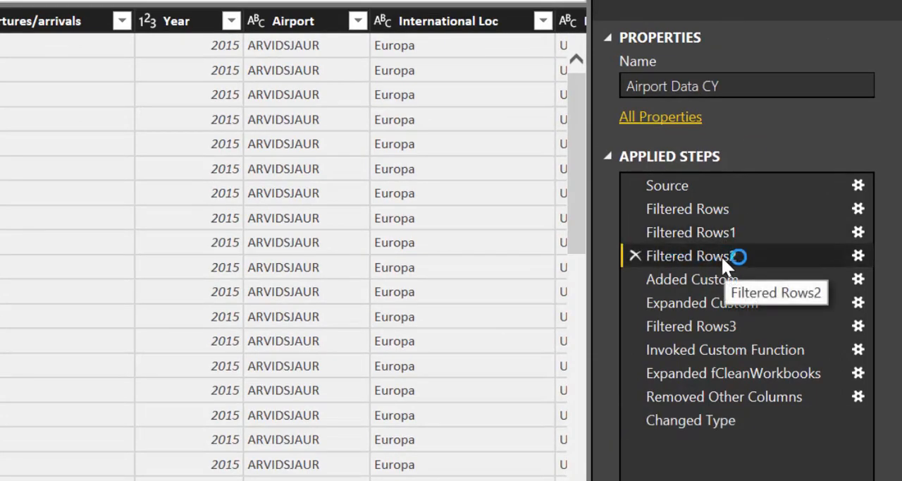
left_click(633, 256)
left_click(272, 256)
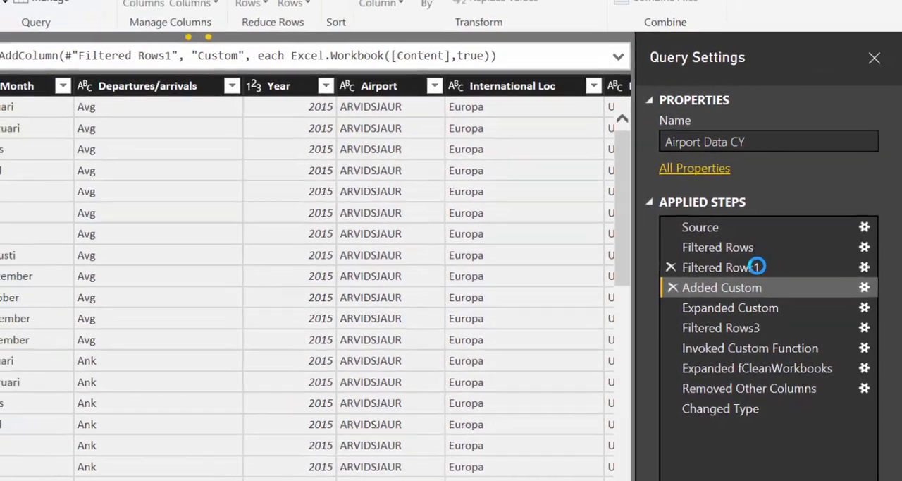
Following the Filtered Rows1 step, filter the Name column to only 170314-passagerarfrekvens-per-flygplats.xlsx.
left_click(731, 232)
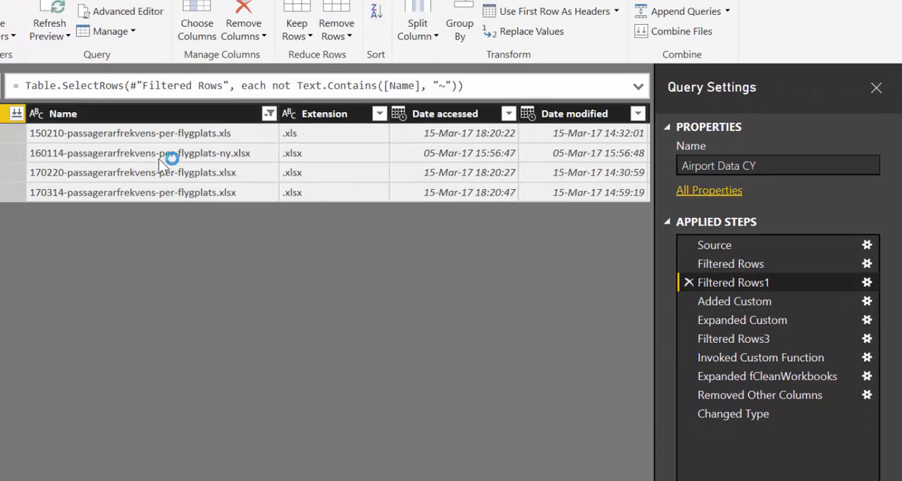
left_click(269, 114)
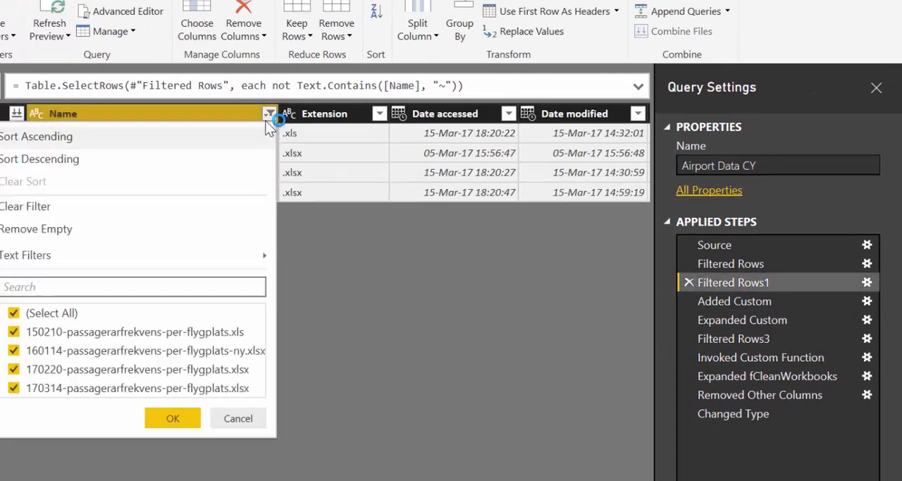
left_click(49, 315)
left_click(66, 390)
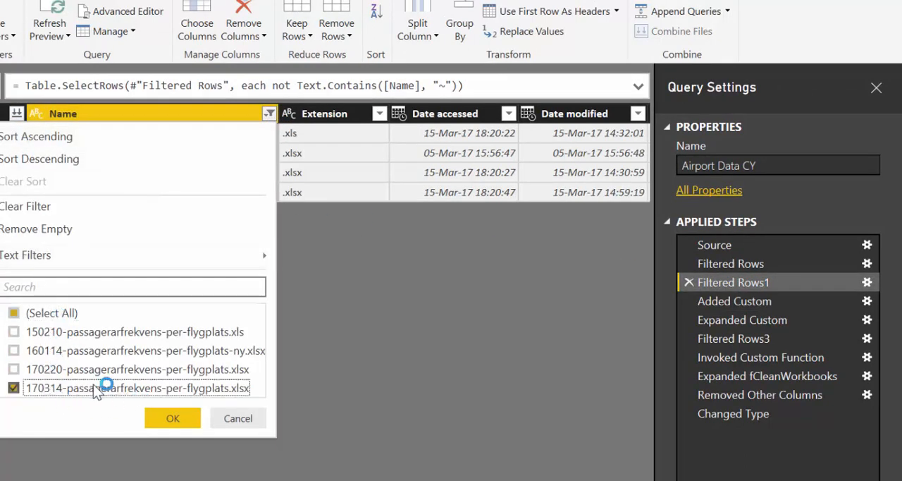
left_click(165, 422)
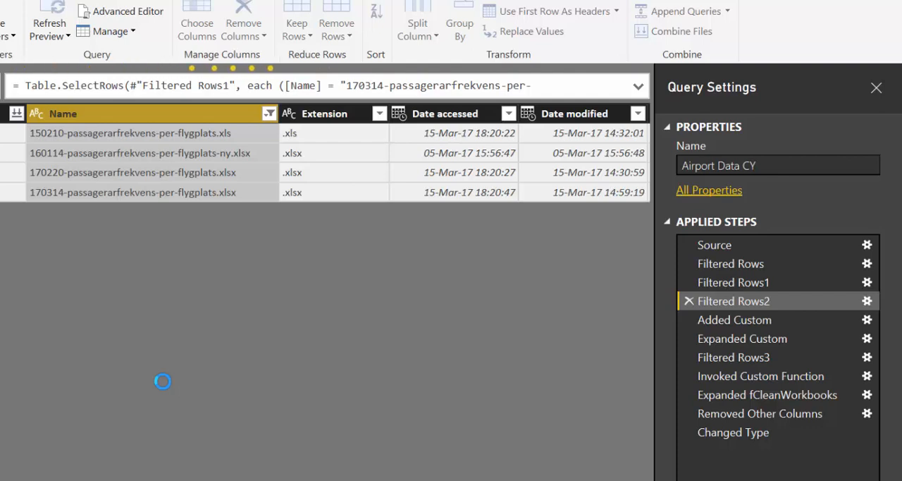
Change the function query of the Invoked Custom Function step to fCleanWorkbookCY.
left_click(761, 321)
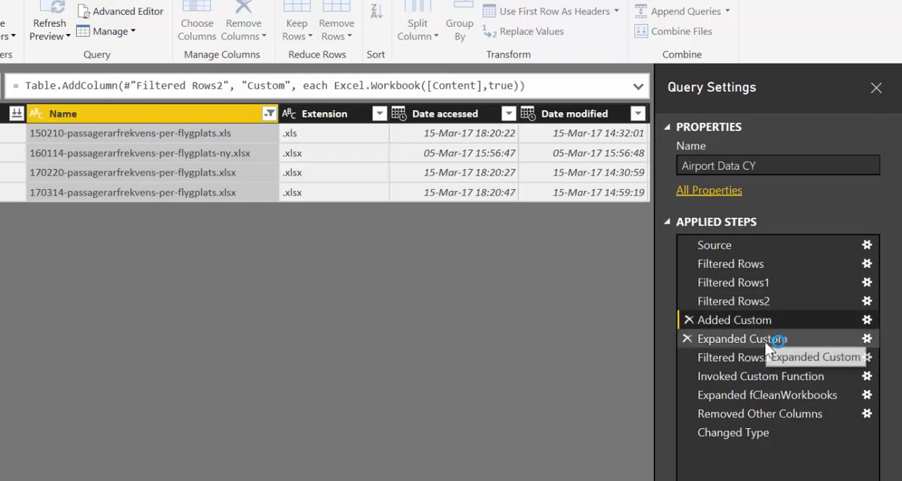
left_click(767, 377)
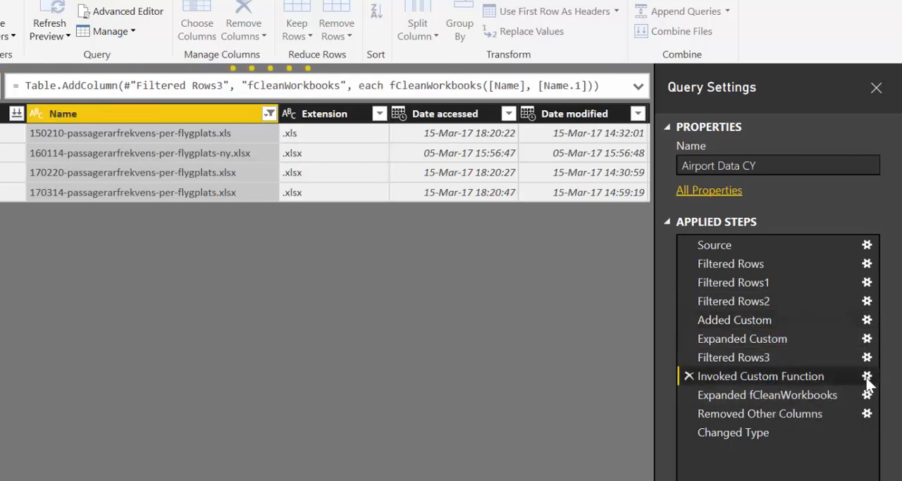
left_click(867, 377)
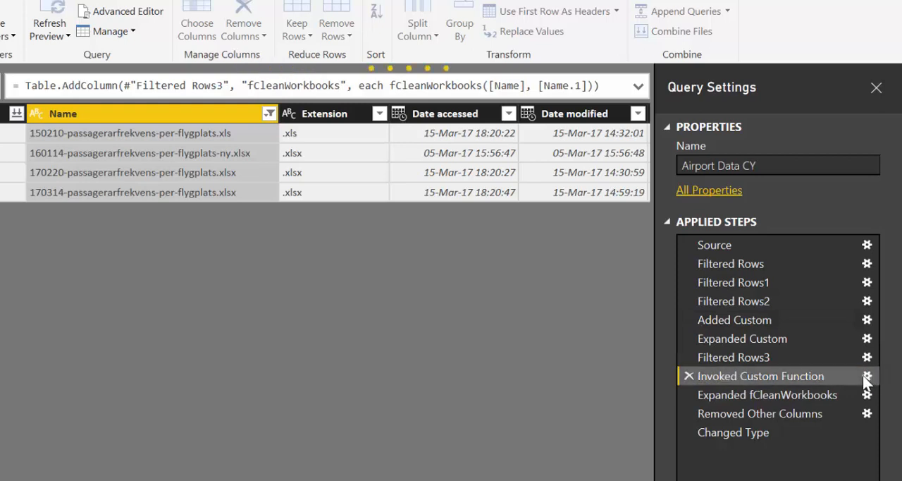
left_click(84, 245)
left_click(77, 247)
left_click(77, 247)
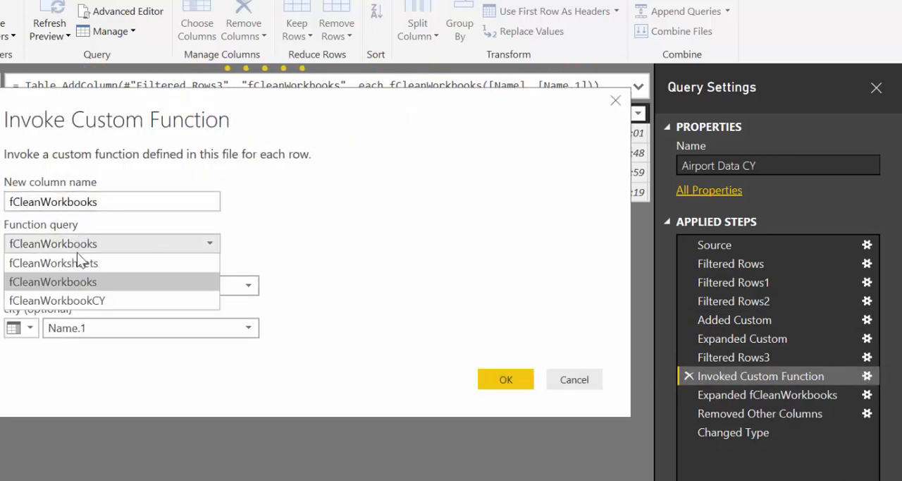
left_click(73, 298)
left_click(502, 377)
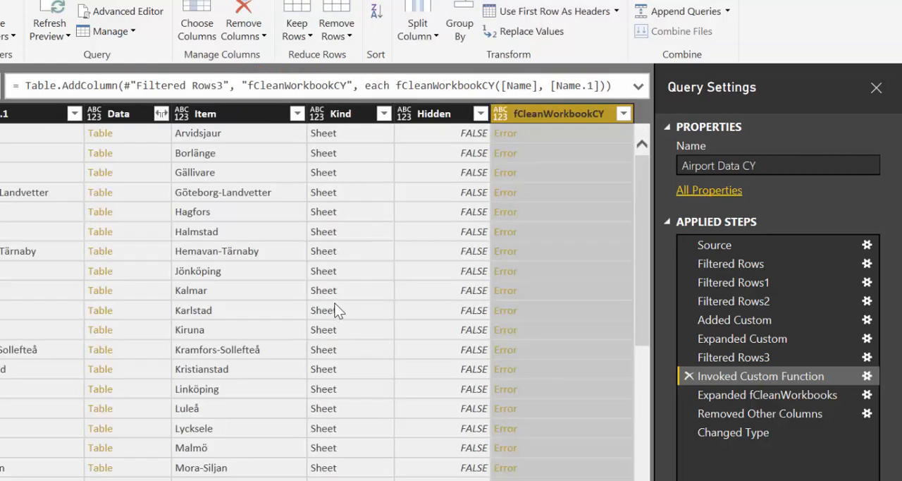
Try to repair the Expanded fCleanWorkbooks step by changing the column name in its formula to fCleanWorkbooksCY.
left_click(761, 359)
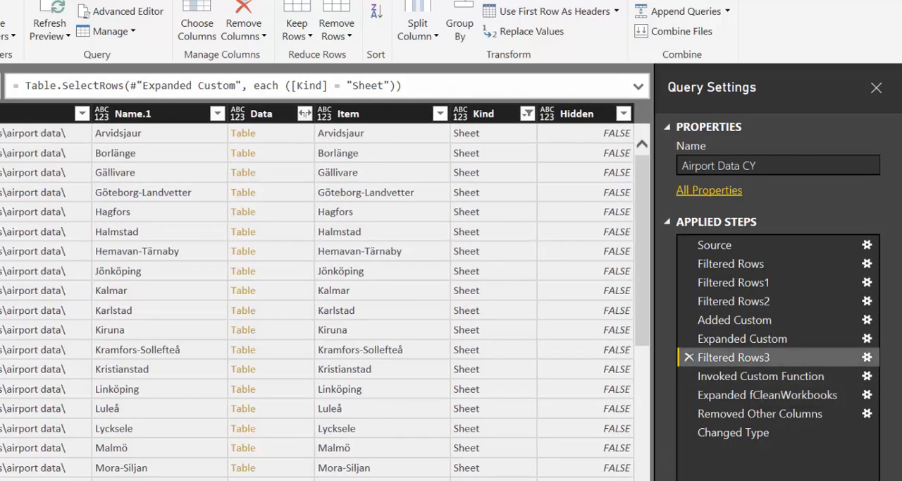
left_click(772, 395)
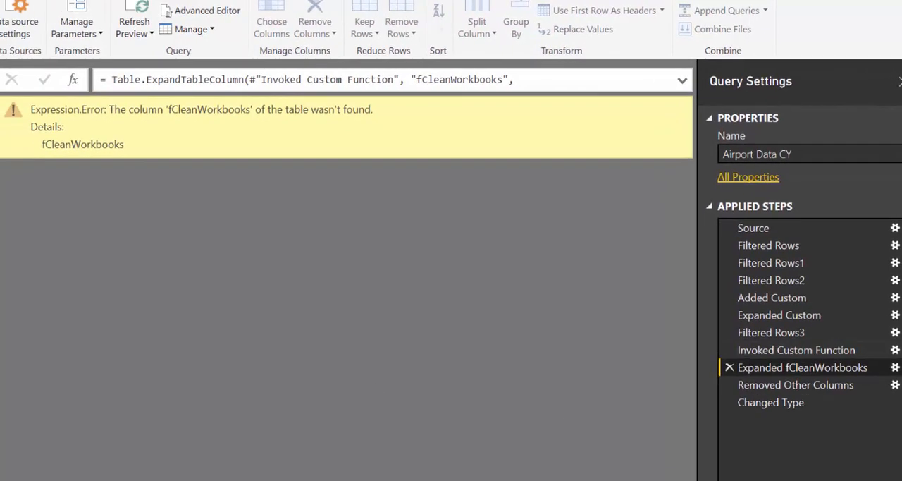
left_click(761, 351)
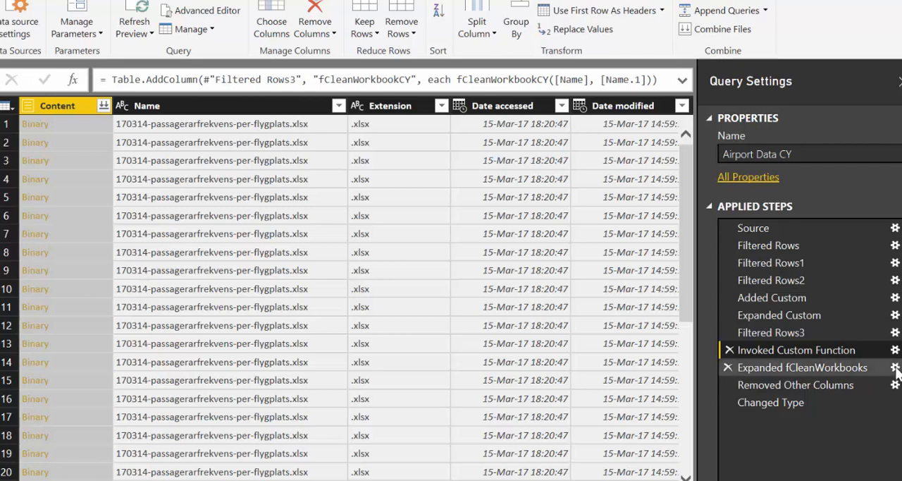
left_click(813, 369)
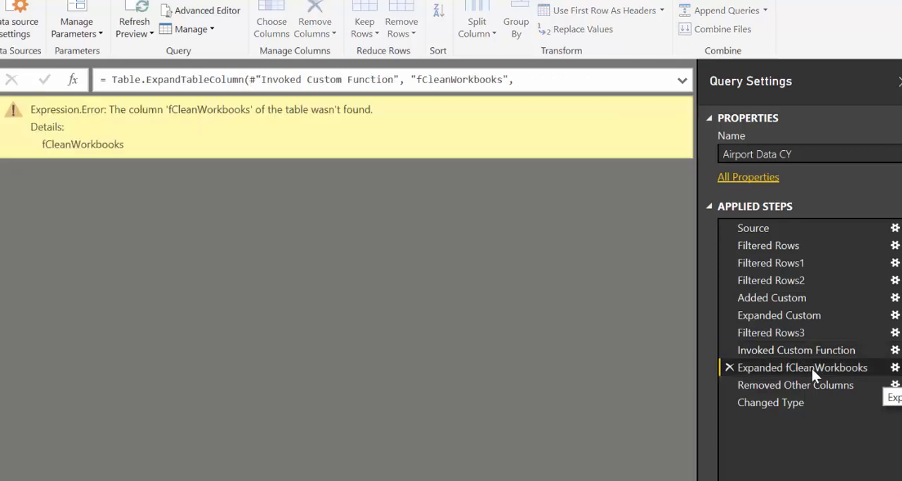
left_click(503, 79)
key("Return")
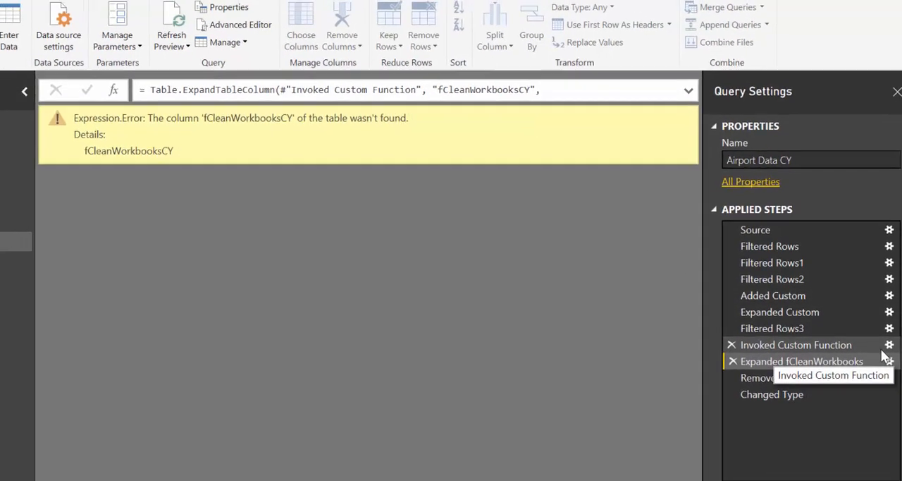
left_click(889, 361)
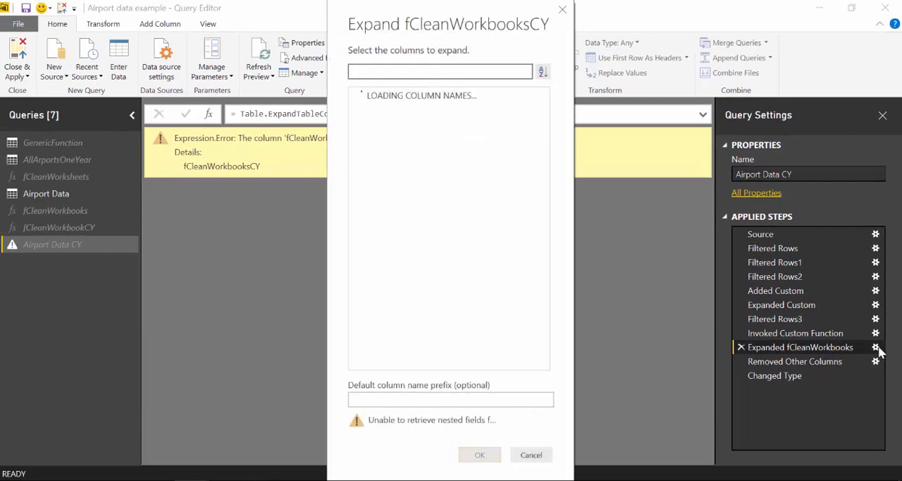
left_click(531, 455)
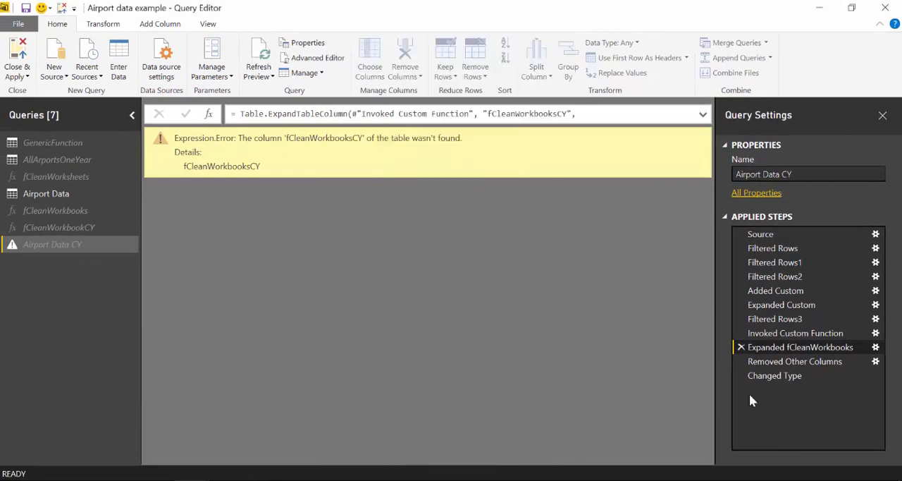
Delete the Changed Type, Removed Other Columns, Expanded fCleanWorkbooks and Invoked Custom Function steps from Airport Data CY.
left_click(802, 335)
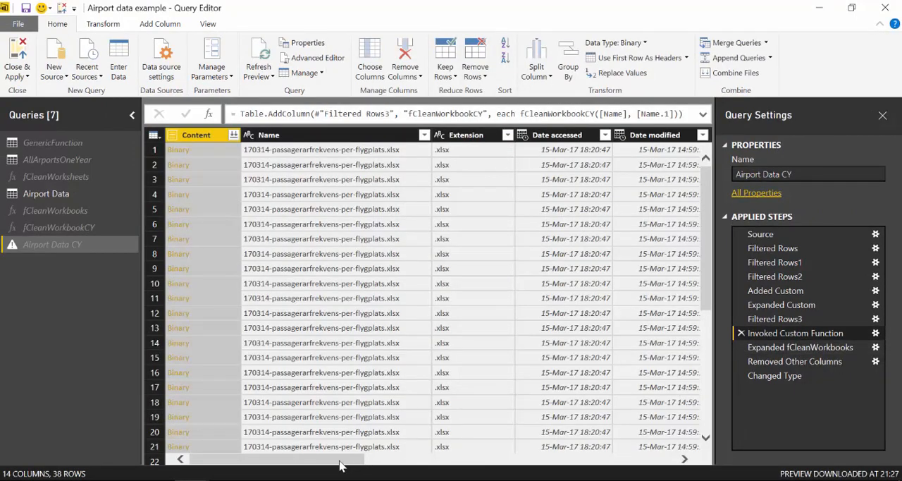
left_click_drag(340, 463, 743, 458)
left_click(811, 320)
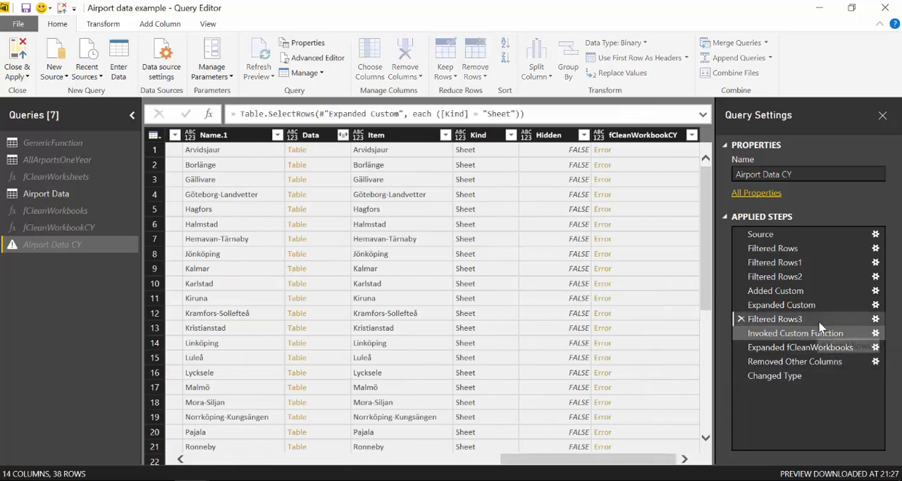
left_click(796, 337)
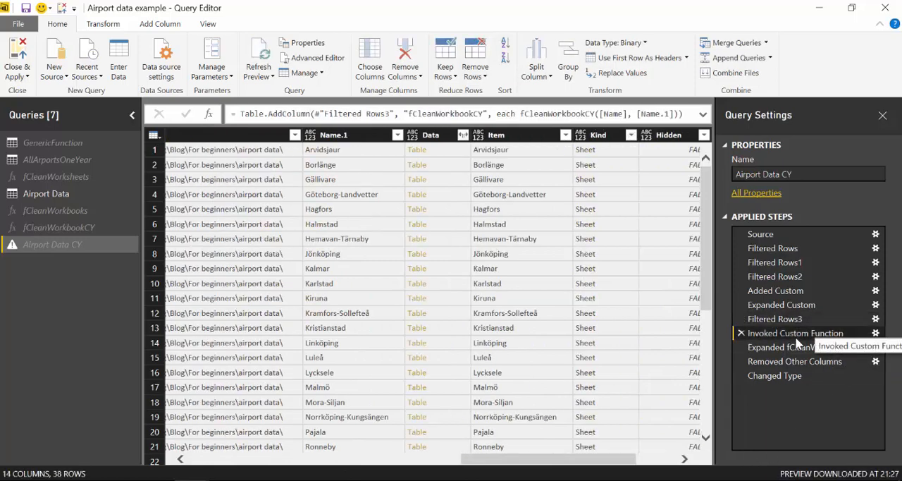
left_click(741, 375)
left_click(741, 361)
left_click(740, 347)
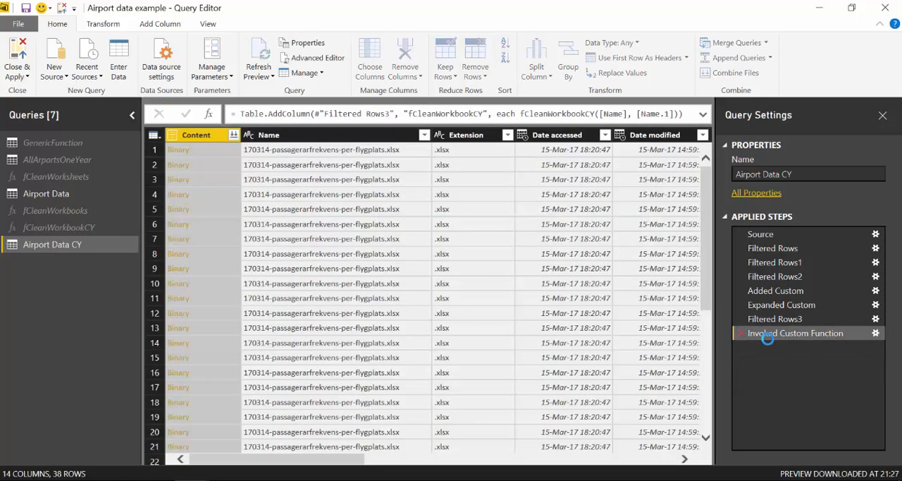
left_click(741, 334)
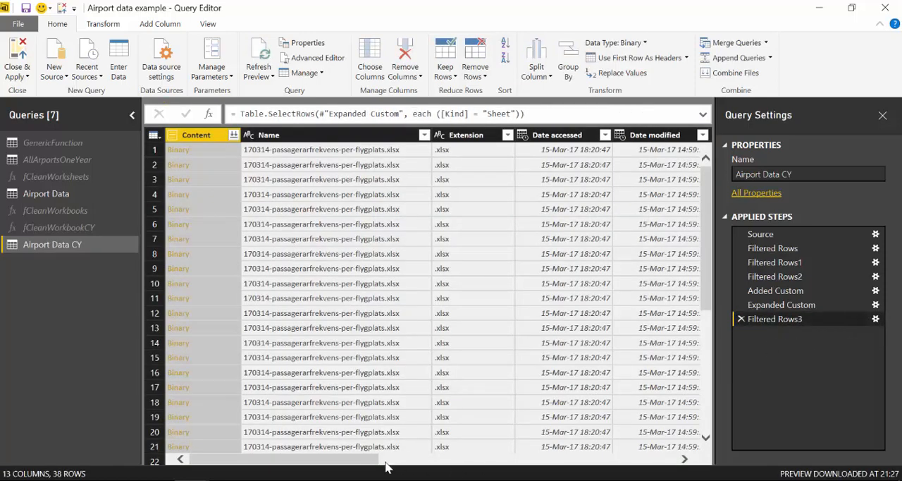
Invoke the custom function fCleanWorkbookCY for each row, using the Name column for name and the Name.1 column for city.
left_click(159, 24)
left_click(59, 55)
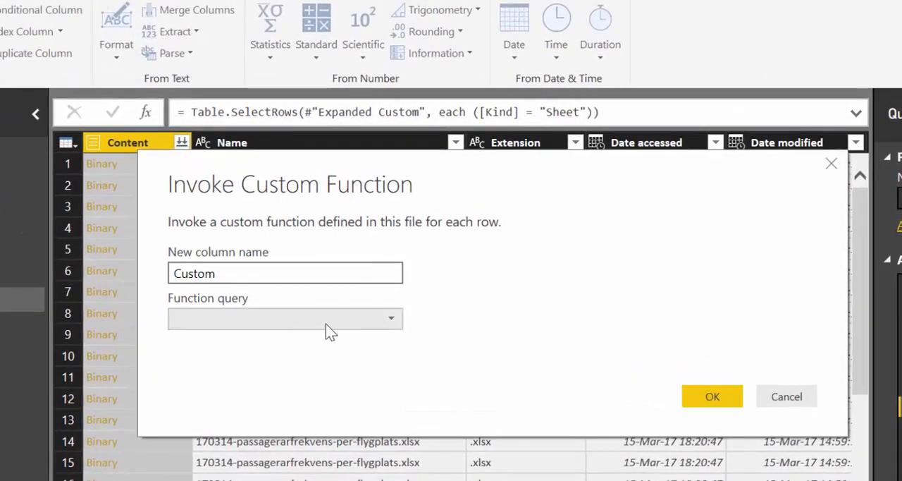
left_click(326, 324)
left_click(276, 377)
left_click(264, 367)
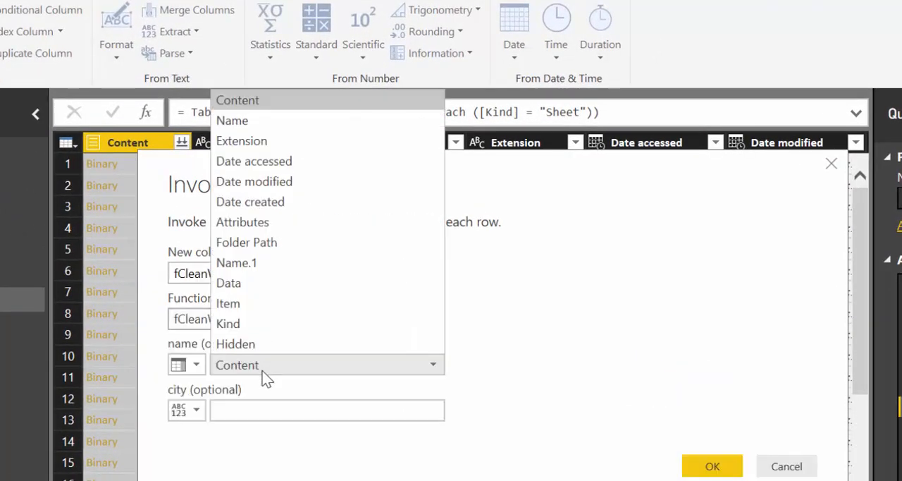
left_click(243, 119)
left_click(213, 410)
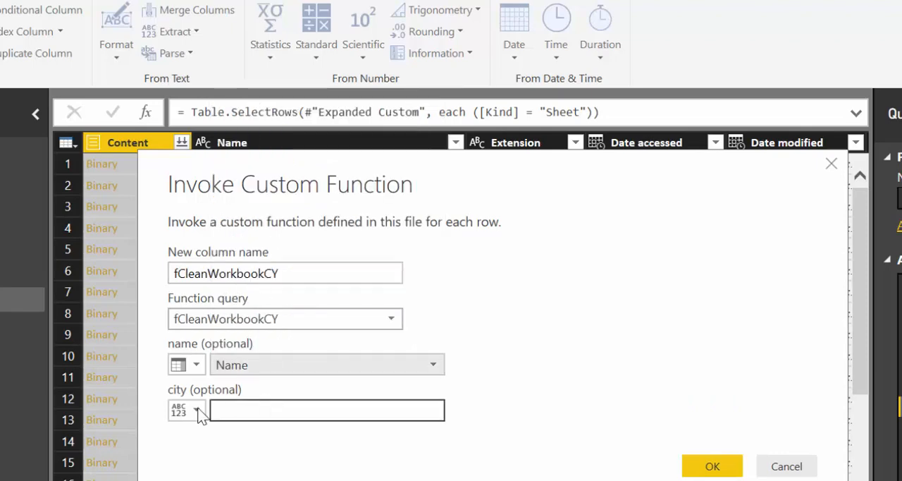
left_click(187, 409)
left_click(190, 451)
left_click(241, 409)
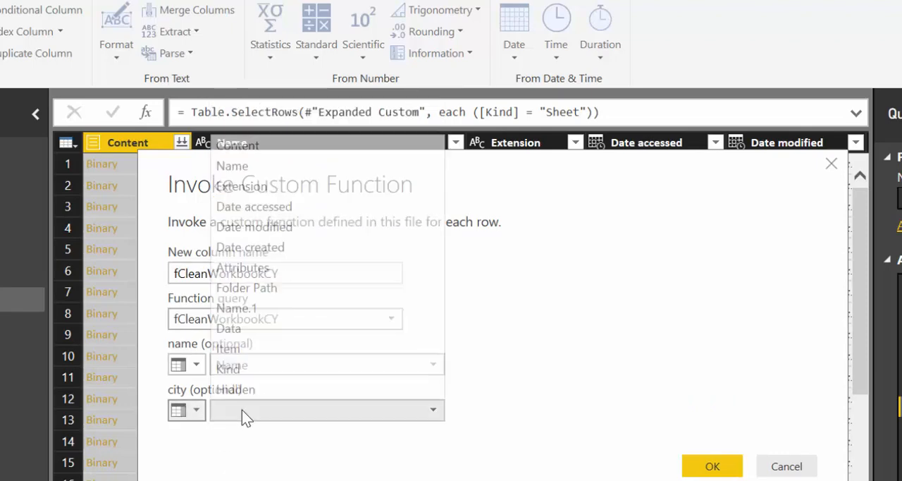
left_click(258, 309)
left_click(715, 467)
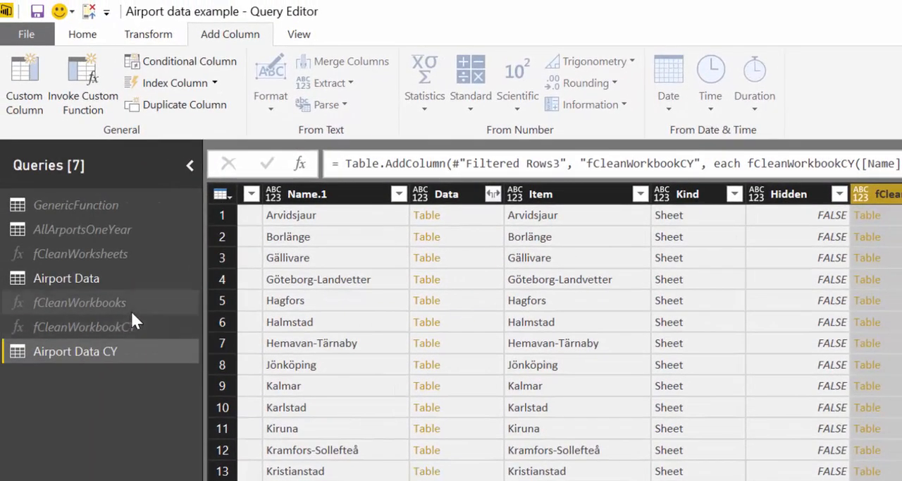
Expand the fCleanWorkbookCY column of Airport Data CY into all its columns without using the original column name as prefix.
left_click(101, 277)
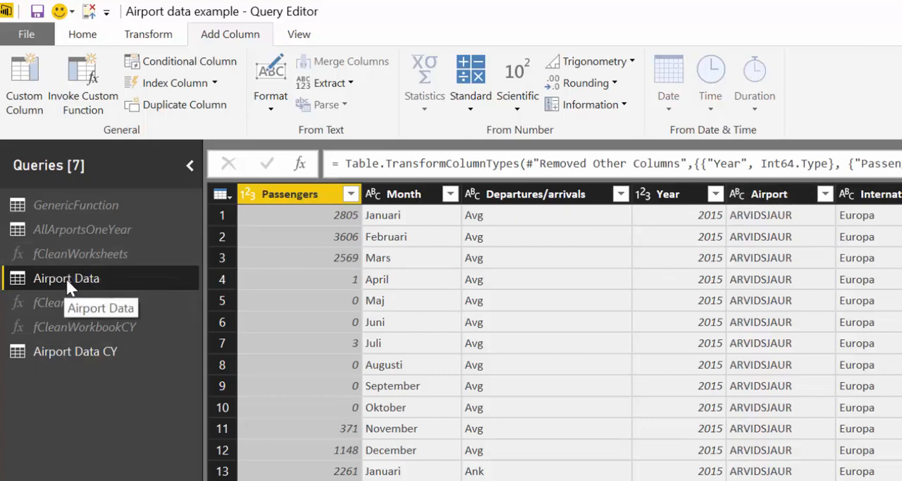
left_click(66, 351)
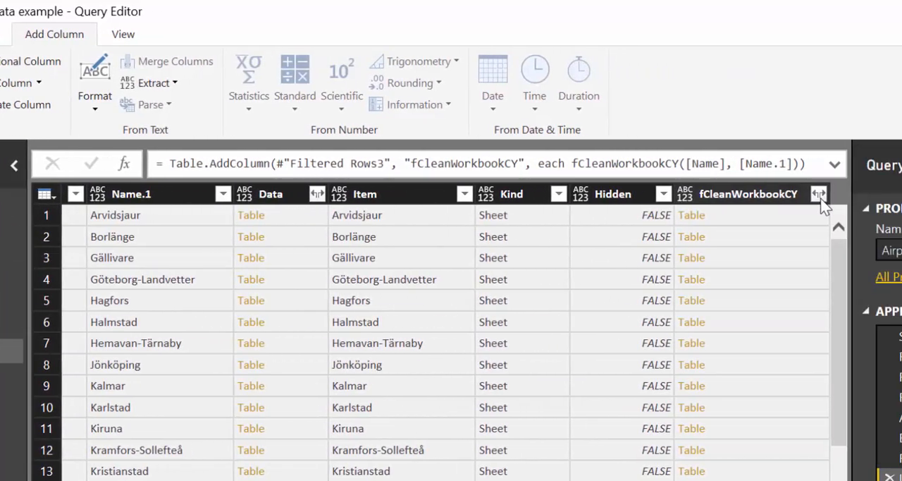
left_click(818, 193)
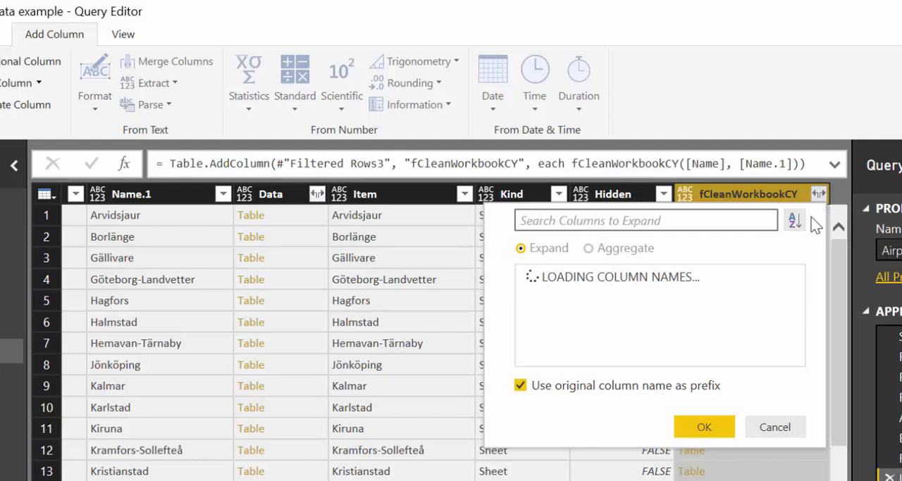
left_click(630, 448)
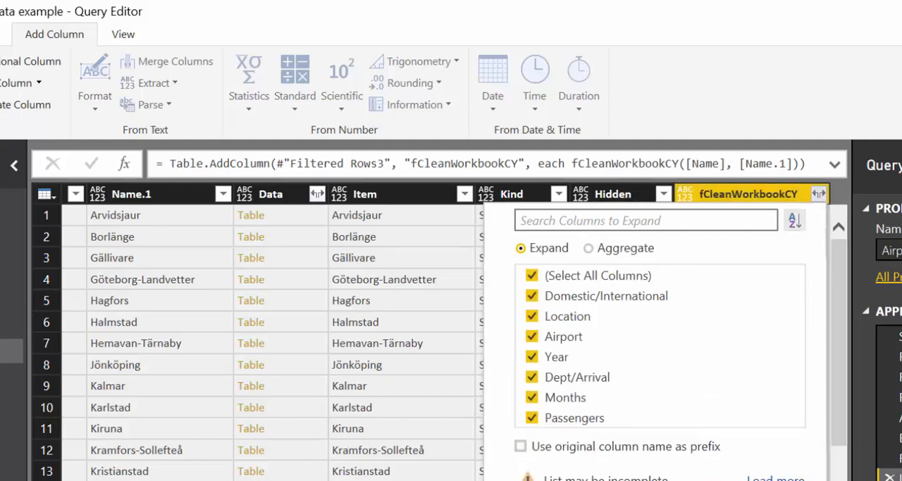
key("Return")
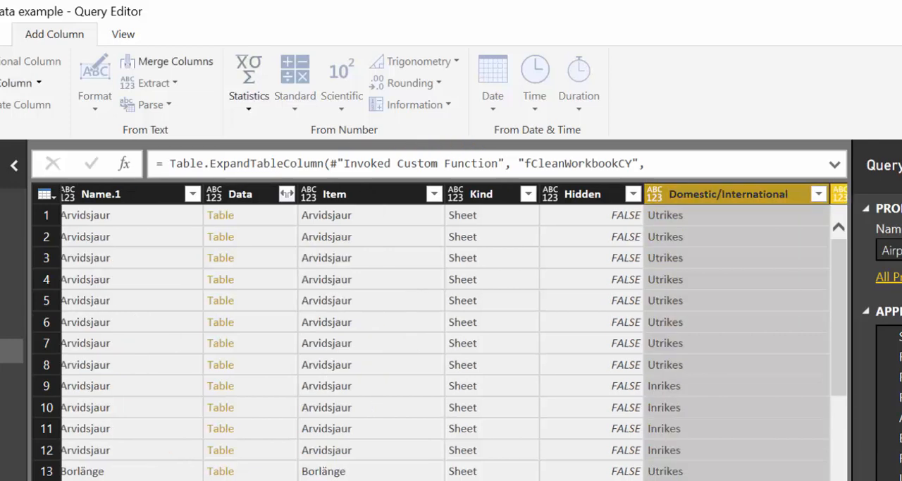
Remove all columns other than the expanded ones, keeping Domestic/International through Passengers.
scroll(446, 332, "right", 10)
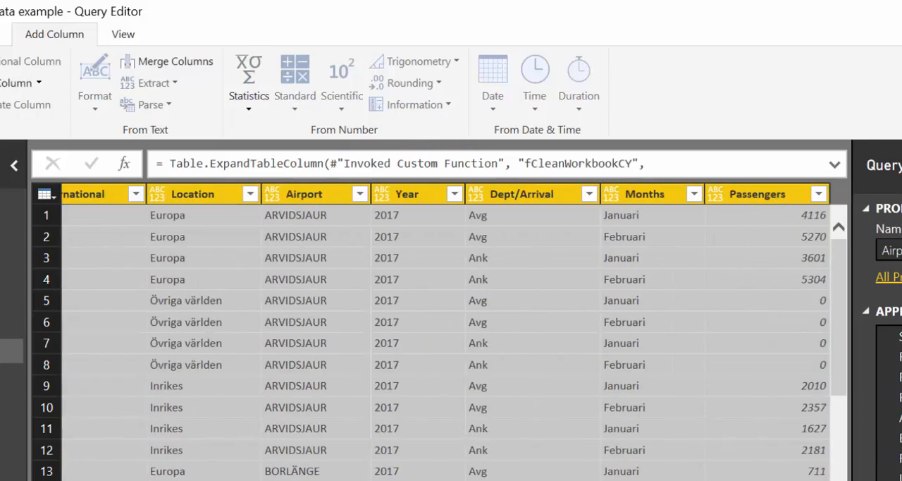
scroll(445, 332, "left", 10)
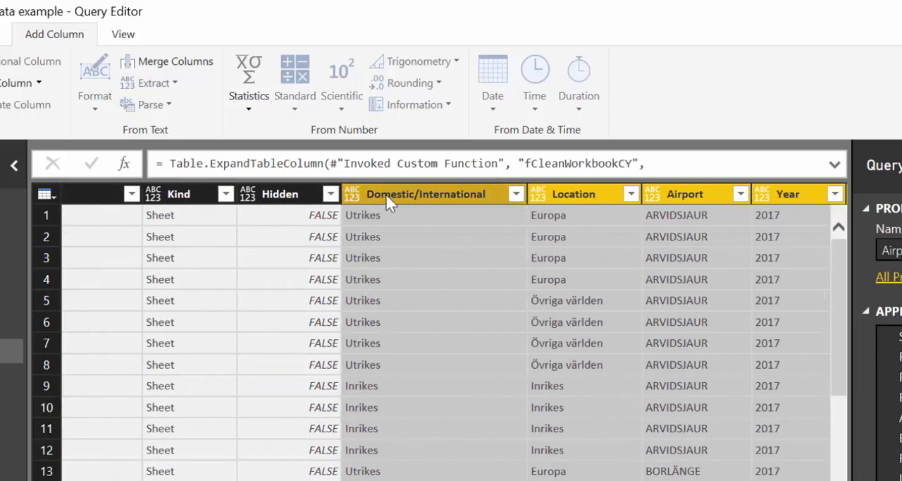
right_click(386, 193)
left_click(435, 251)
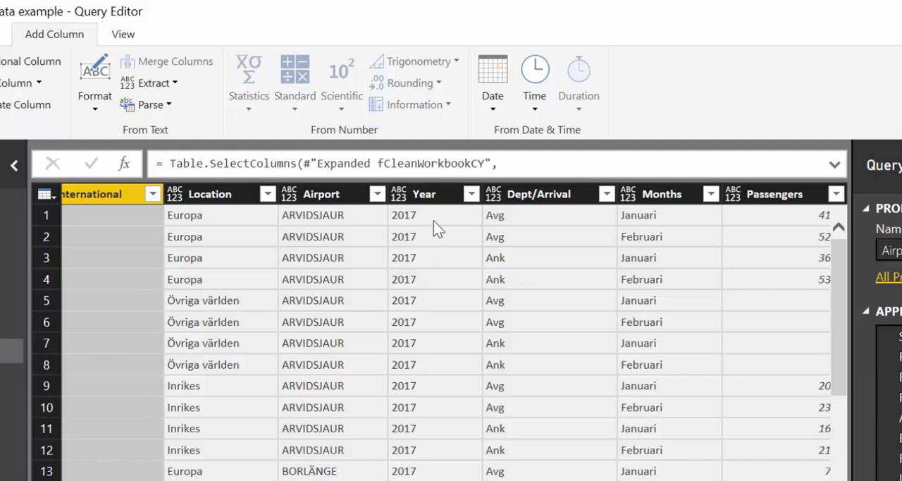
Set the data type of the Year and Passengers columns to Whole Number.
left_click(424, 191)
left_click(800, 199, "ctrl")
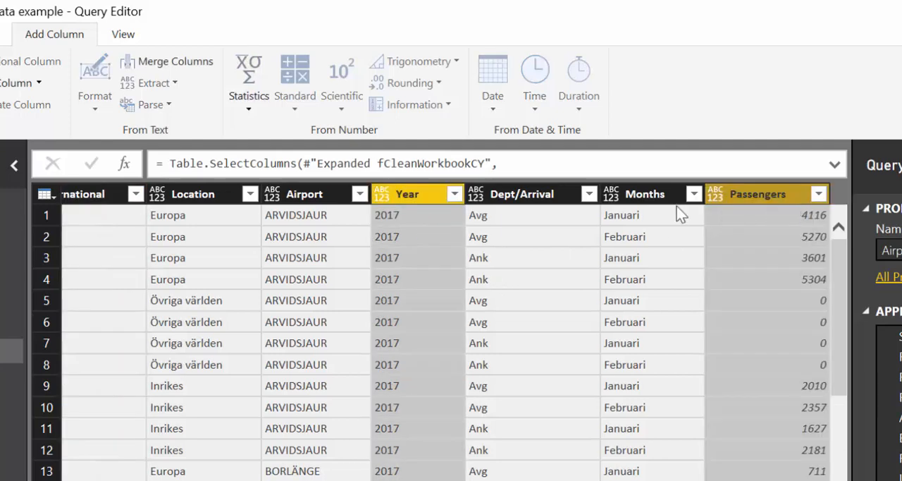
left_click(2, 34)
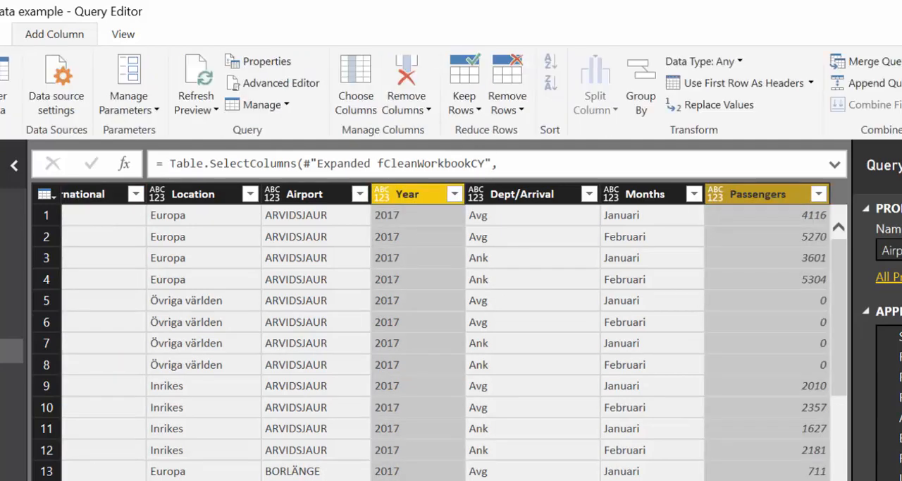
left_click(720, 61)
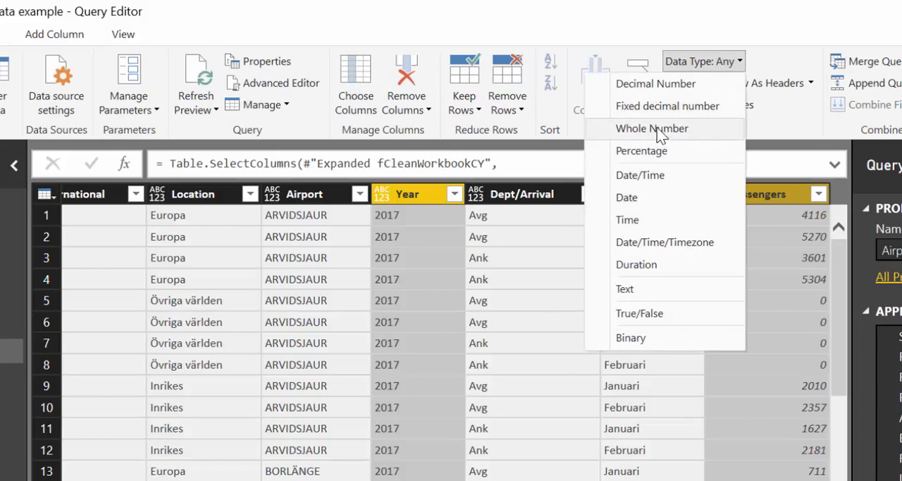
left_click(655, 130)
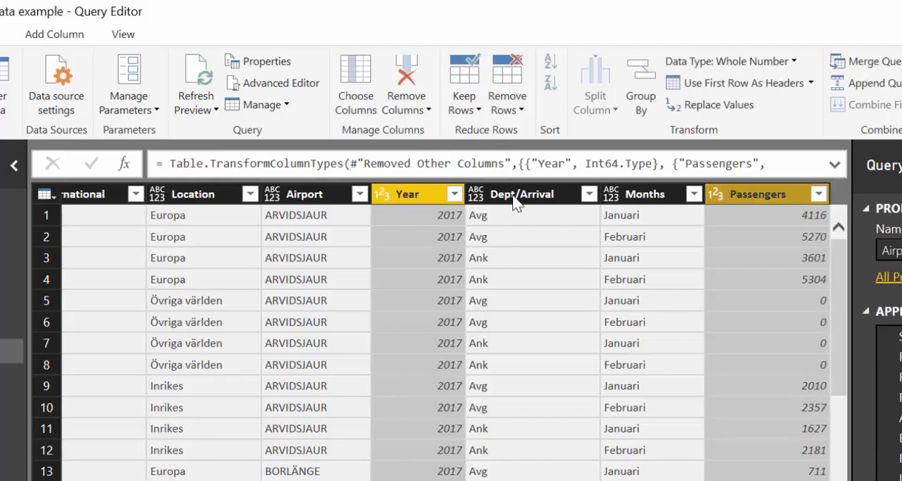
Set the data type of the Dept/Arrival, Months, Airport, Location and Domestic/International columns to Text.
left_click(512, 208)
left_click(657, 191)
left_click(539, 203, "ctrl")
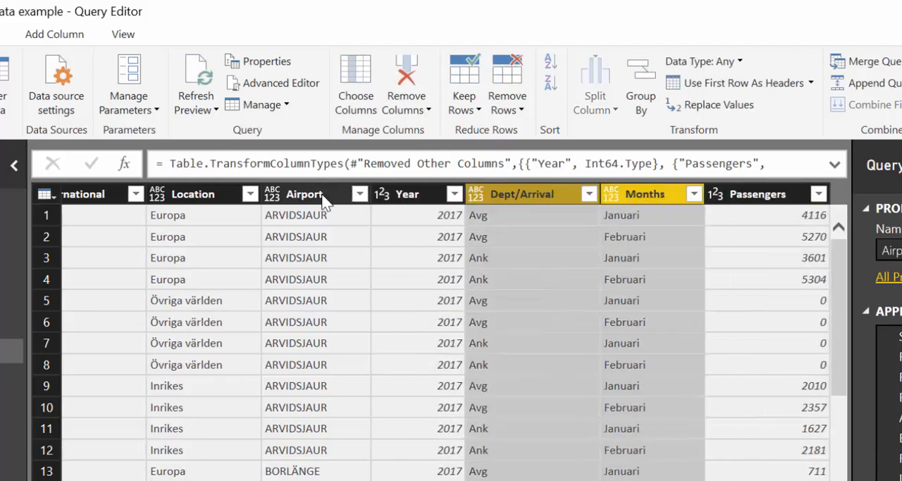
left_click(299, 197, "ctrl")
left_click(192, 201, "ctrl")
left_click(86, 197, "ctrl")
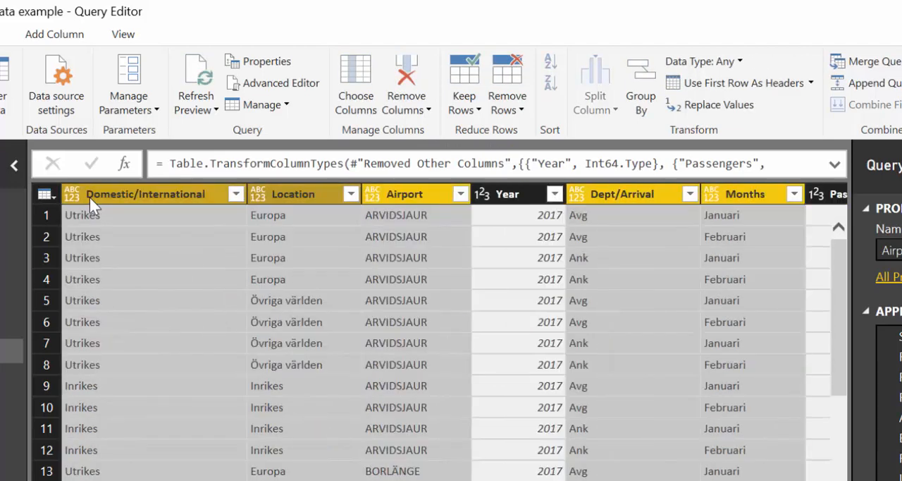
left_click(701, 61)
left_click(655, 297)
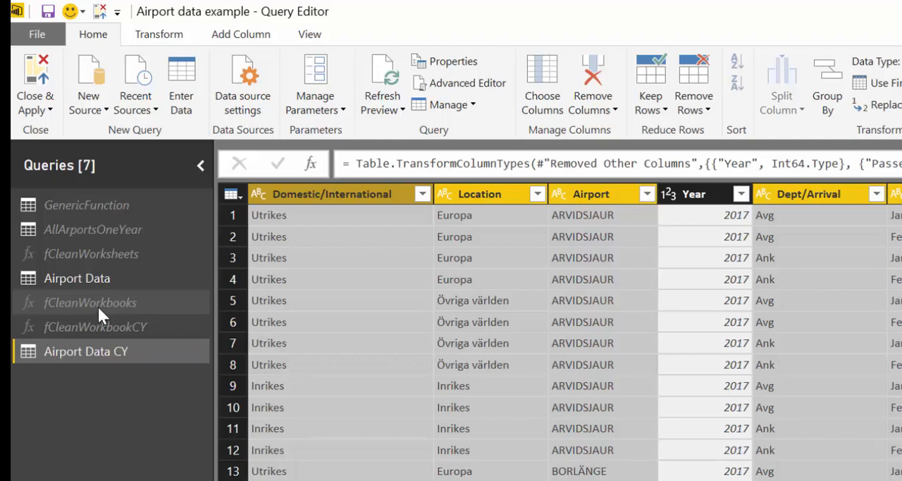
Append the Airport Data CY table to the Airport Data query.
left_click(75, 274)
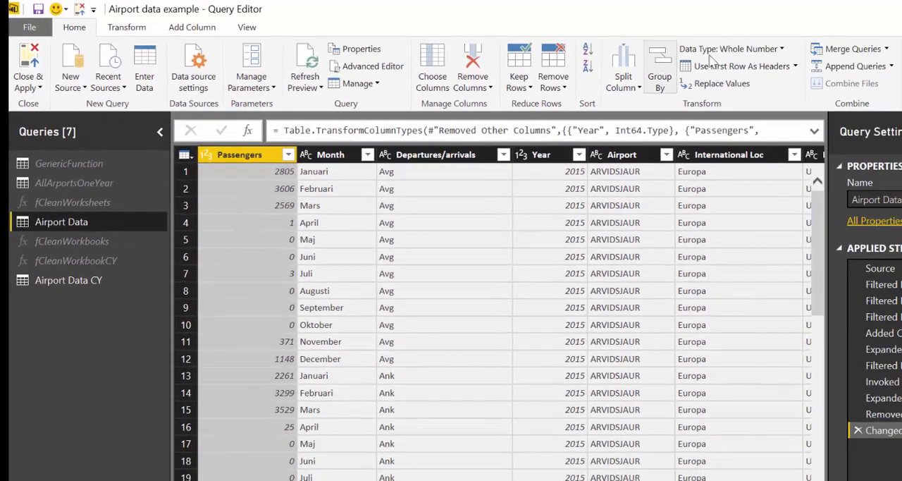
left_click(855, 69)
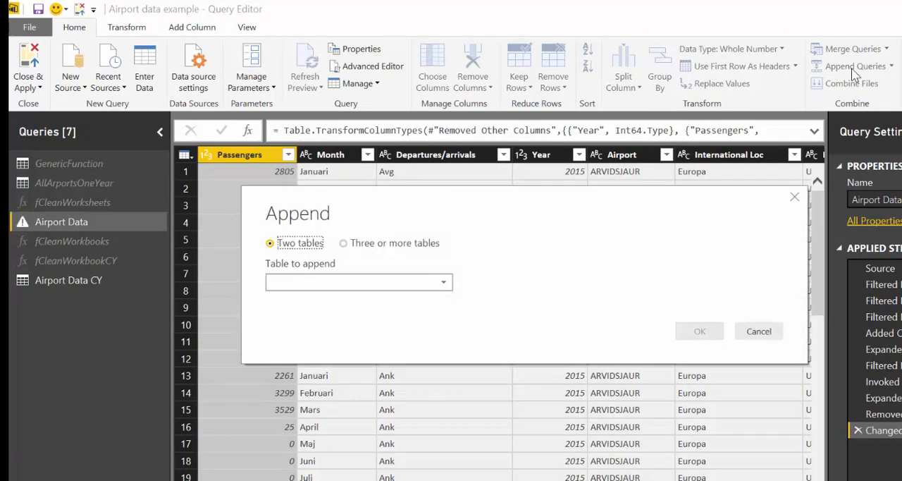
left_click(418, 285)
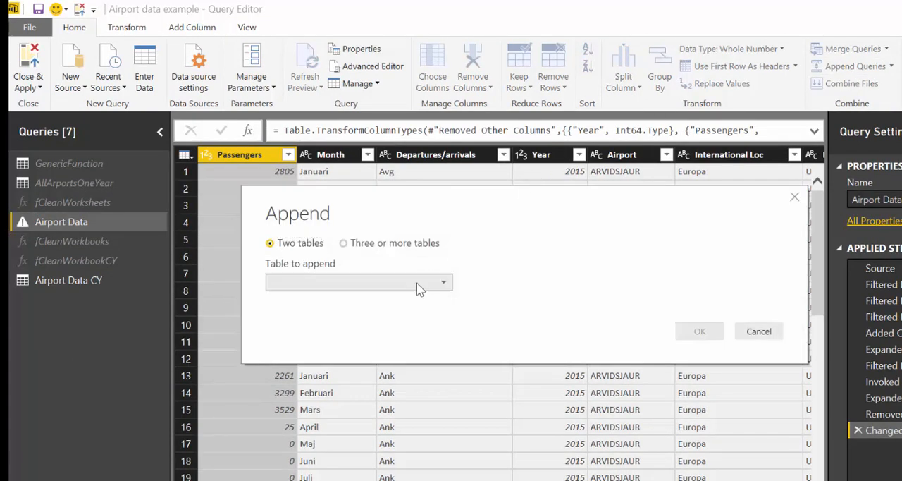
left_click(344, 349)
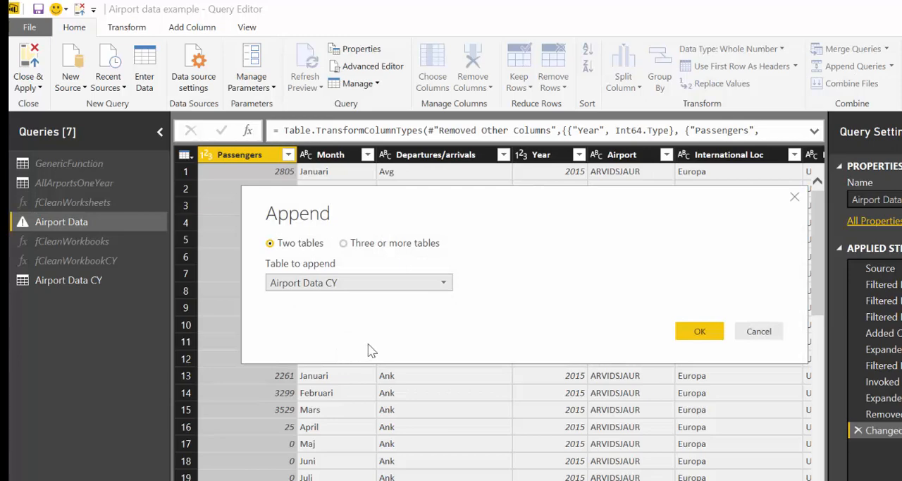
left_click(681, 337)
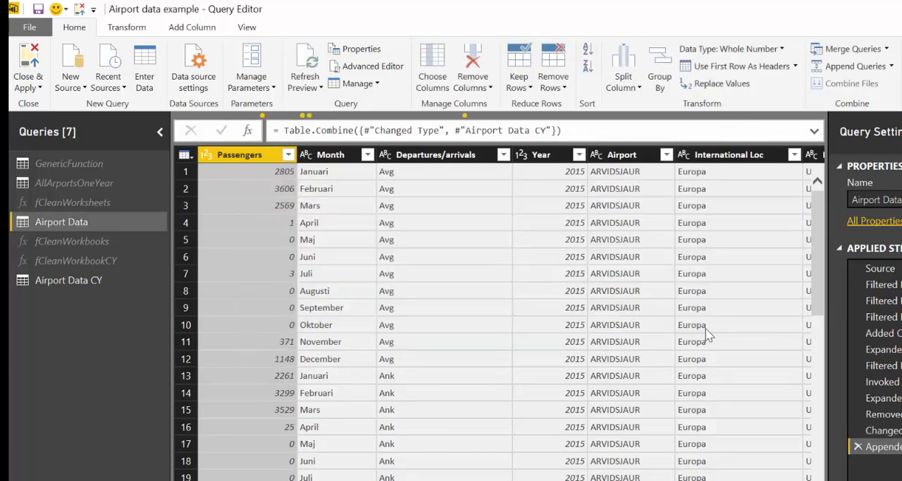
scroll(756, 428, "down", 17)
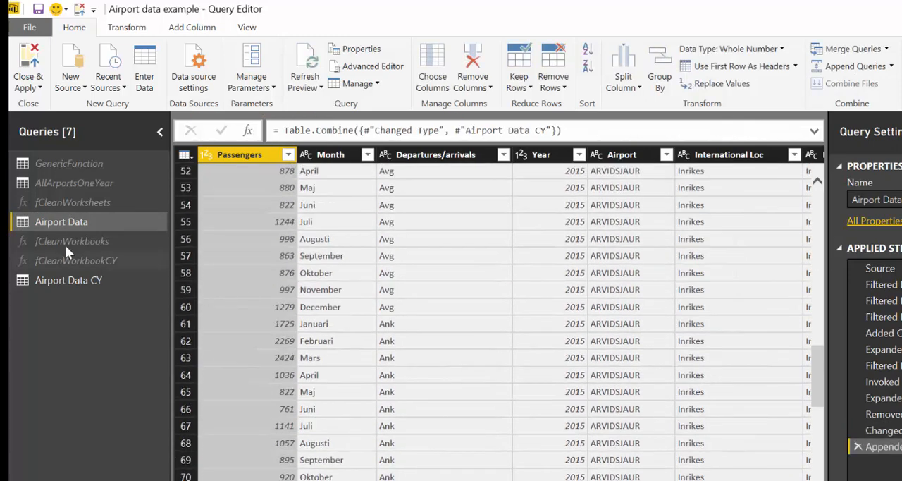
Disable loading of the Airport Data CY query into the report.
right_click(65, 281)
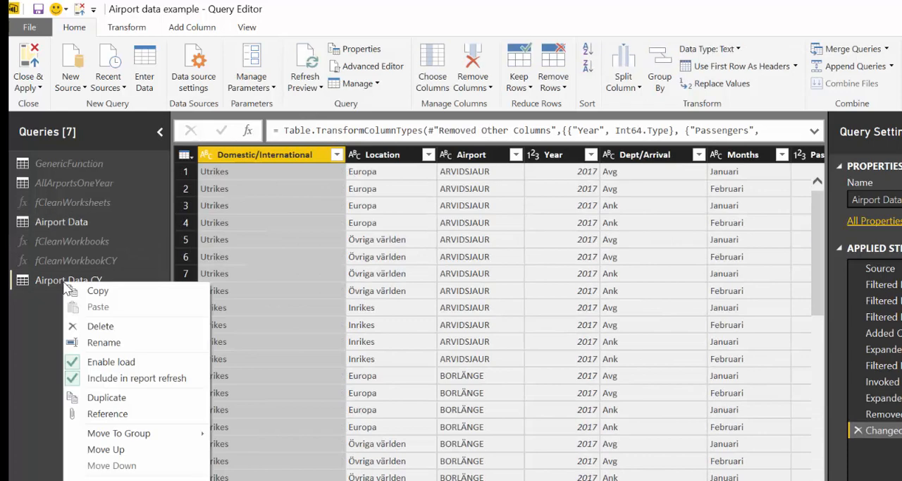
left_click(99, 363)
left_click(62, 335)
Move the Airport Data and Airport Data CY queries to the start of the query list.
left_click(57, 221)
mouse_move(51, 148)
left_mouse_down()
mouse_move(52, 158)
mouse_move(54, 150)
left_mouse_up()
left_click_drag(56, 272, 79, 178)
left_click(70, 164)
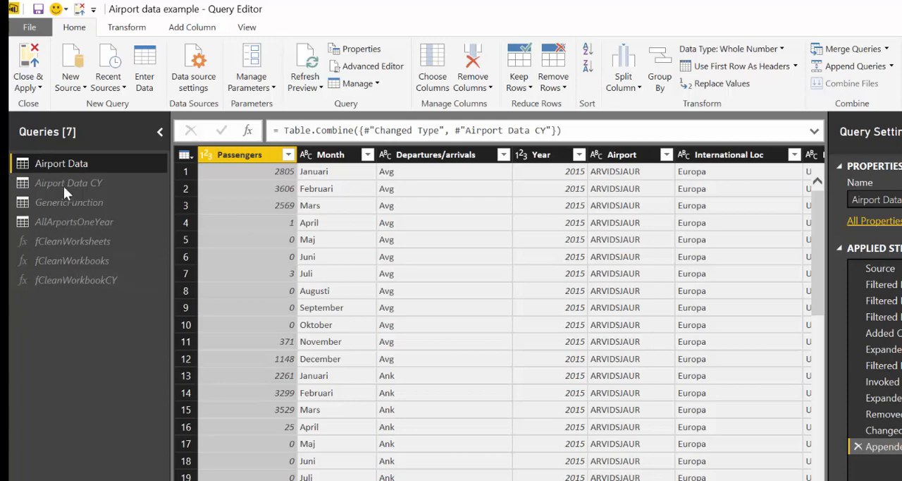
Apply the query changes and check the 2016 and 2017 passenger figures in the Passengers by Year chart.
left_click(30, 60)
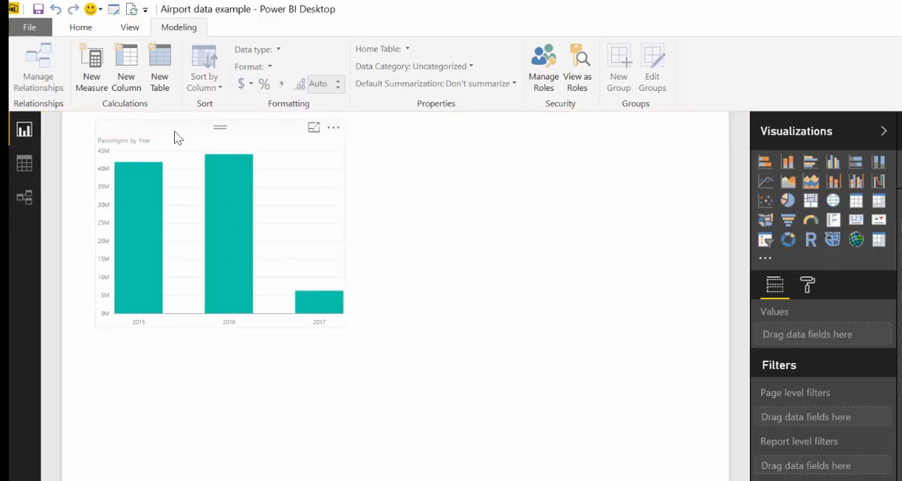
mouse_move(235, 267)
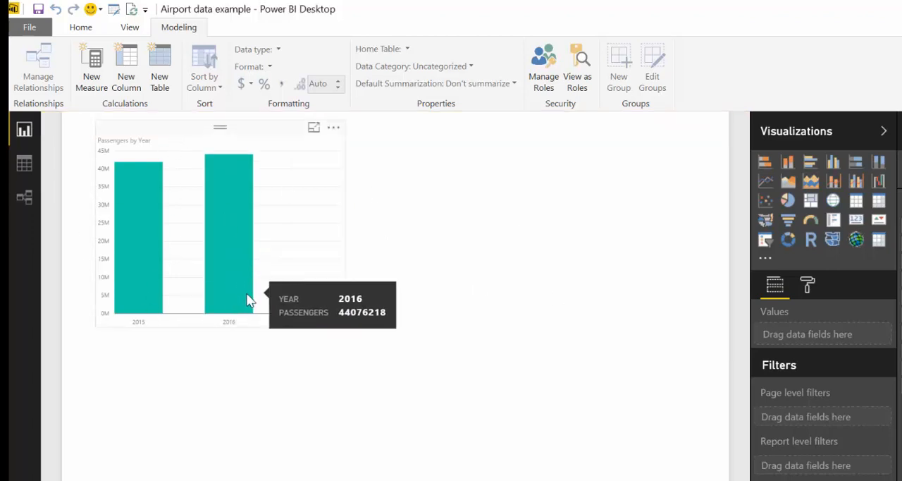
mouse_move(327, 313)
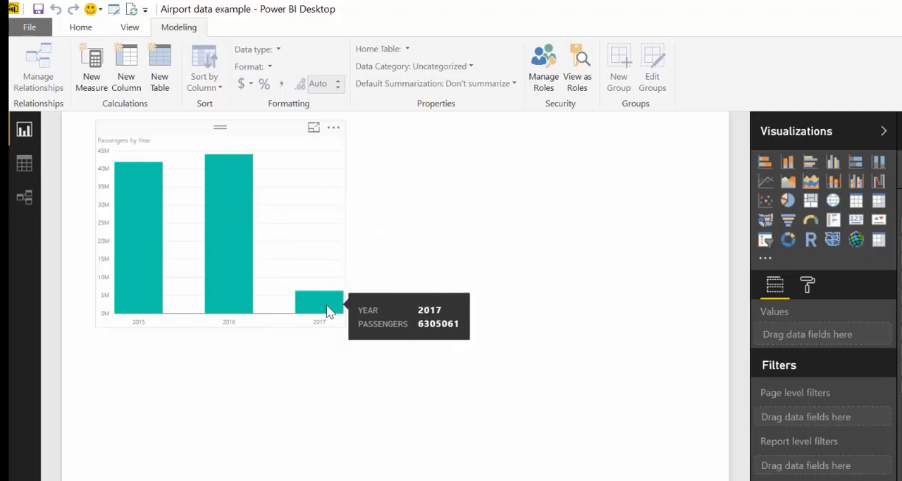
left_click(250, 138)
left_click_drag(195, 134, 176, 149)
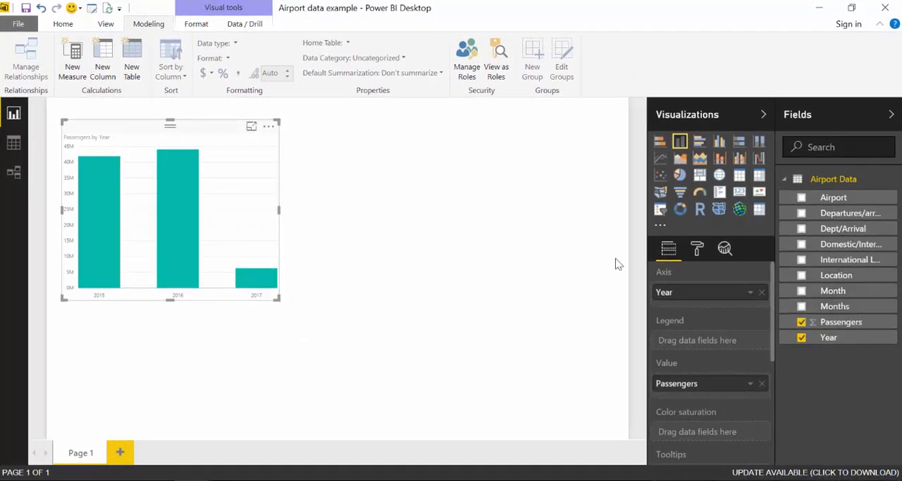
Reopen the Query Editor and check the month column's name in the AllArportsOneYear query.
left_click(92, 8)
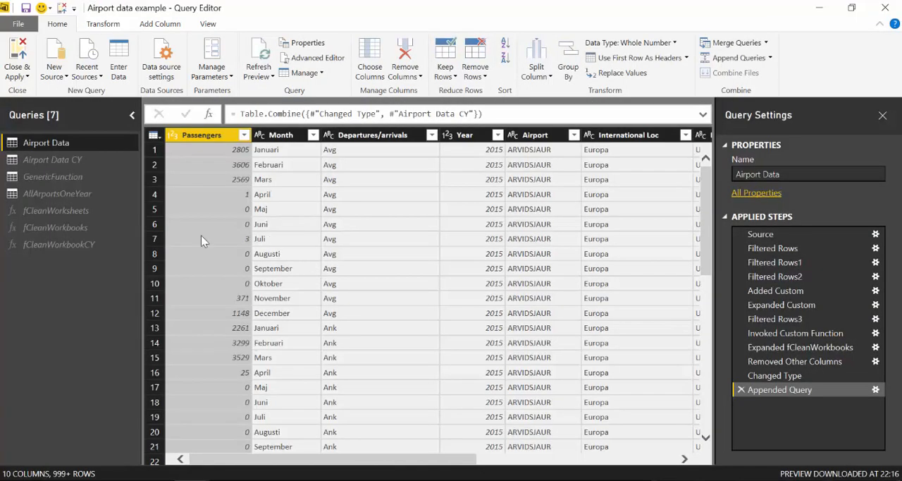
left_click(68, 242)
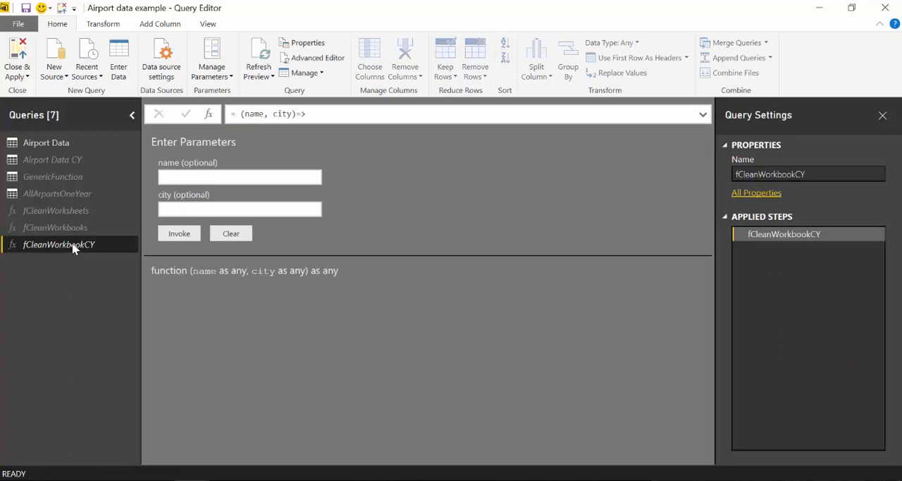
left_click(56, 194)
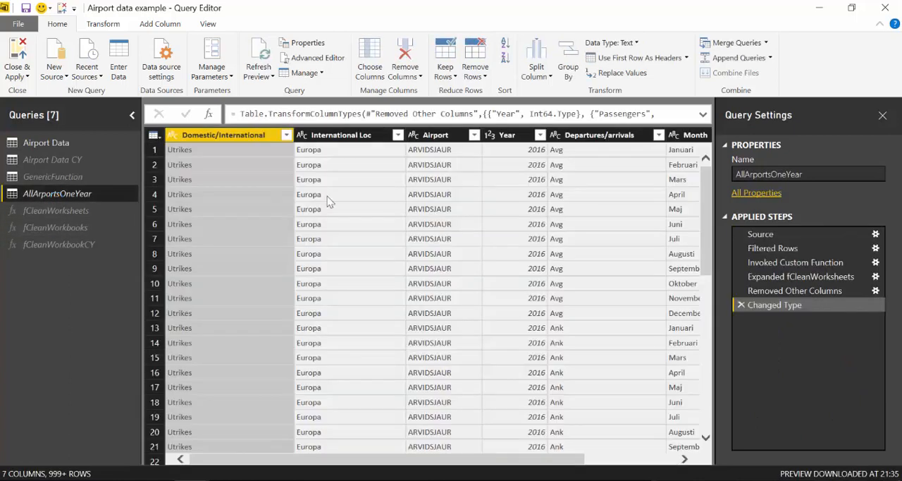
left_click(672, 137)
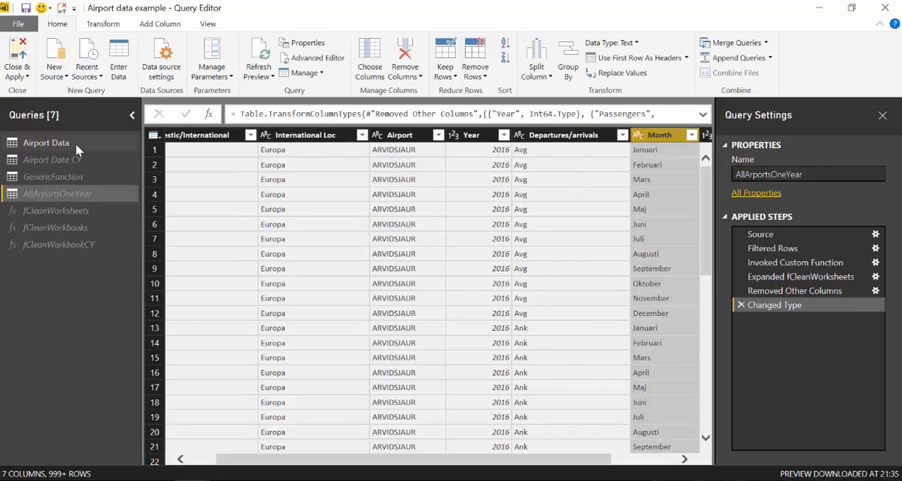
Rename the Months column of Airport Data CY to Month and apply the query changes.
left_click(57, 160)
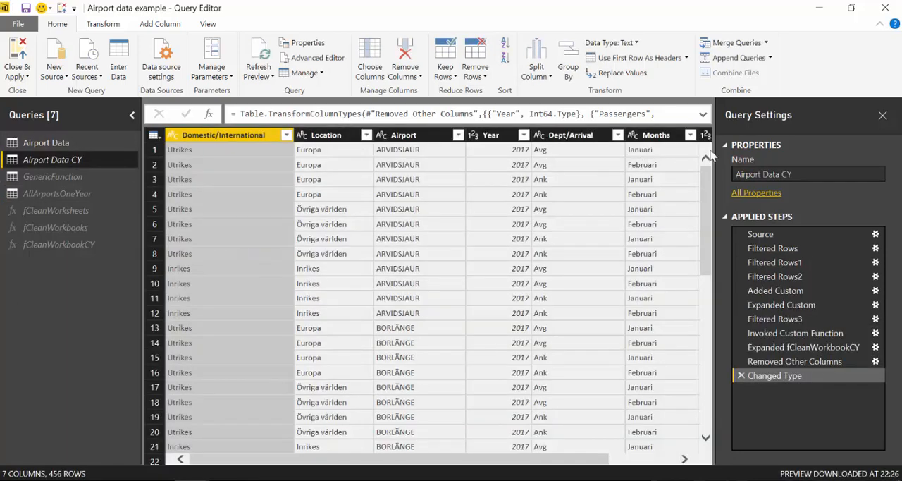
left_click(672, 137)
double_click(671, 137)
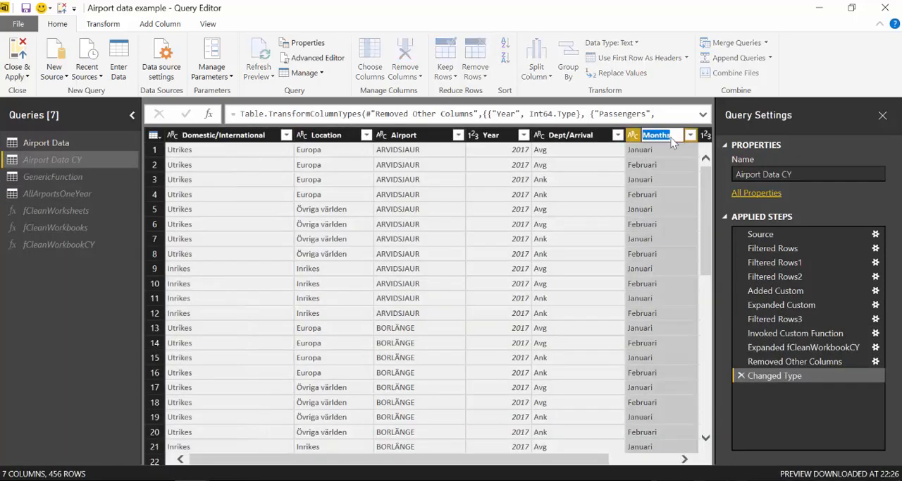
key("Return")
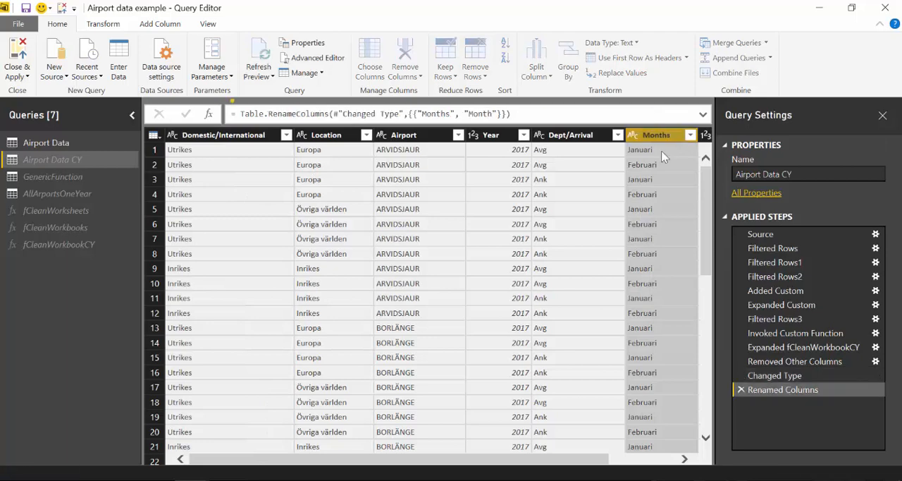
left_click(19, 52)
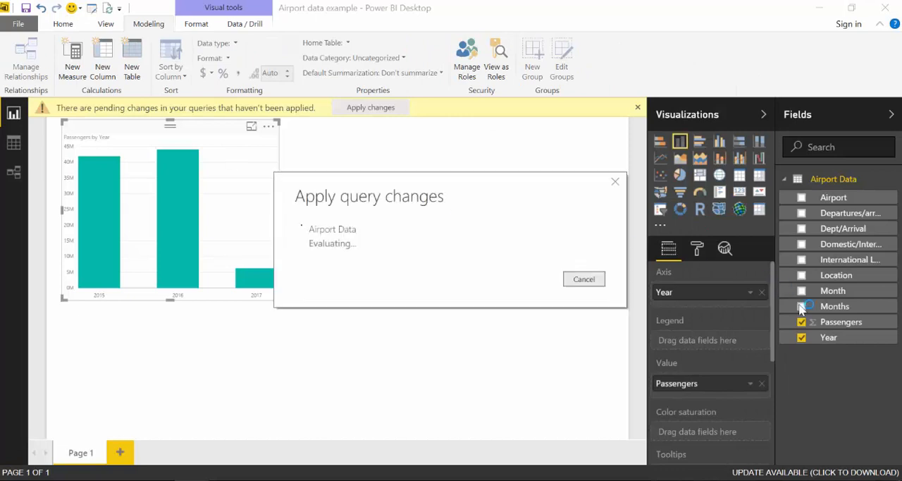
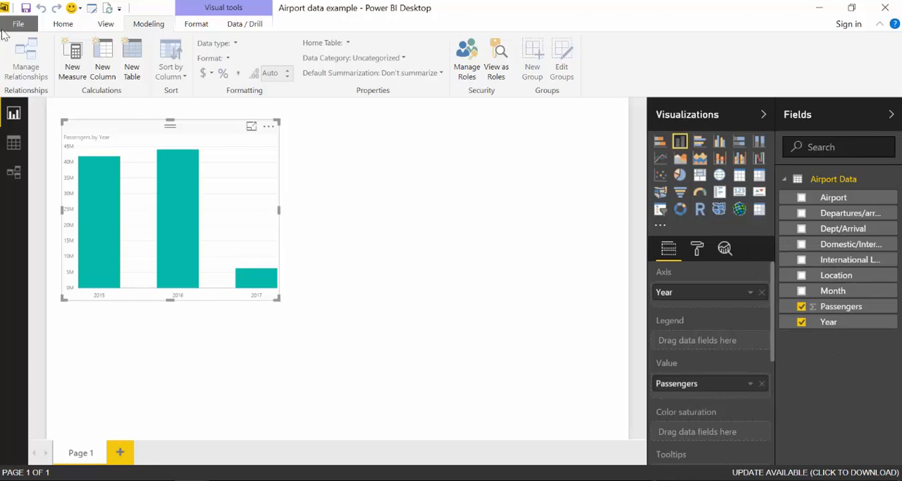
Save the report, reopen the Query Editor and add a blank query.
left_click(26, 8)
left_click(94, 10)
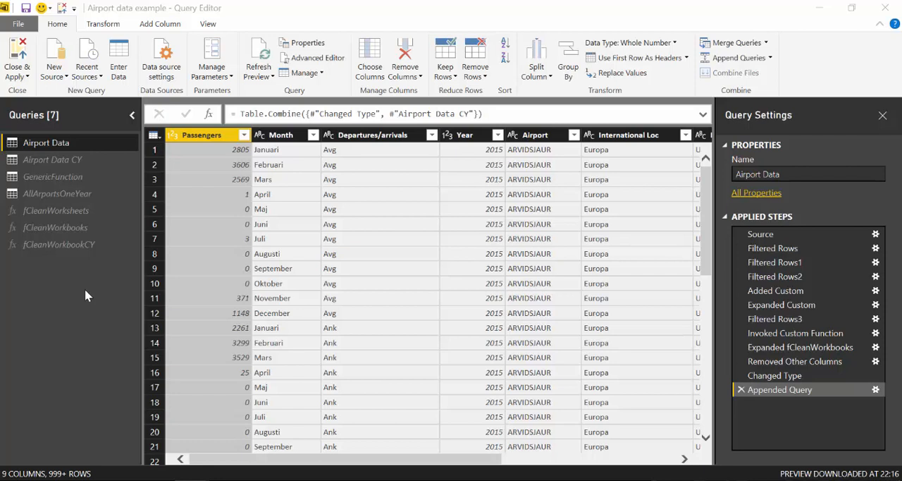
left_click(53, 77)
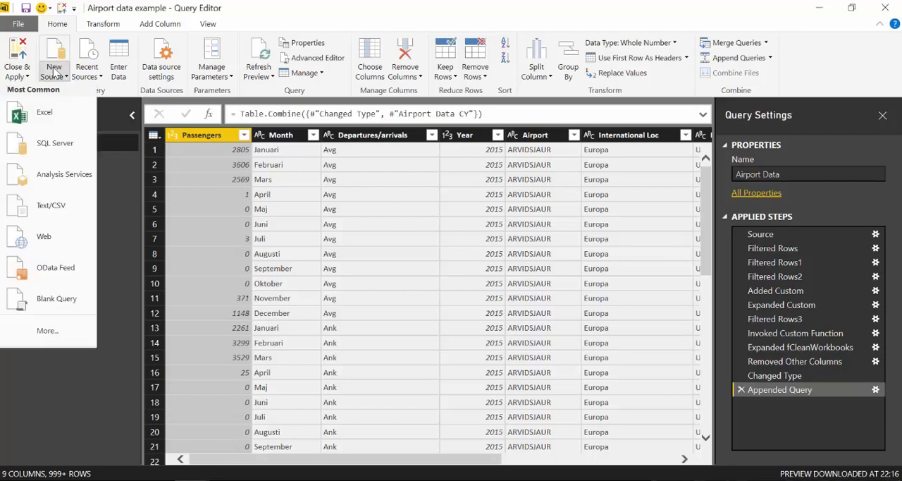
left_click(40, 304)
Replace the blank query's entire code with the copied date-table script that starts from List.Dates.
left_click(317, 58)
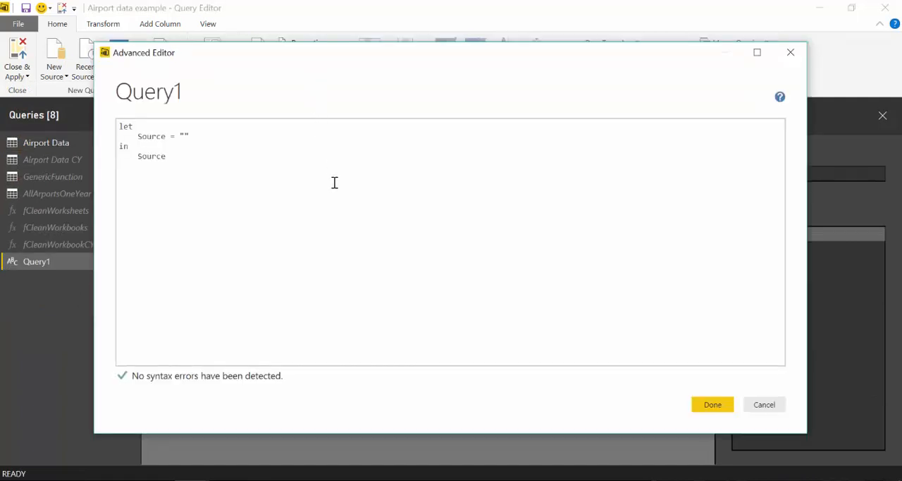
left_click_drag(191, 161, 110, 134)
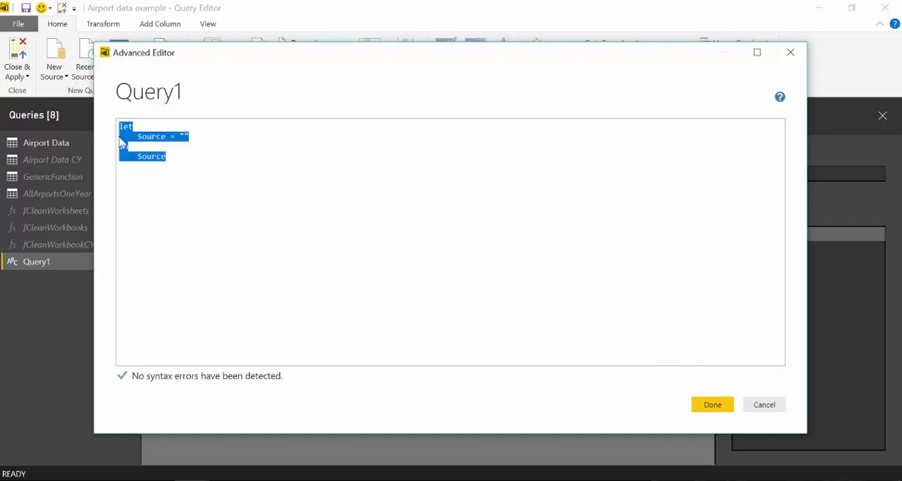
key("ctrl+v")
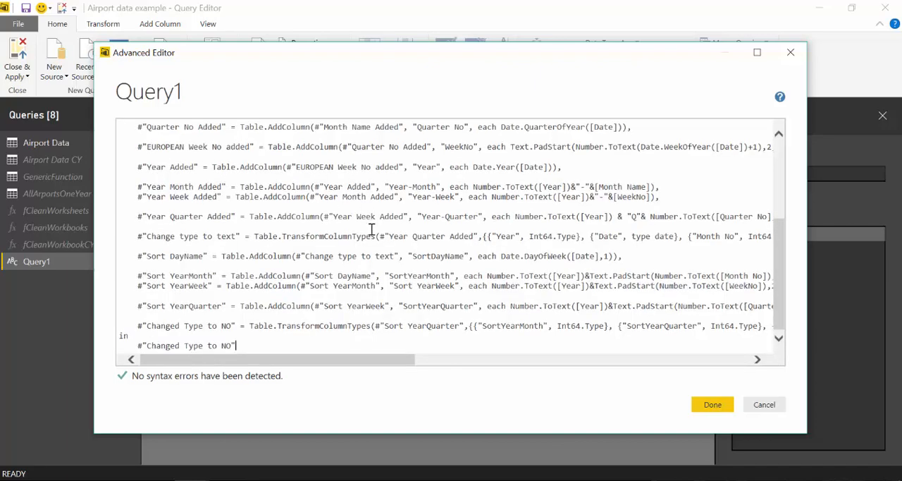
scroll(366, 219, "up", 5)
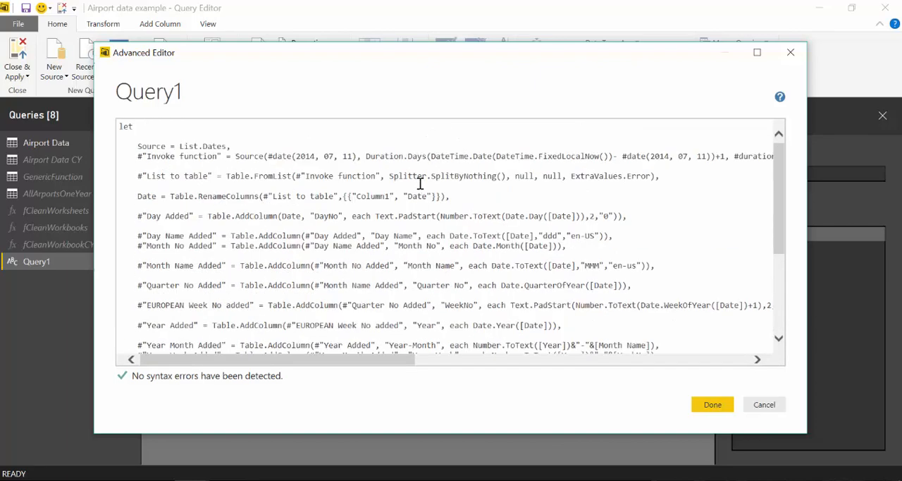
left_click(712, 404)
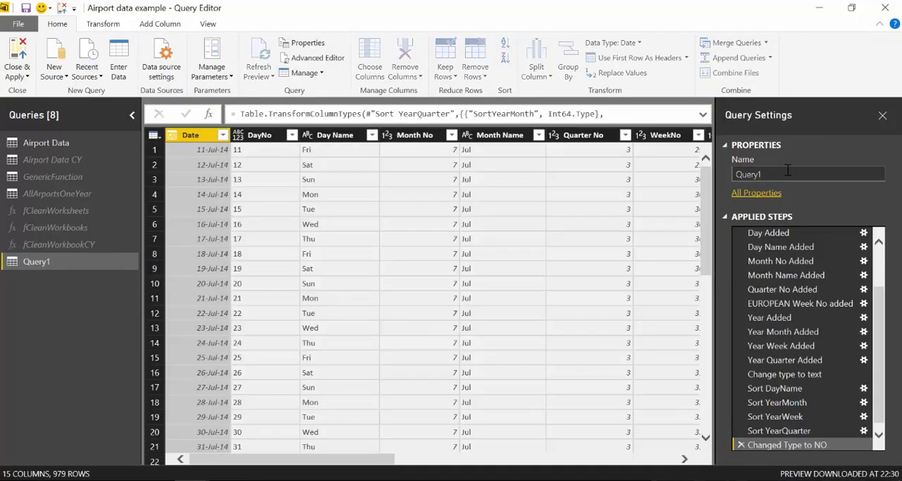
Rename the new date-table query as Calendar.
left_click(747, 174)
type("Calendar")
key("Return")
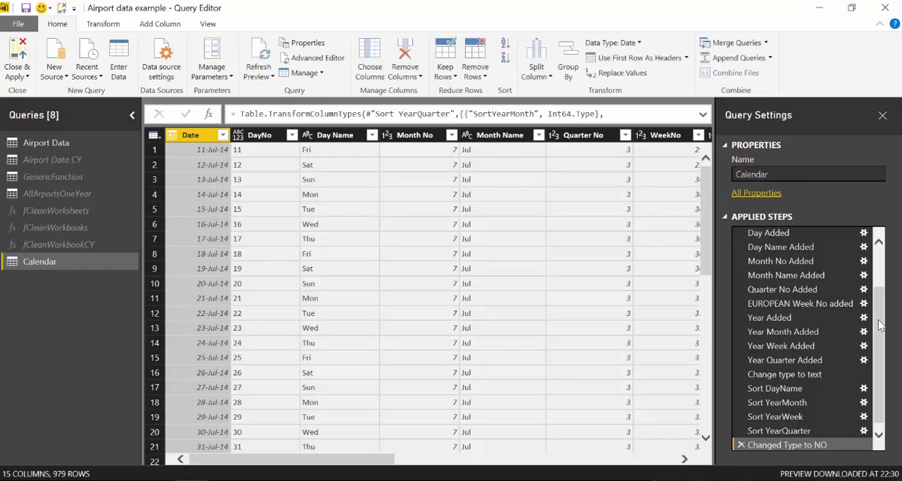
Set the start date in the Calendar query's Invoke function step to #date(2015, 01, 01).
scroll(880, 324, "up", 2)
left_click(798, 234)
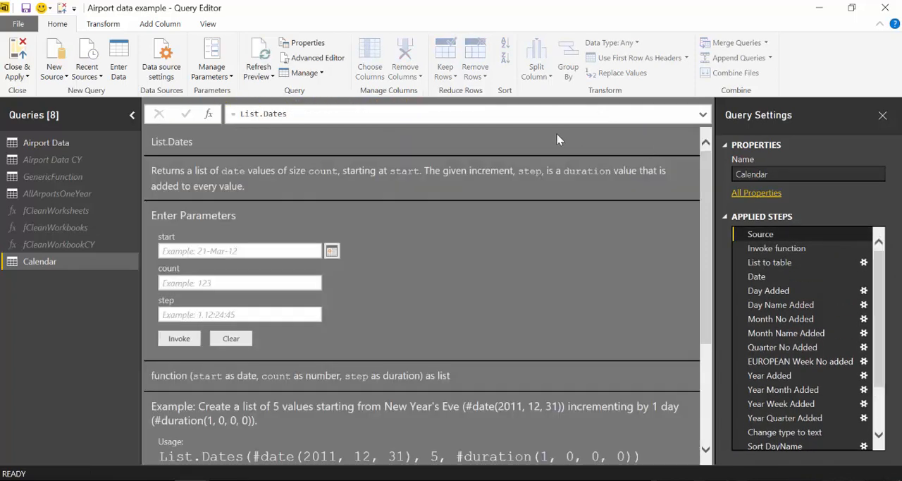
left_click(802, 250)
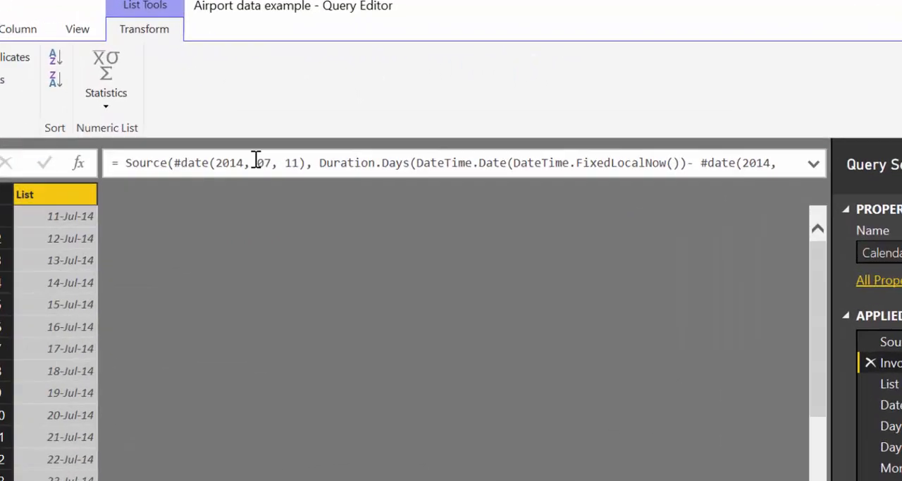
double_click(322, 122)
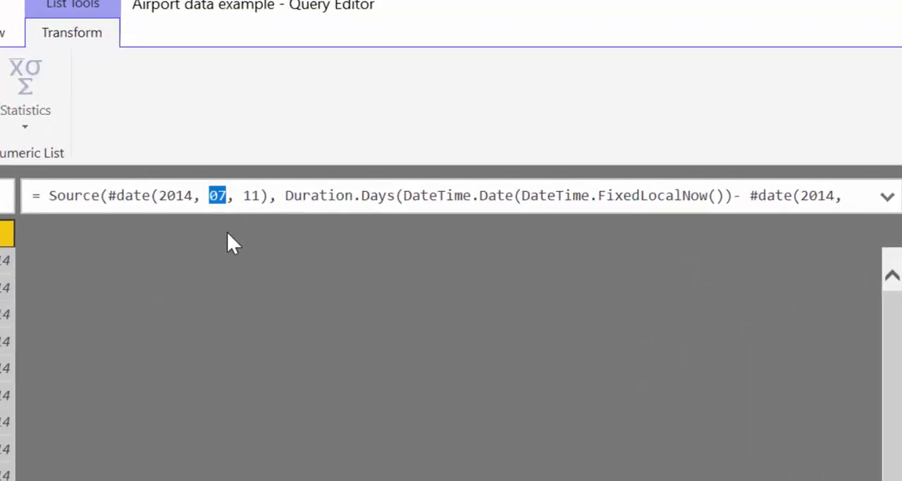
key("Left")
key("Left")
key("Left")
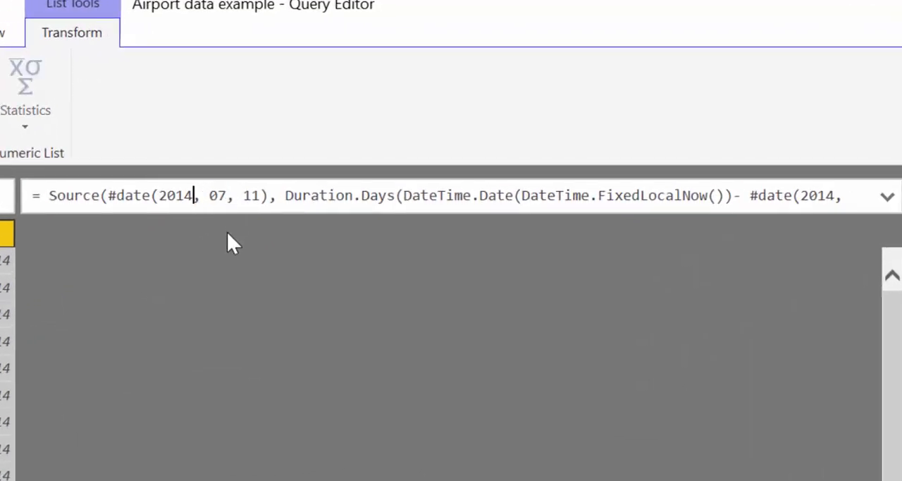
key("BackSpace")
type("5")
key("Right")
key("Right")
key("Right")
key("Right")
key("BackSpace")
type("1")
key("Right")
key("Right")
key("Right")
key("BackSpace")
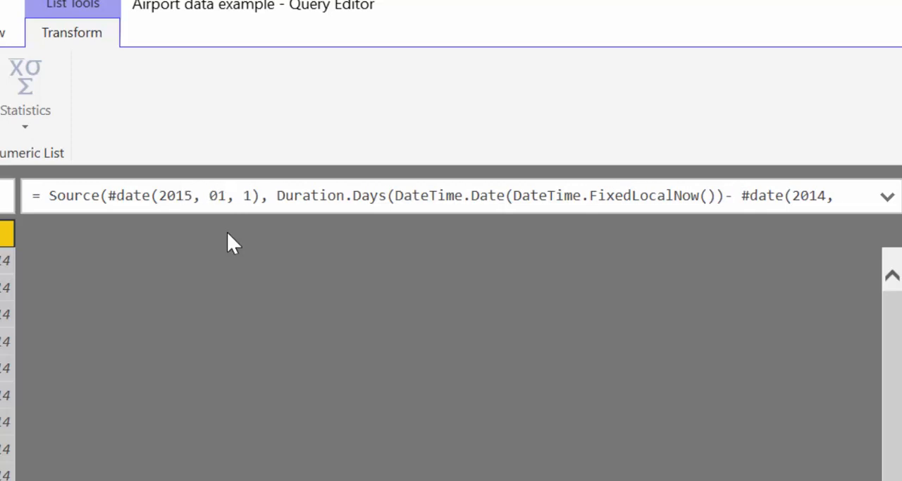
type("0")
Change the date subtracted in the Duration.Days expression of the same formula to #date(2015, 01, 01).
left_click(887, 197)
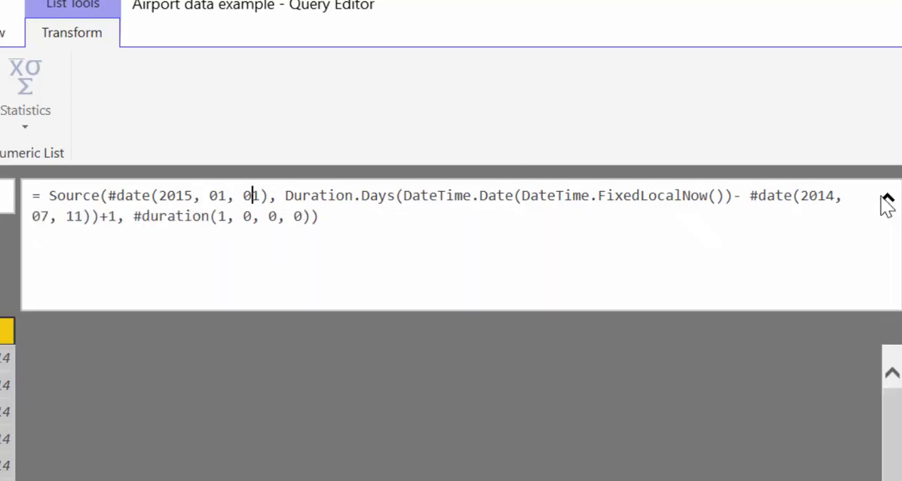
key("BackSpace")
type("5")
key("End")
left_click(41, 217)
key("Delete")
type("1")
key("Right")
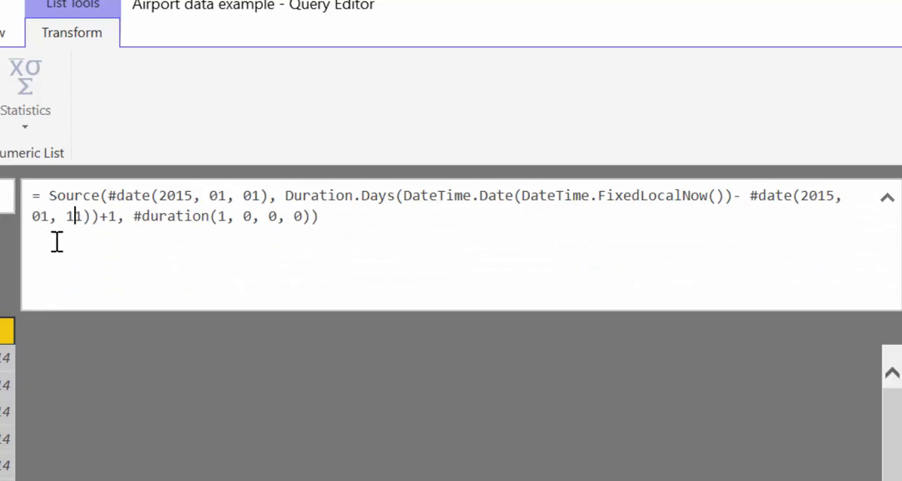
key("BackSpace")
type("0")
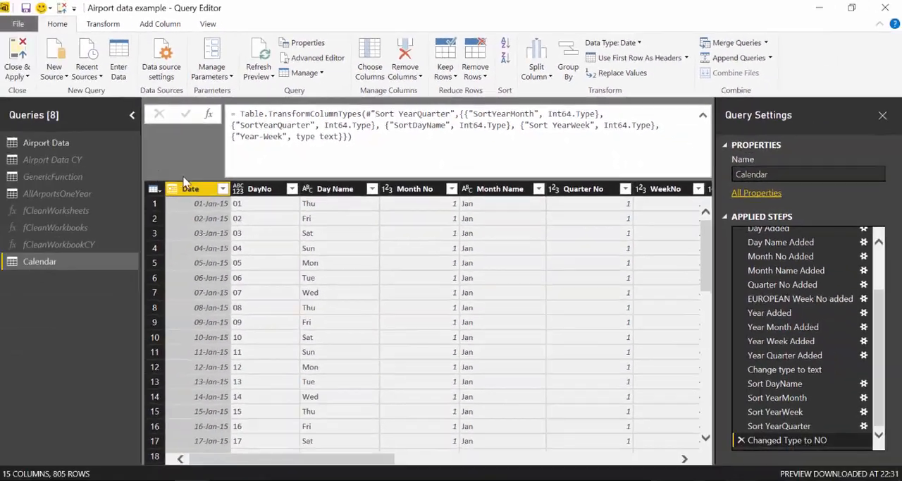
Start a custom column named Date in the Airport Data query and insert the Year column into its formula.
left_click(42, 145)
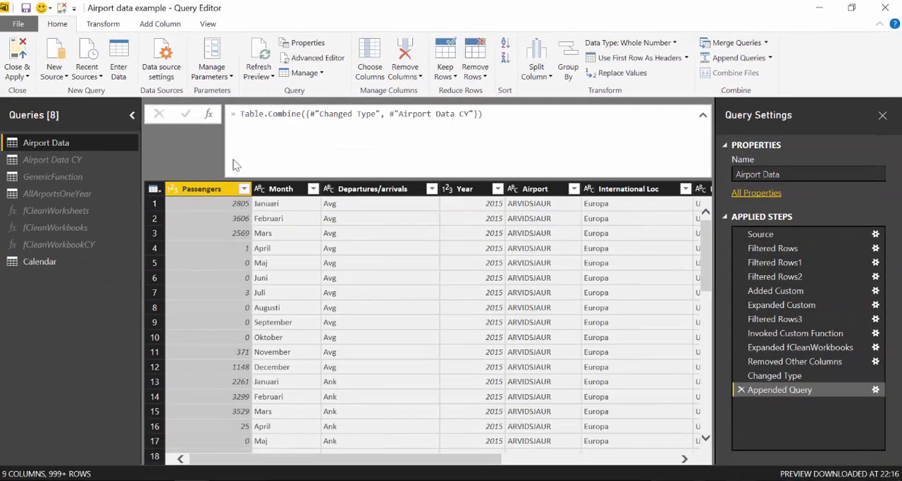
left_click(169, 25)
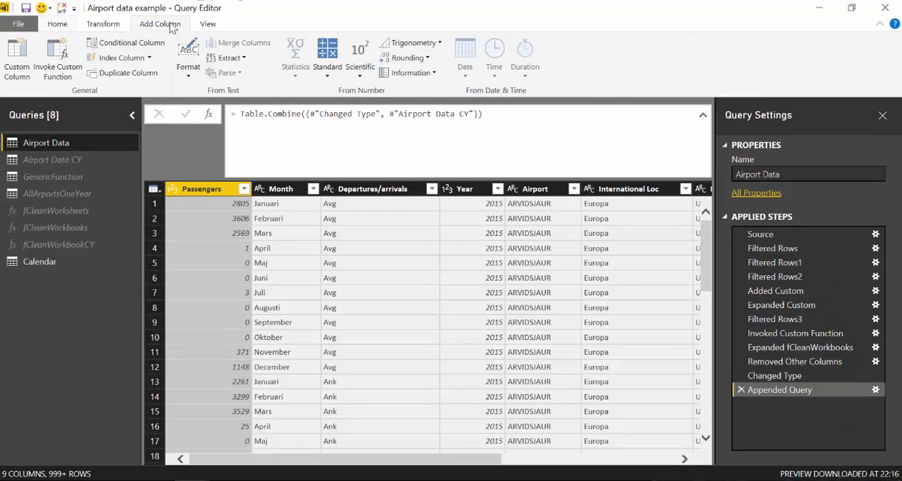
left_click(24, 58)
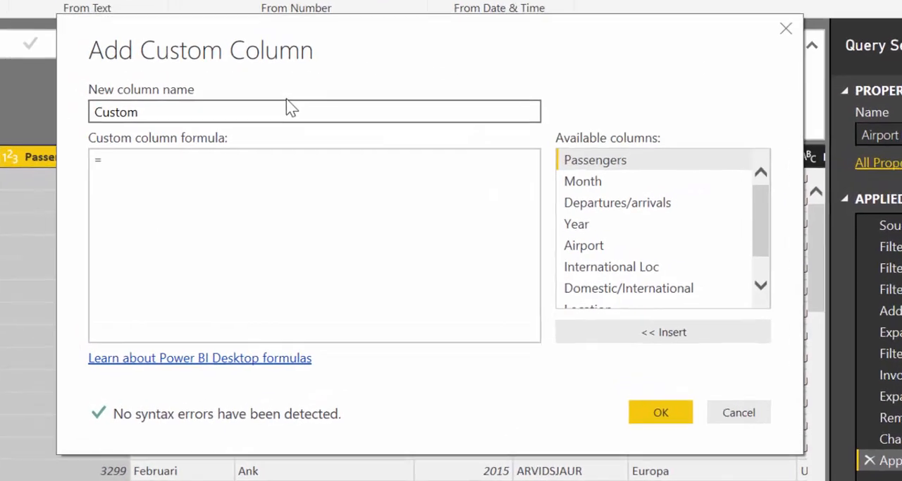
type("Date")
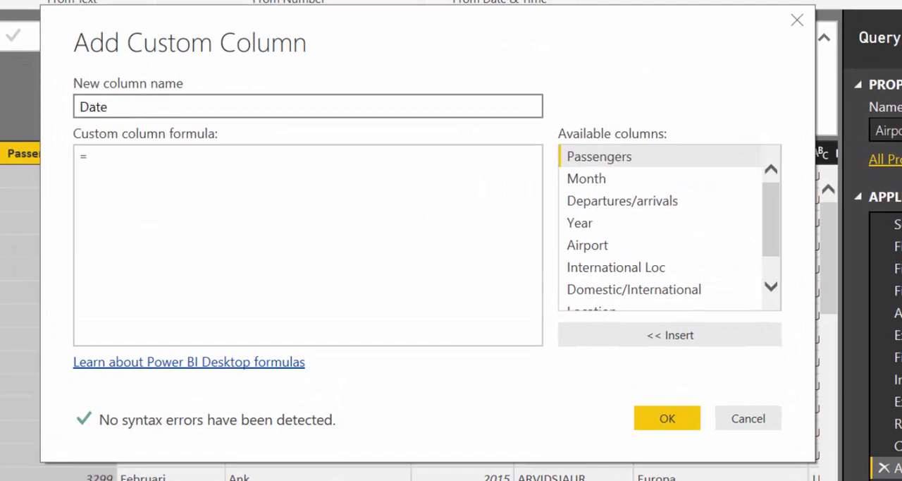
left_click(164, 167)
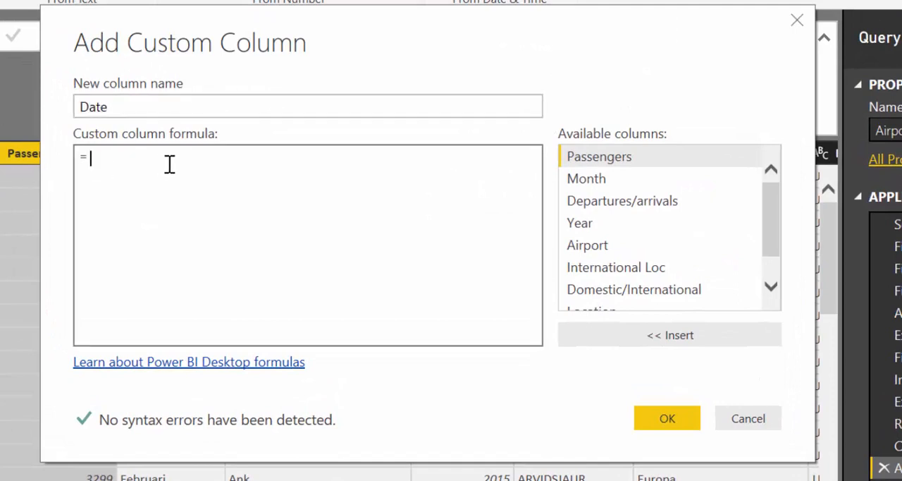
double_click(607, 223)
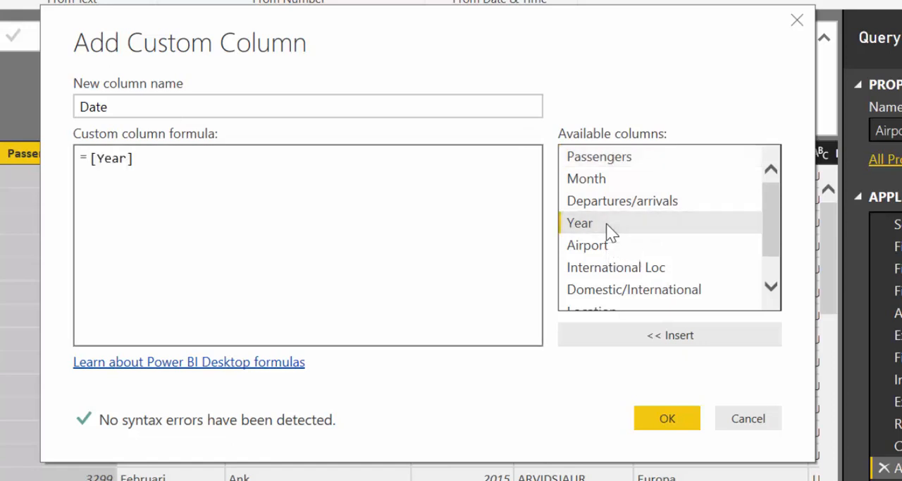
Wrap the Year reference in Number.ToText so the formula reads Number.ToText([Year]).
left_click(93, 161)
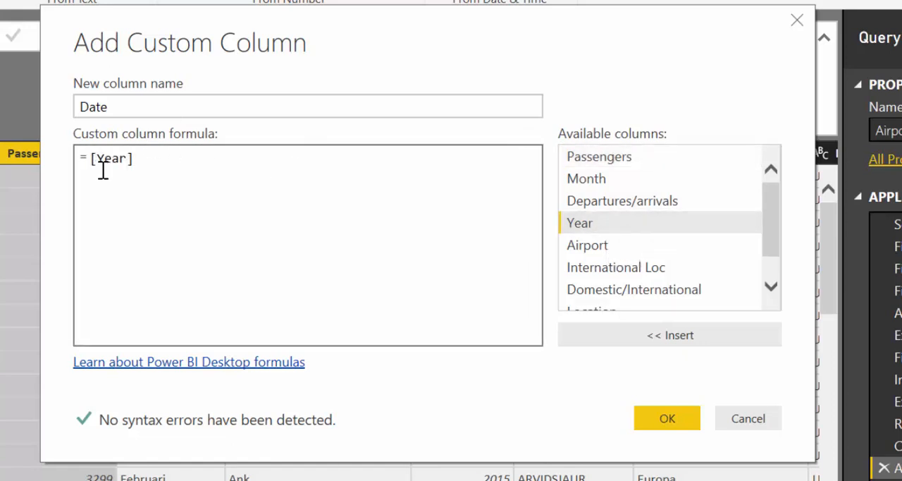
type("Nu")
type("mber")
type(".To")
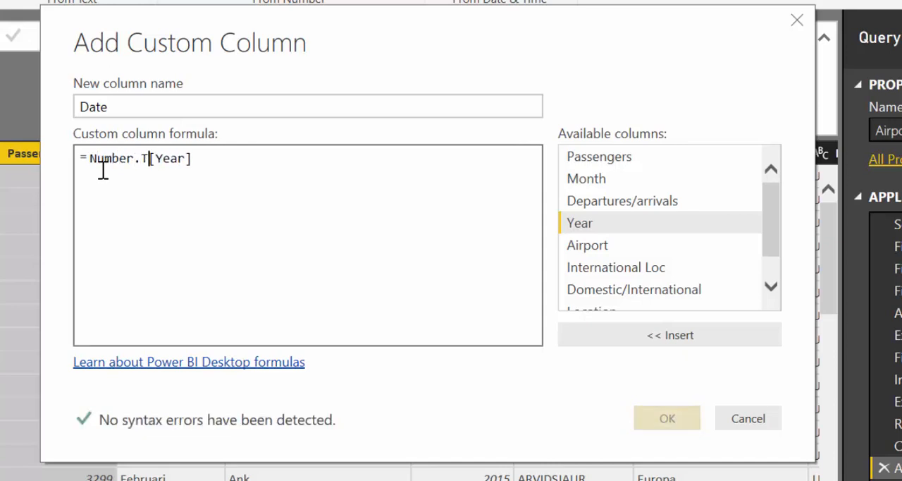
type("Text/")
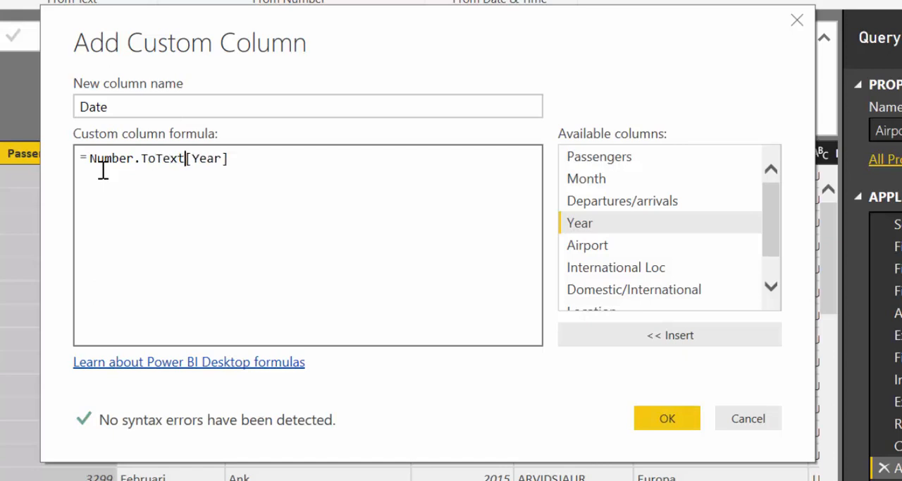
key("BackSpace")
type("(")
key("Right")
key("Right")
key("Right")
key("Right")
key("Right")
key("Right")
type(")")
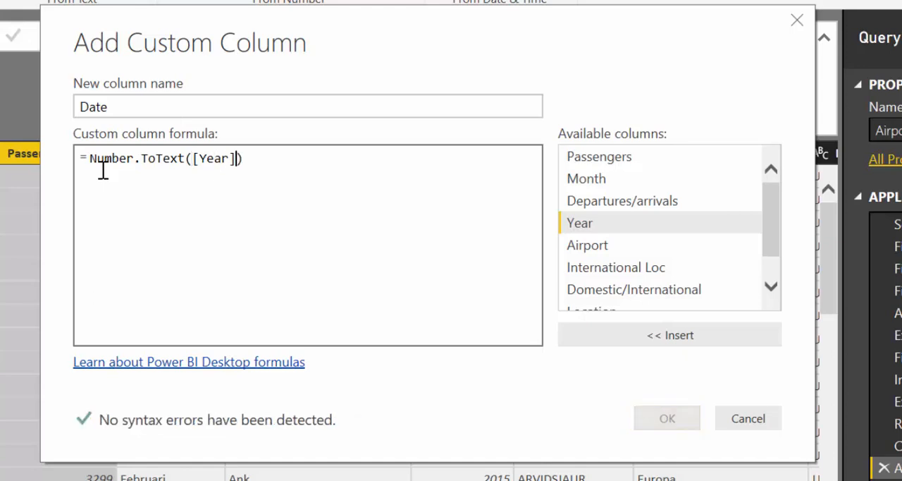
type("&")
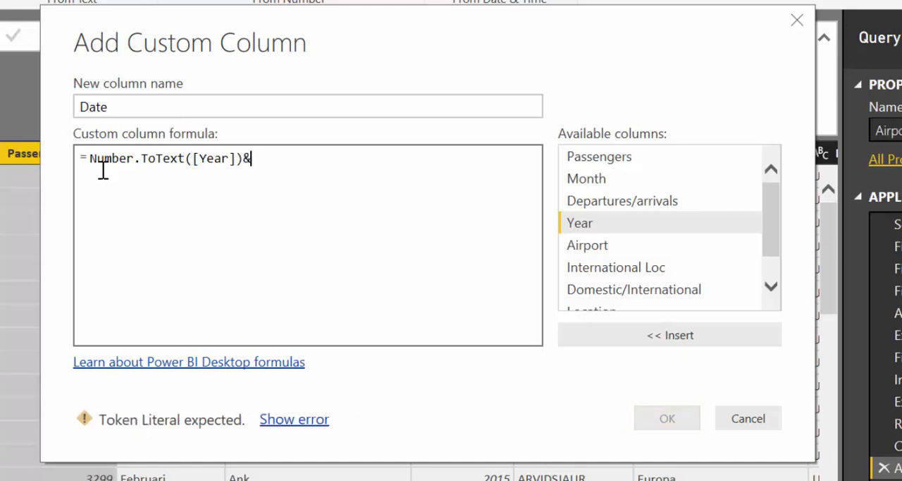
type("\"\"")
Append &"-" to the Date column formula as the separator after the year.
key("BackSpace")
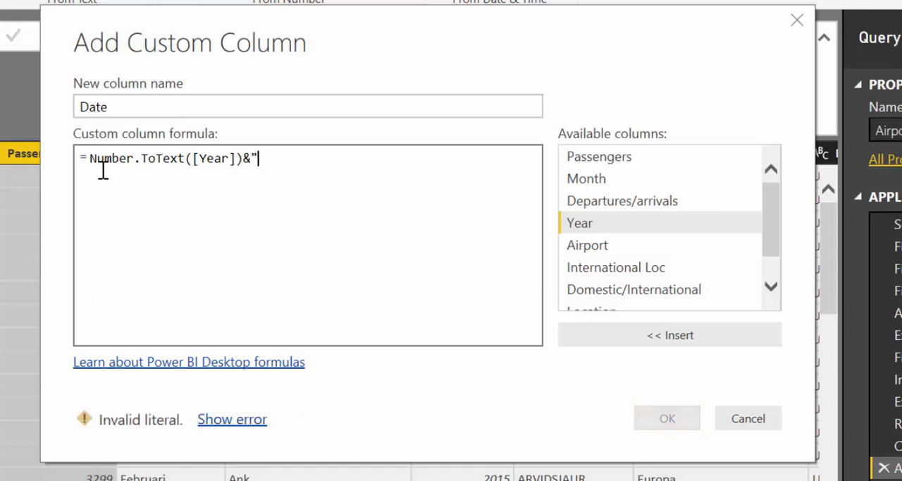
type("\"")
key("Left")
type("-")
key("Right")
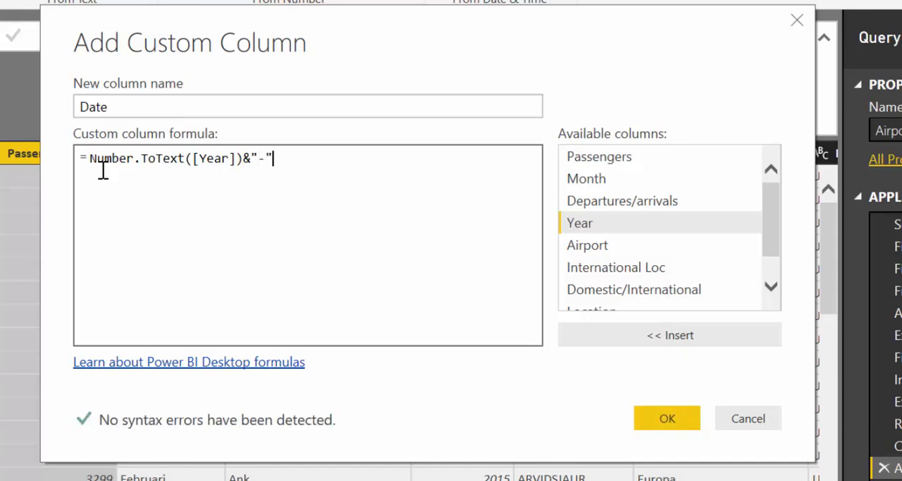
Complete the Date formula with [Month]&"-01" directly after the separator and create the column.
double_click(630, 180)
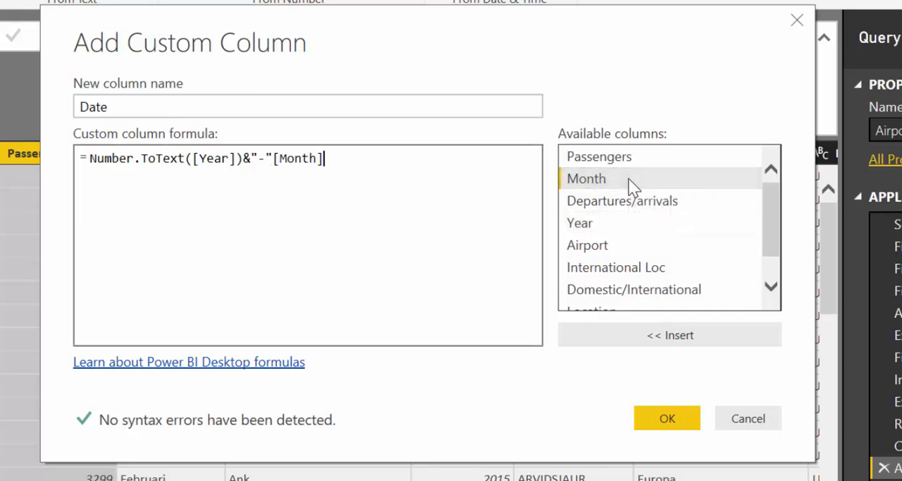
type("&")
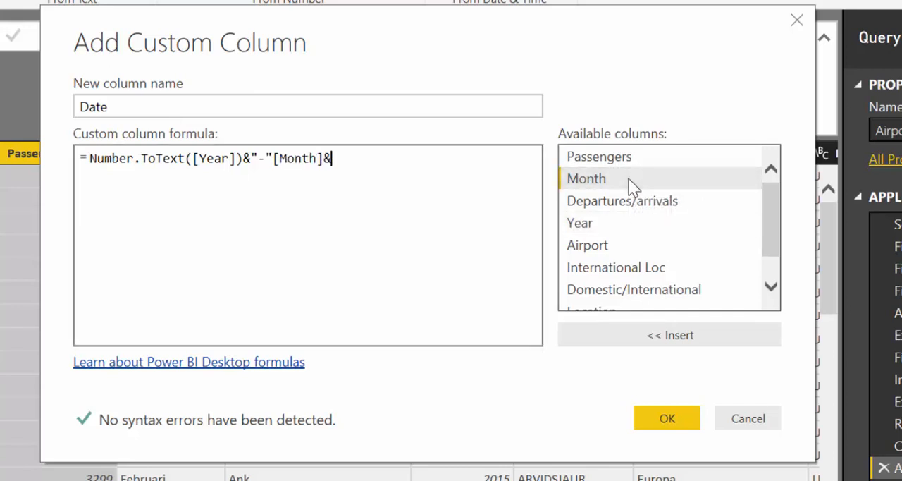
type("\"-01\"")
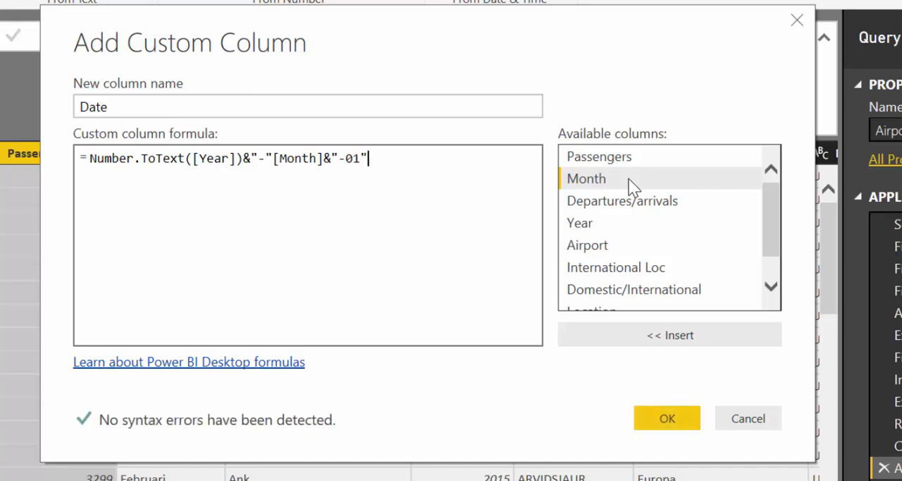
left_click(667, 419)
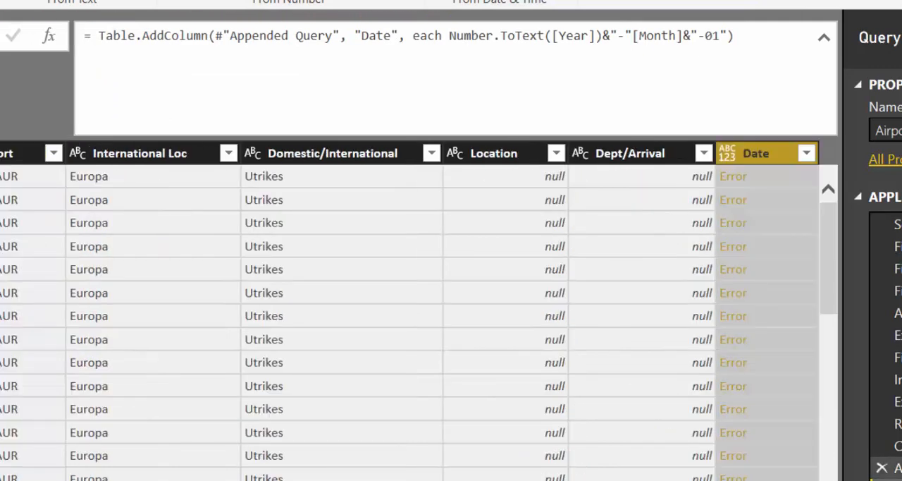
Examine the Year and Month columns that feed the Date column in Airport Data.
scroll(412, 310, "left", 4)
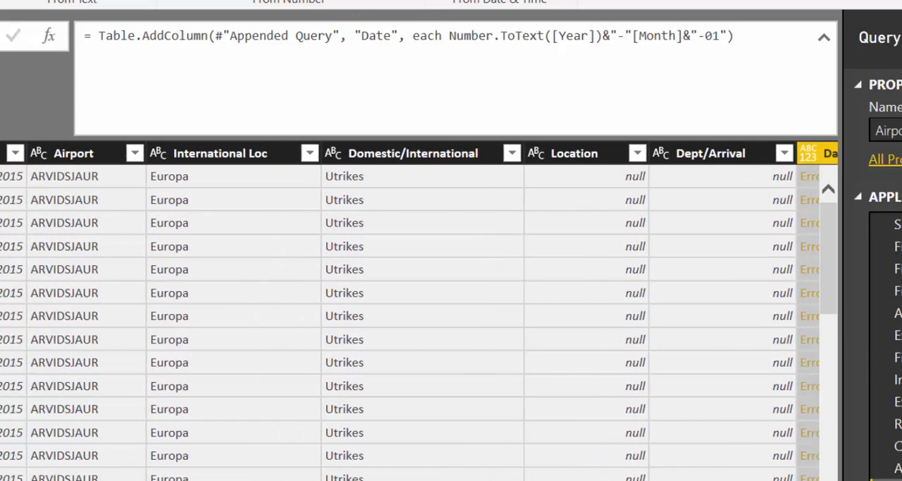
scroll(413, 310, "left", 2)
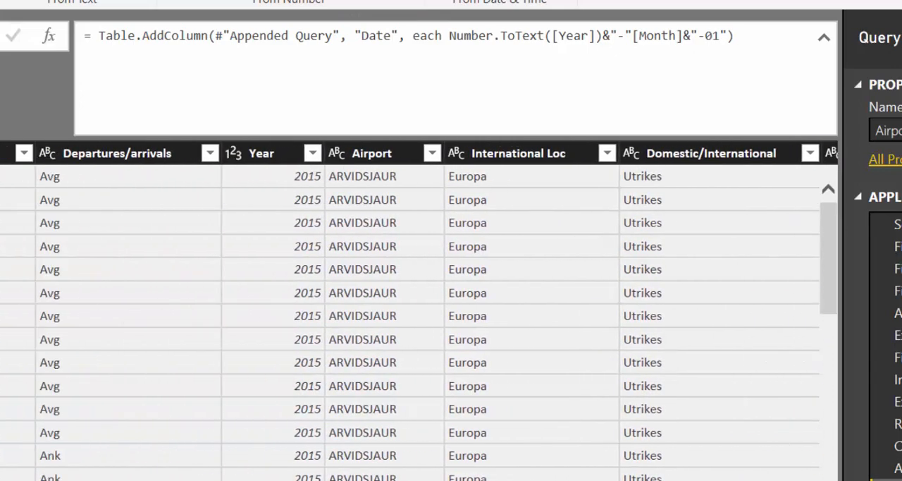
scroll(413, 310, "left", 2)
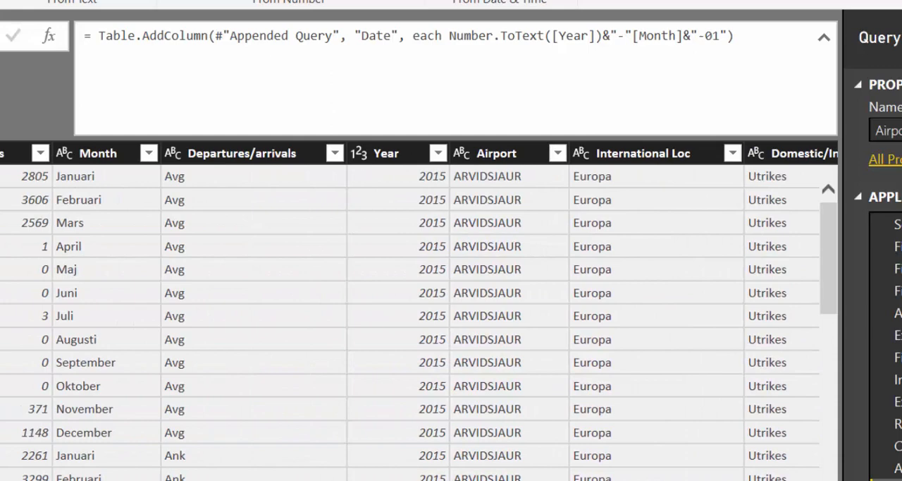
Examine the error details for the first row of the Date column, then discard that inspection step.
scroll(412, 310, "left", 1)
scroll(413, 310, "right", 9)
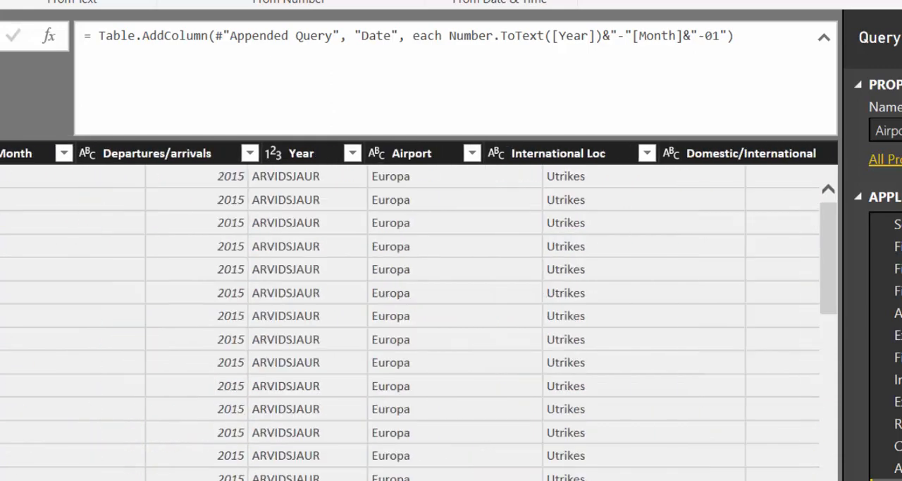
left_click(732, 178)
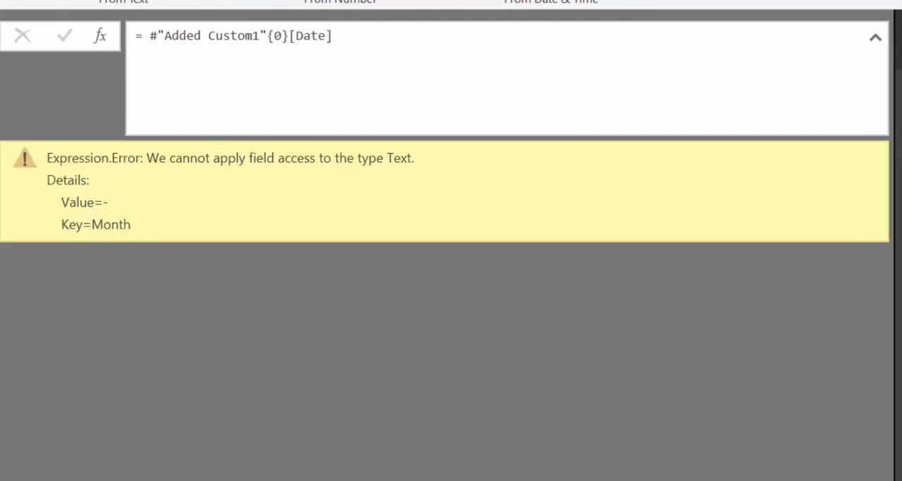
key("Delete")
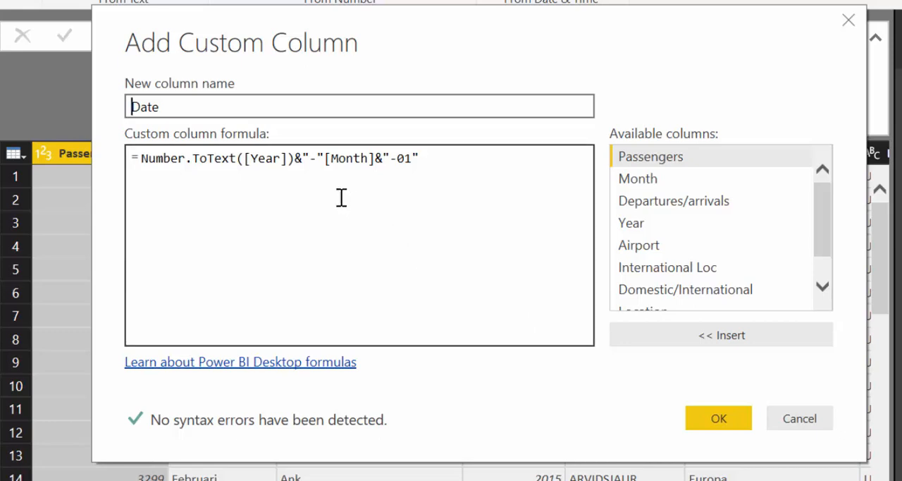
Insert the missing & between "-" and [Month] in the Date column formula and apply it.
left_click(328, 162)
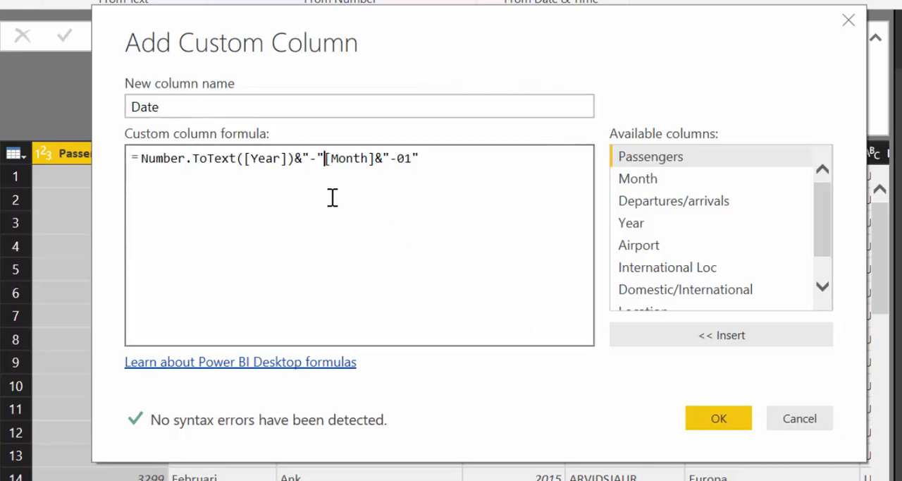
type("&")
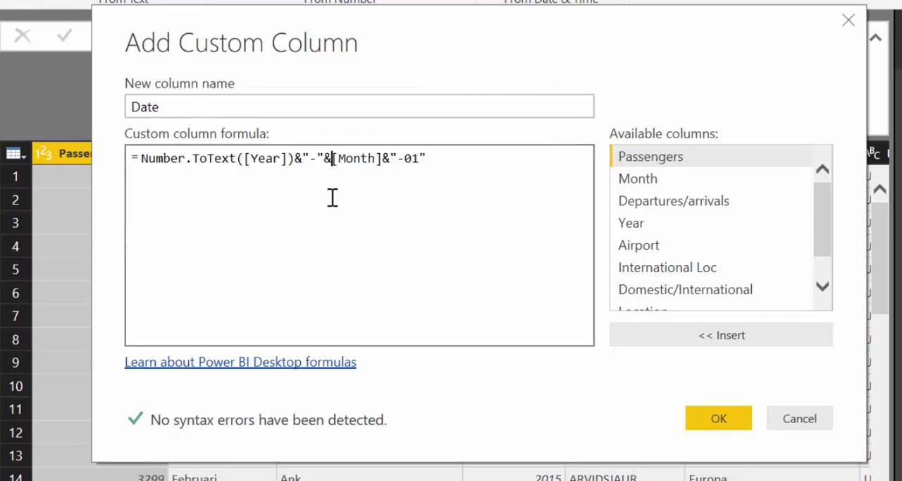
left_click(717, 419)
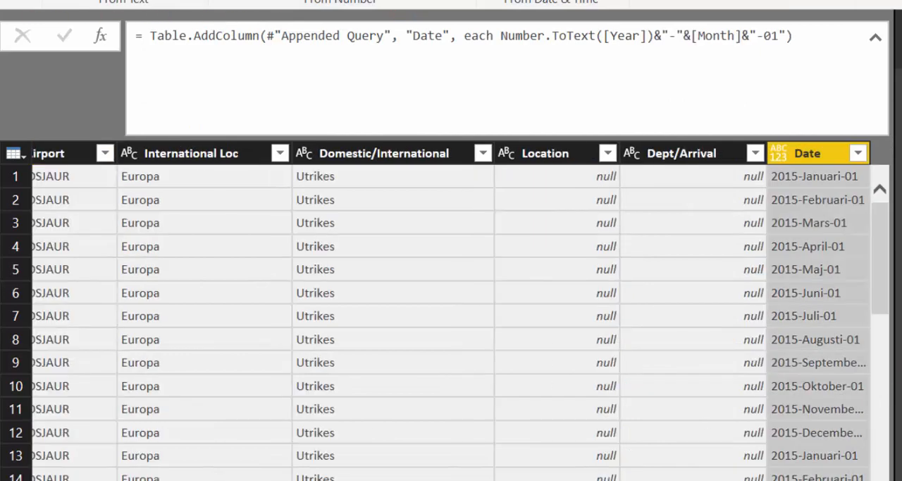
Try to convert the Date column directly to the Date data type, then remove that type change.
left_click(780, 154)
left_click(826, 288)
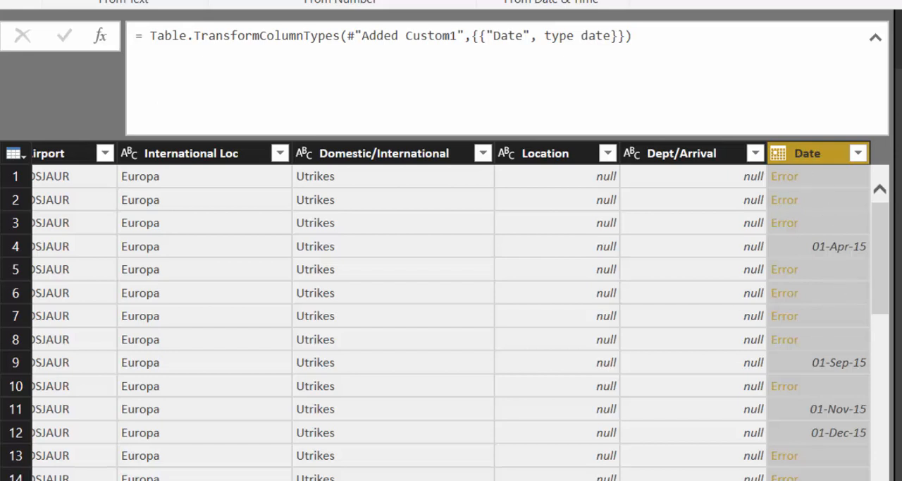
left_click(900, 282)
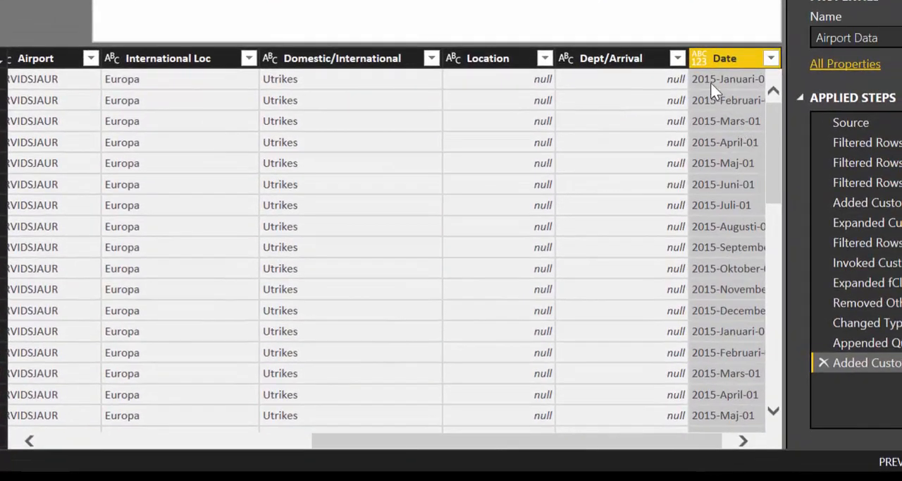
Start a locale-based type change on the Date column with Date as the data type.
right_click(700, 55)
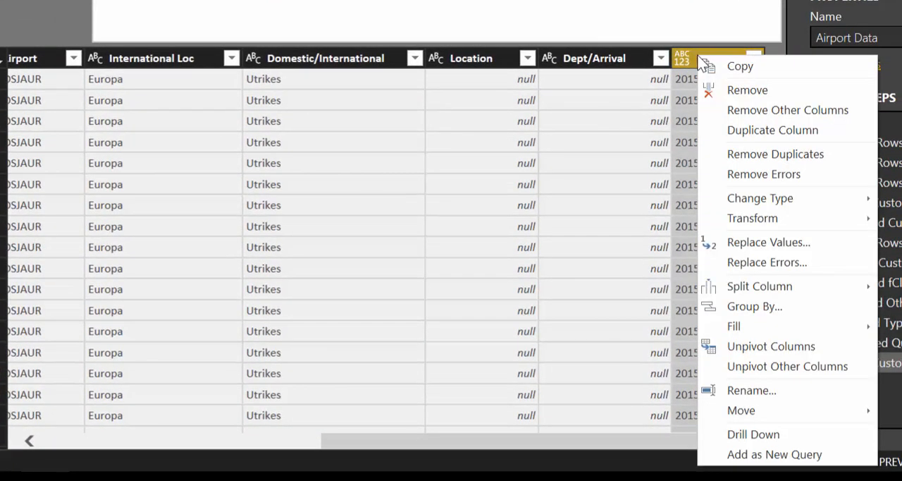
mouse_move(784, 207)
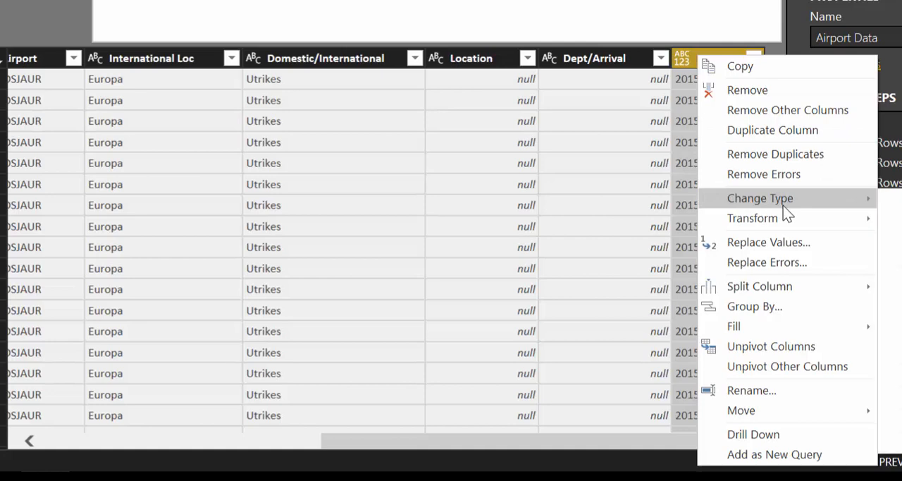
left_click(891, 443)
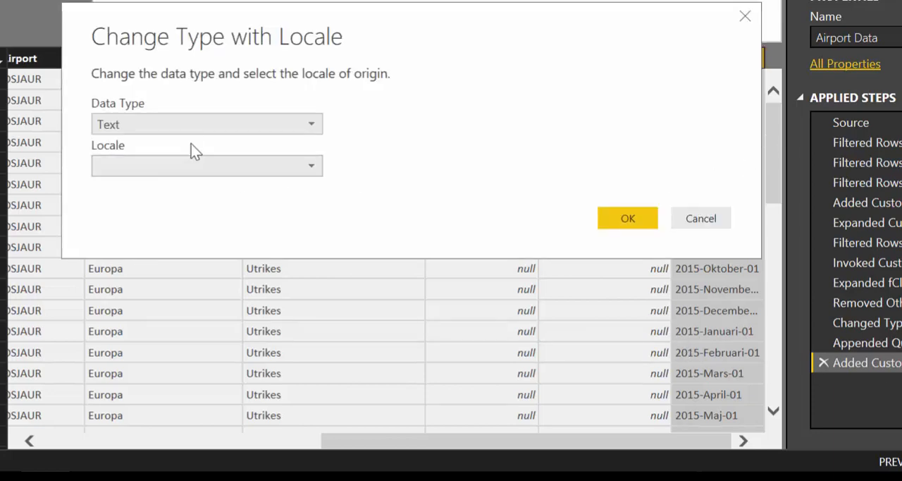
left_click(192, 126)
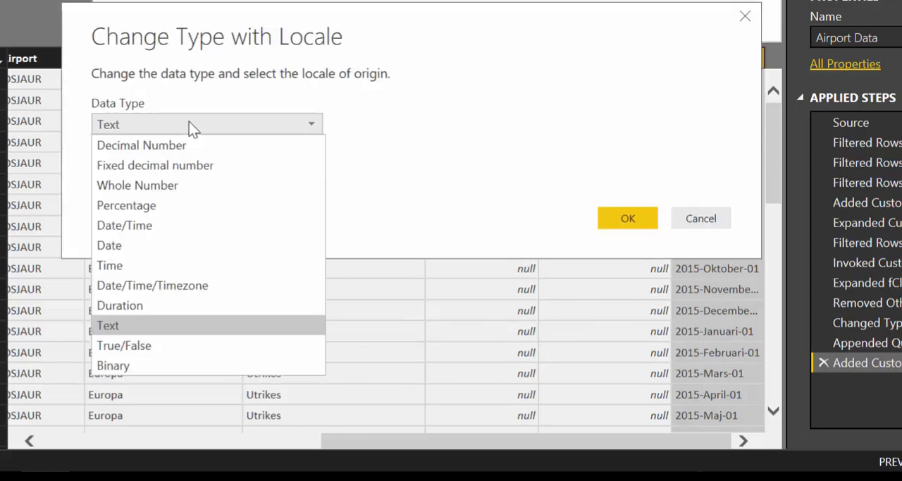
left_click(136, 247)
Set the locale of the type change to Swedish (Sweden) and apply it.
left_click(130, 169)
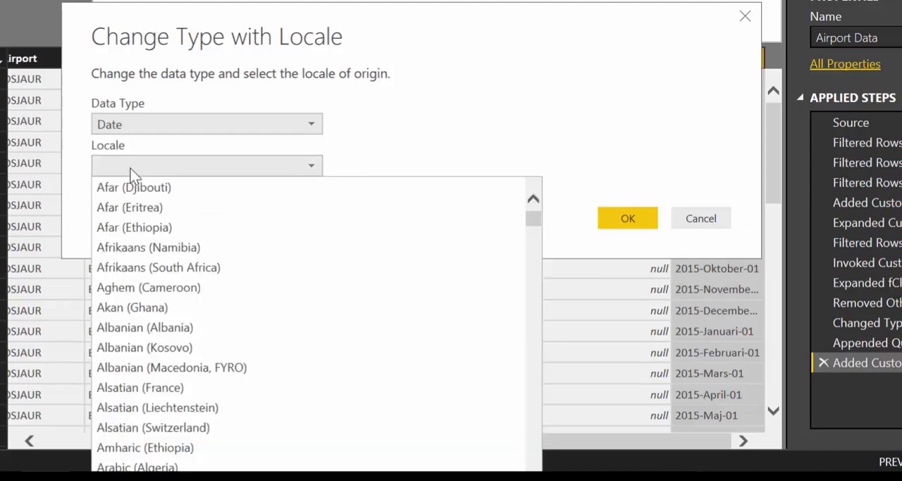
key("s")
key("s")
scroll(210, 398, "down", 2)
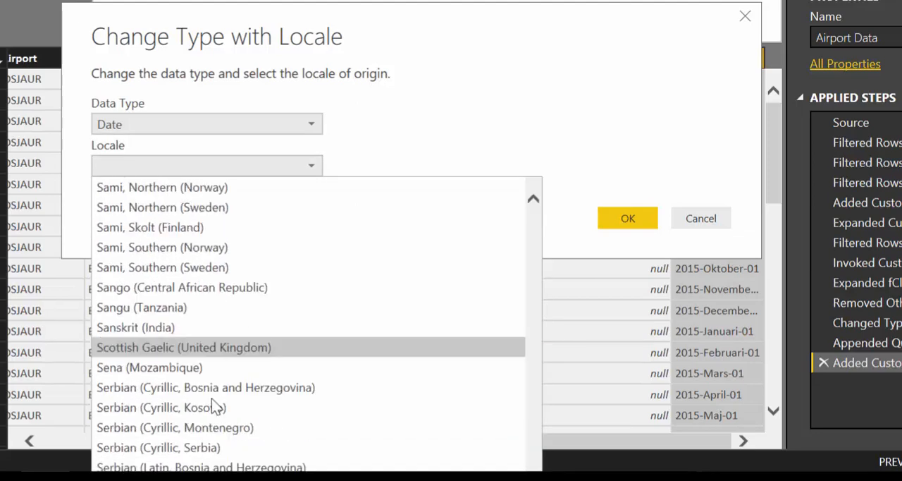
scroll(219, 398, "down", 15)
scroll(224, 408, "down", 4)
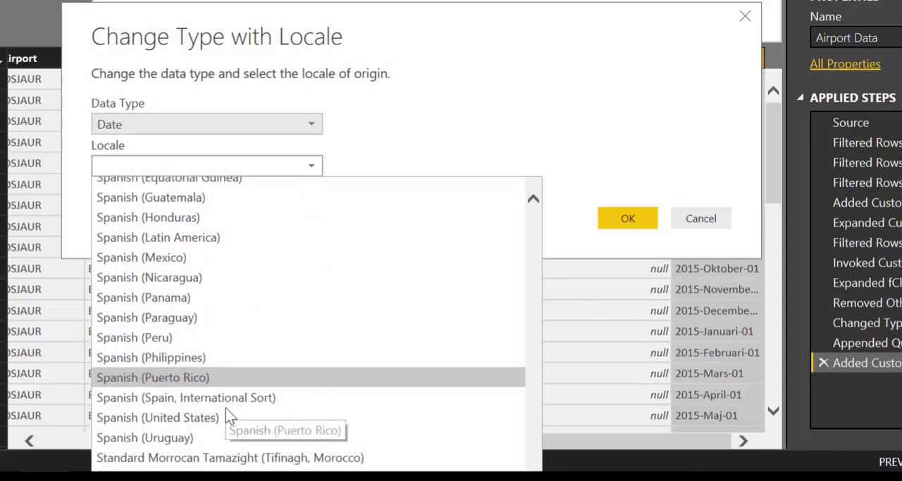
left_click(174, 347)
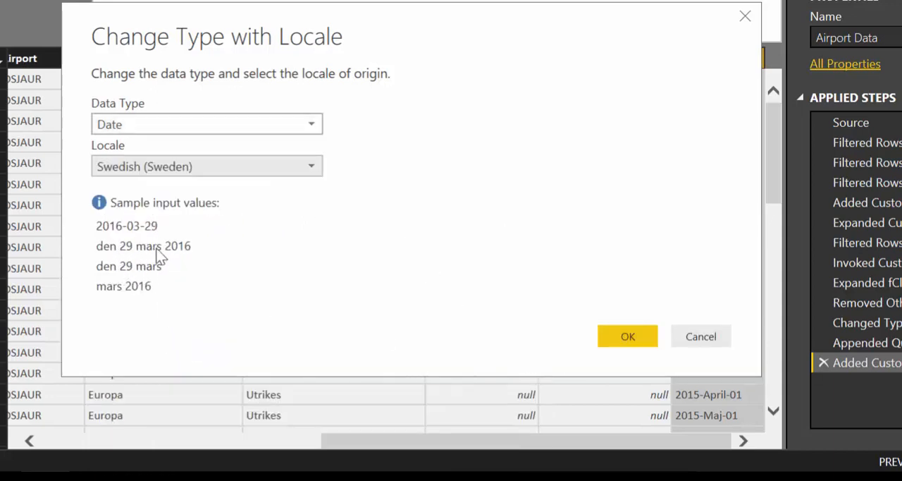
left_click(630, 339)
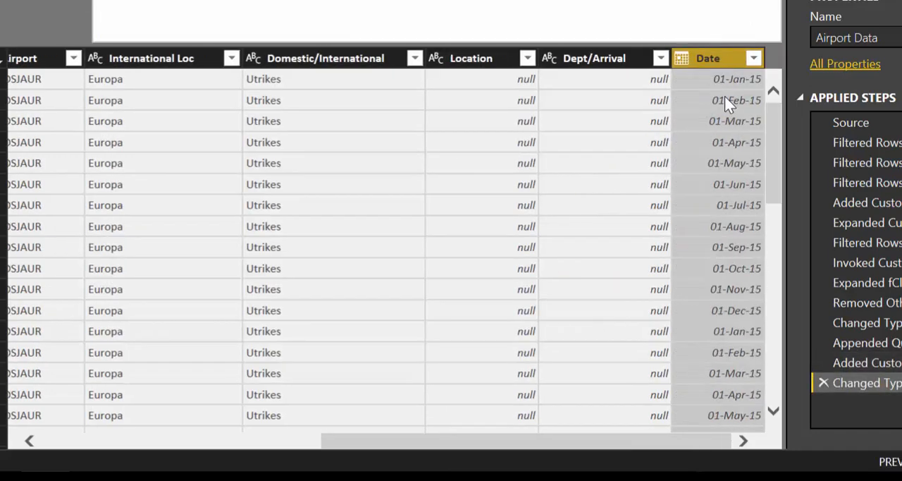
Check the converted dates down the Date column, then close the query editor and apply the query changes.
scroll(747, 247, "down", 10)
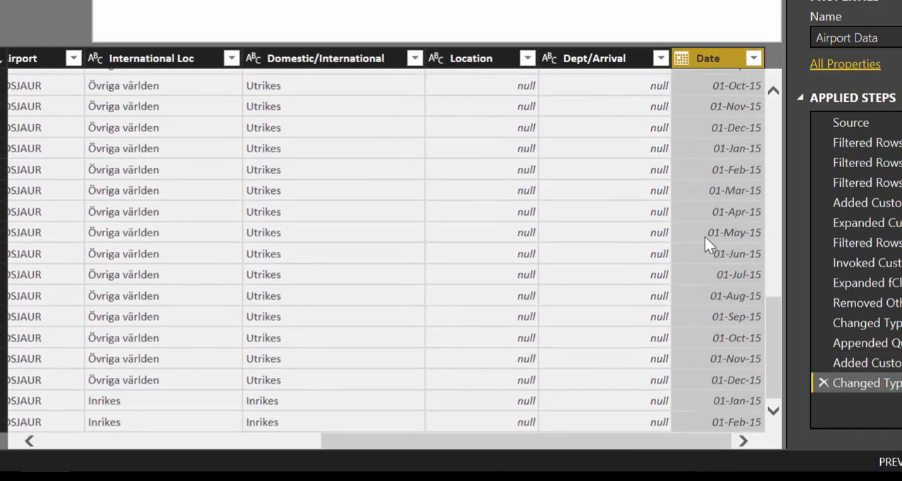
scroll(703, 257, "down", 3)
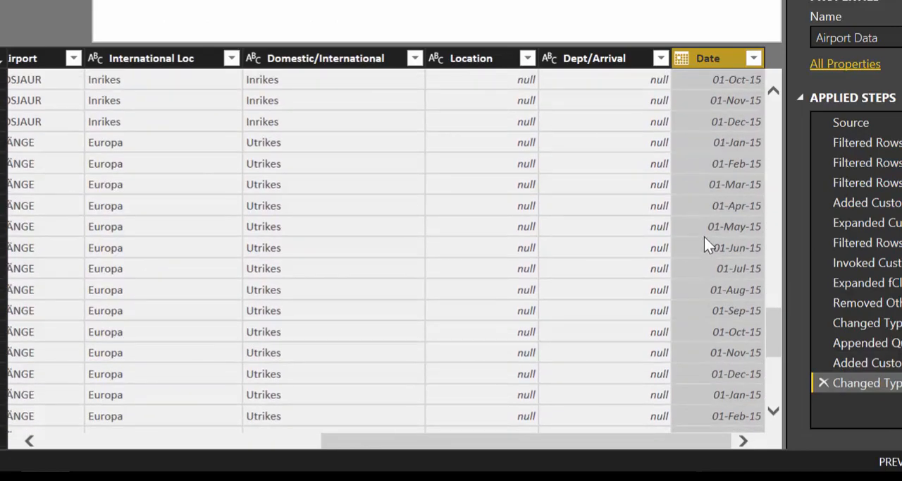
scroll(704, 246, "up", 10)
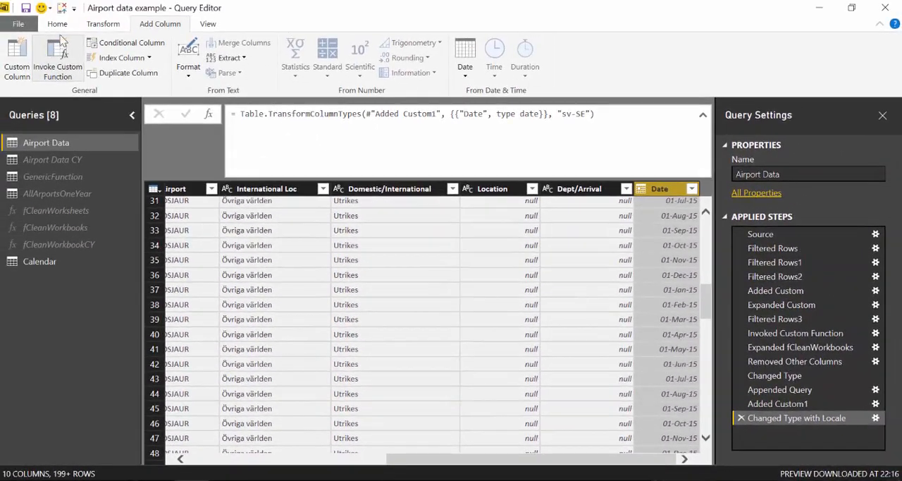
left_click(58, 24)
left_click(16, 51)
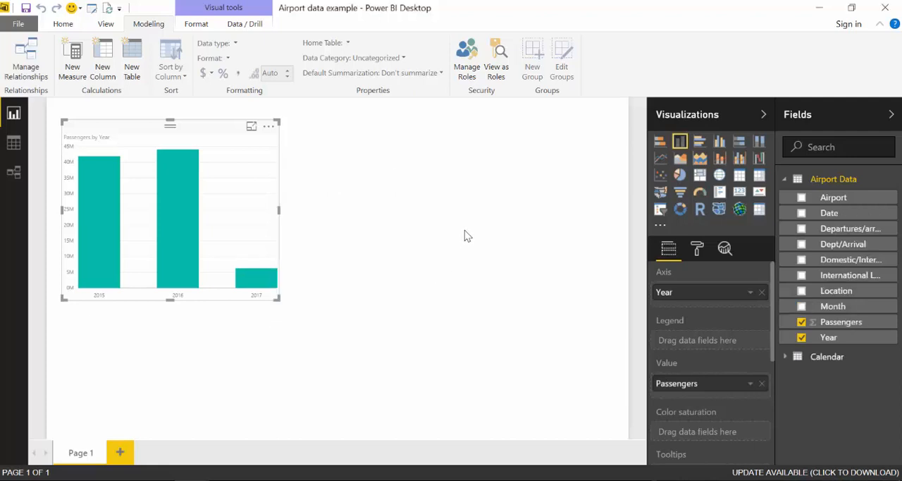
Enlarge the Airport Data table in the relationship diagram and relate its Date field to Date in Calendar.
left_click(15, 176)
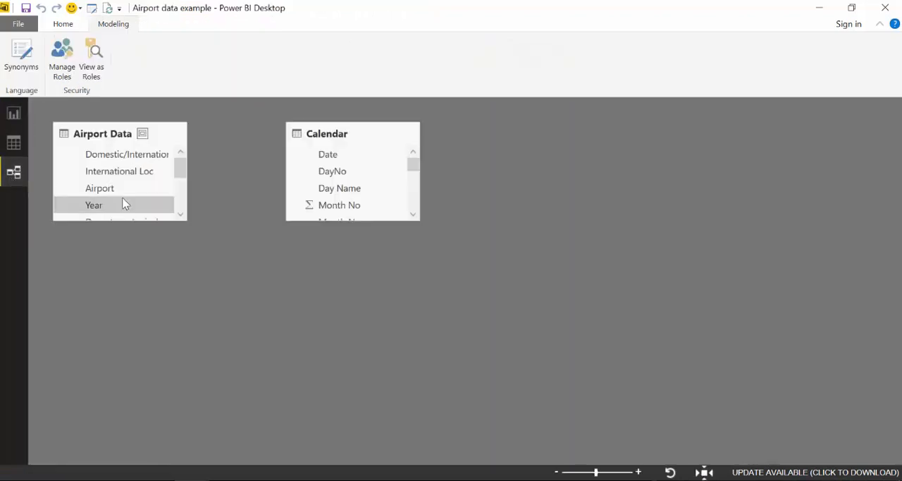
left_click_drag(153, 221, 154, 368)
left_click_drag(162, 306, 340, 152)
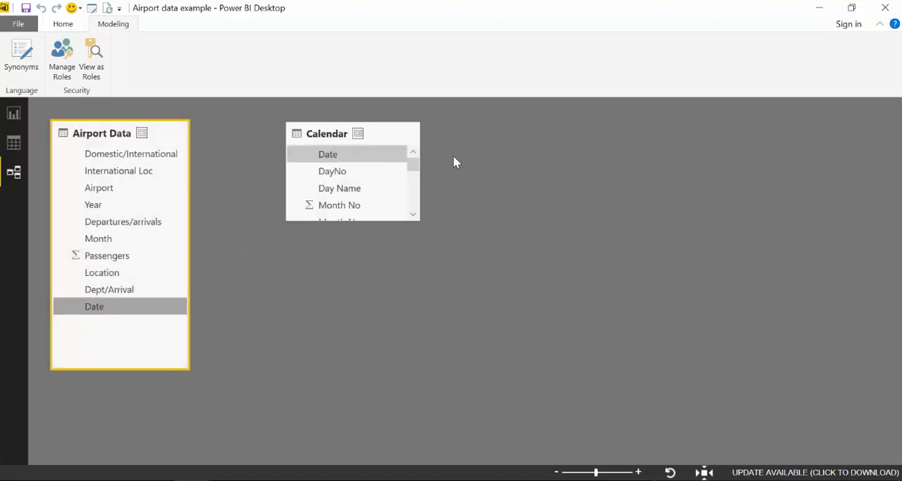
Hide the Year and Passengers fields of Airport Data in the report's field list.
left_click(13, 116)
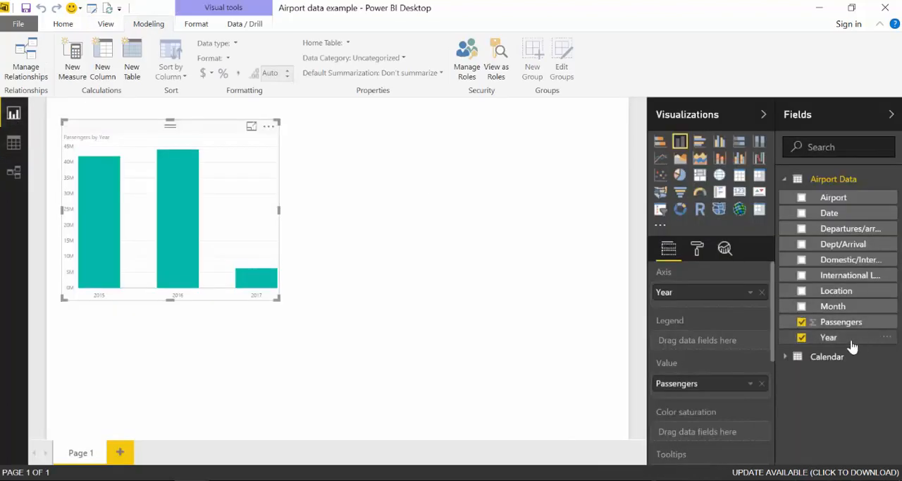
left_click(890, 338)
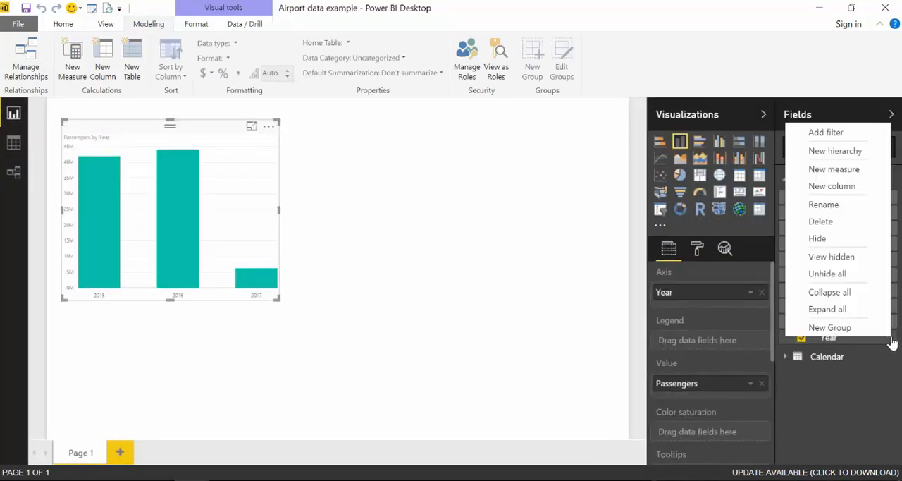
left_click(851, 240)
left_click(890, 319)
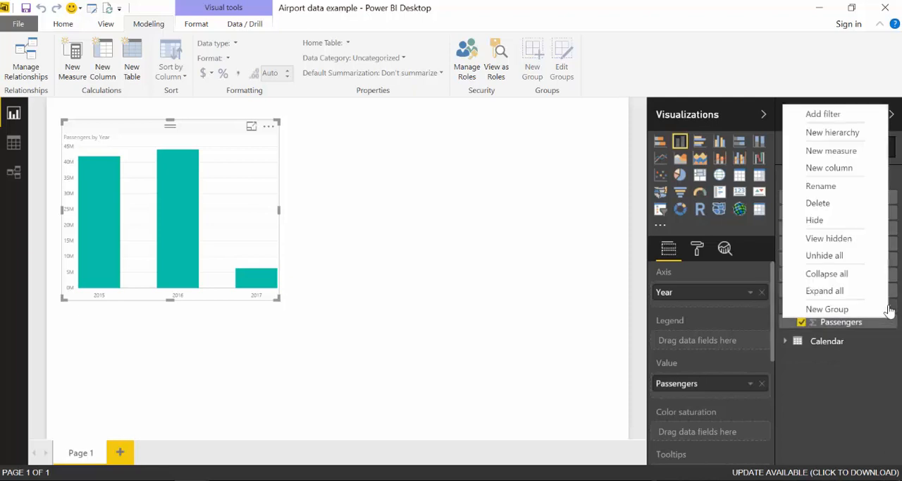
left_click(854, 221)
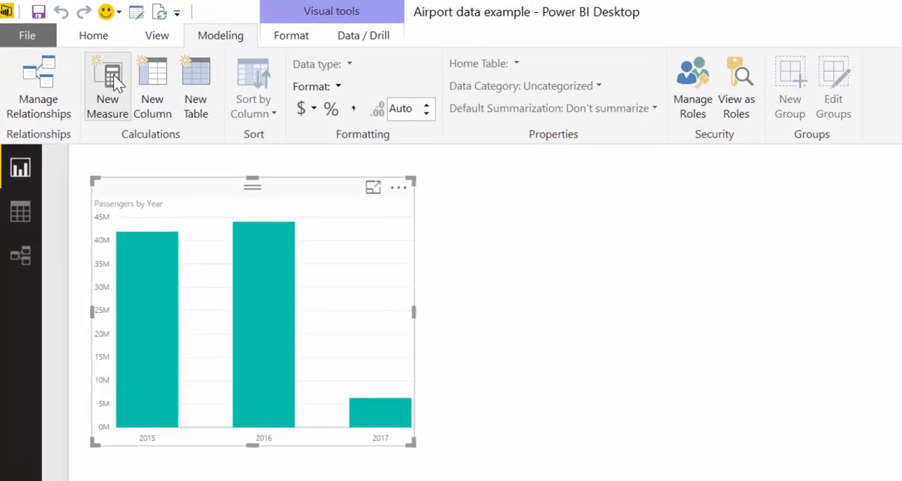
Start a new measure in Airport Data and name it Tot Passengers.
left_click(75, 52)
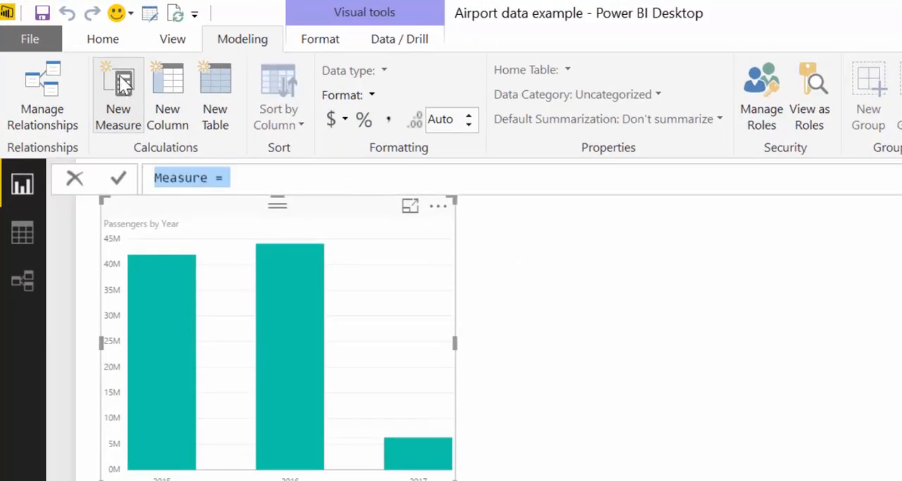
type("Tot Passemge")
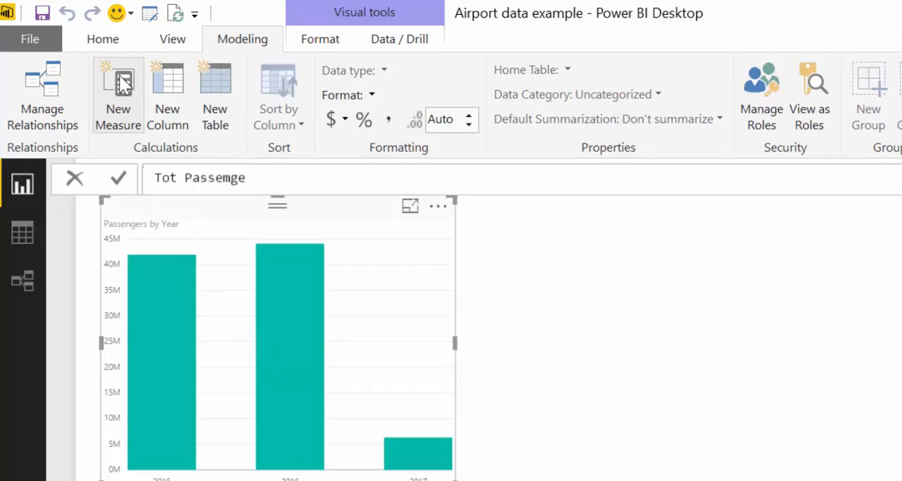
key("Return")
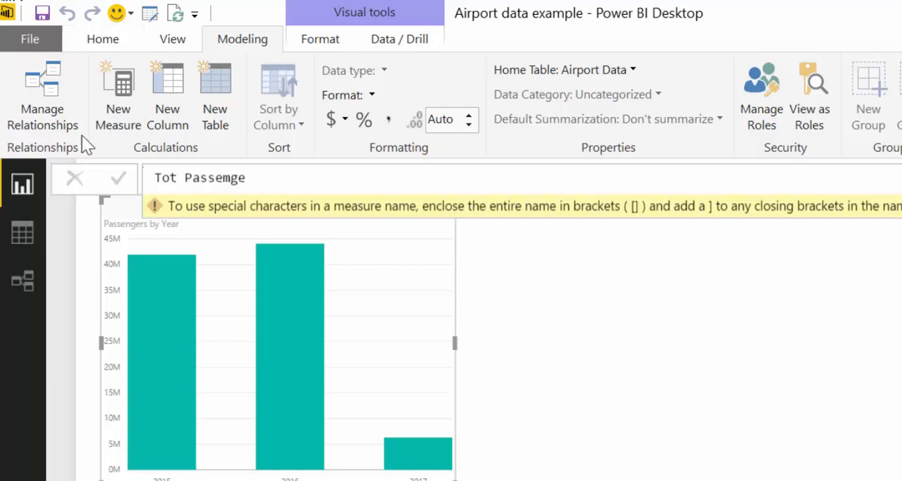
left_click(296, 180)
key("BackSpace")
key("BackSpace")
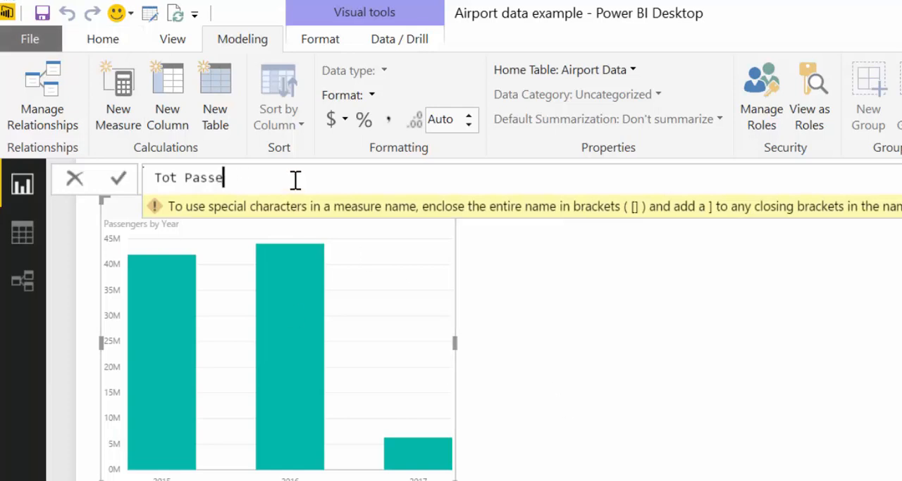
type("ngers= ")
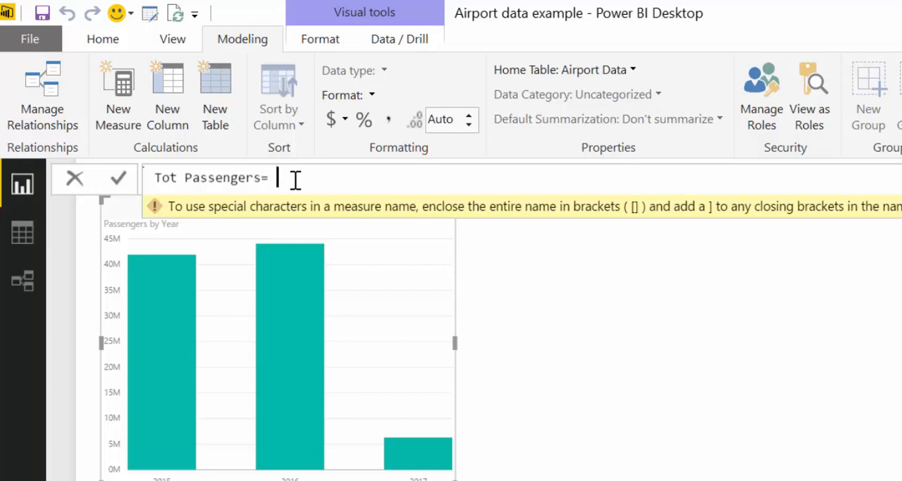
type("SUM(")
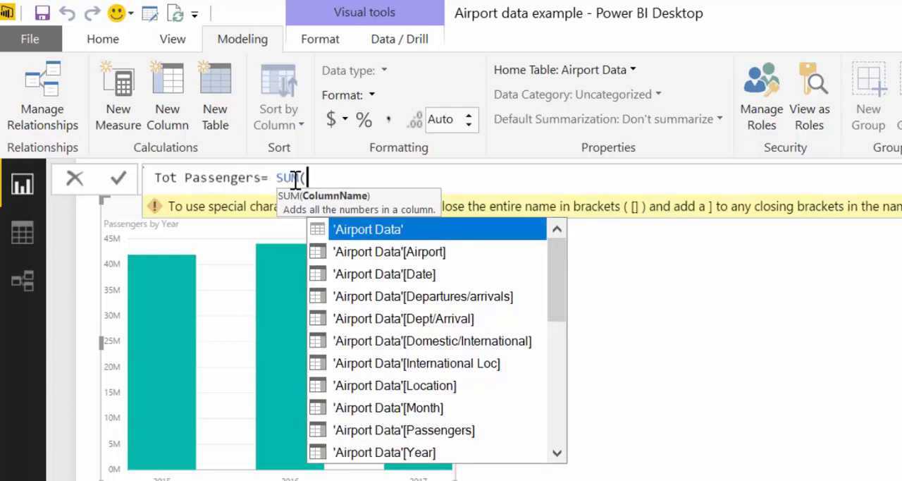
type("'Airport Da")
Define the Tot Passengers measure as SUM('Airport Data'[Passengers]) and commit it.
key("Tab")
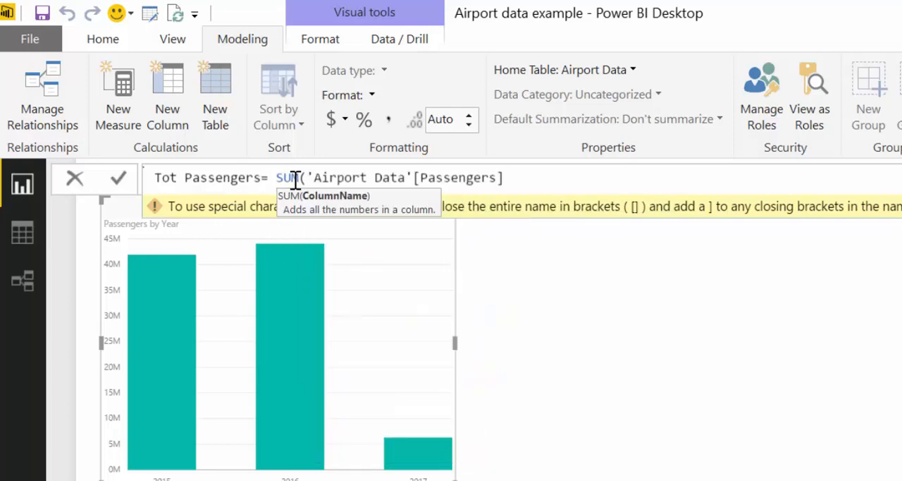
type(")")
key("Return")
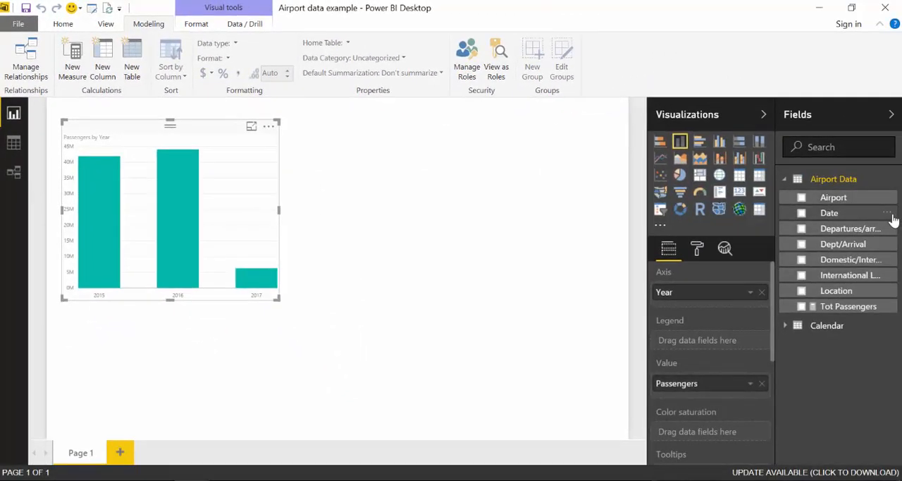
Hide the Date field of Airport Data from the report and expand the Calendar table's field list.
left_click(887, 213)
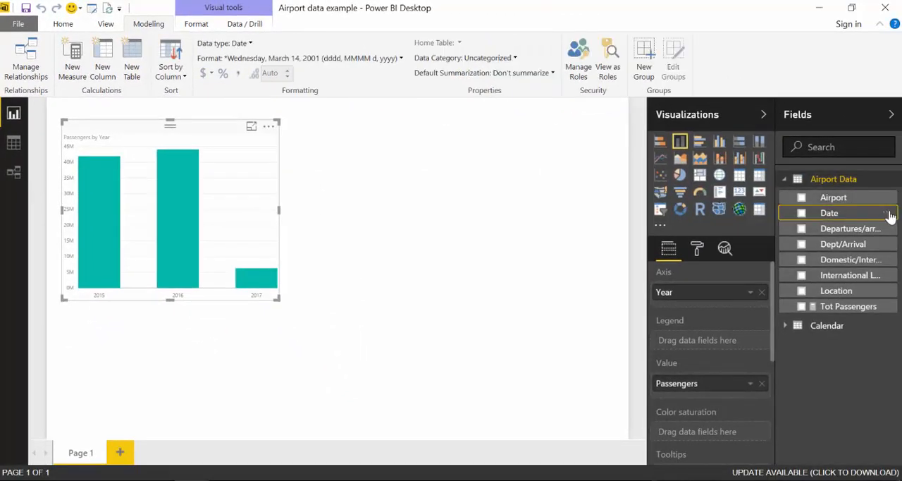
left_click(840, 327)
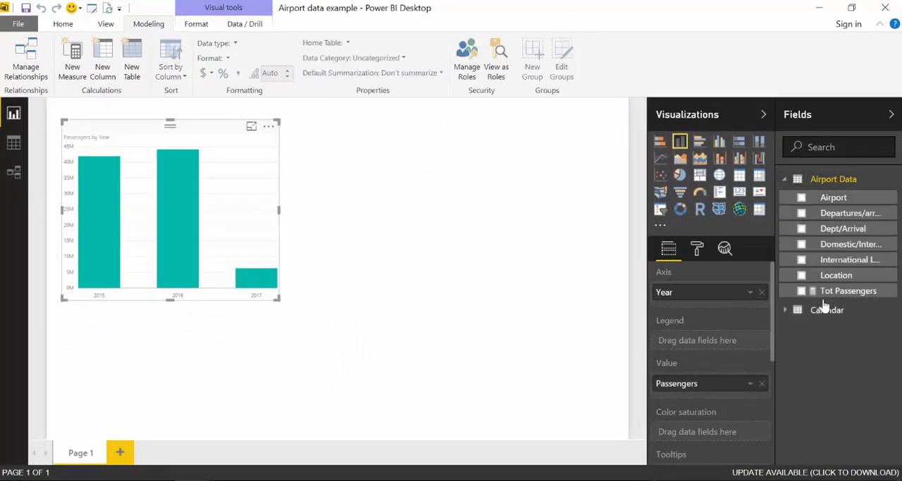
left_click(786, 310)
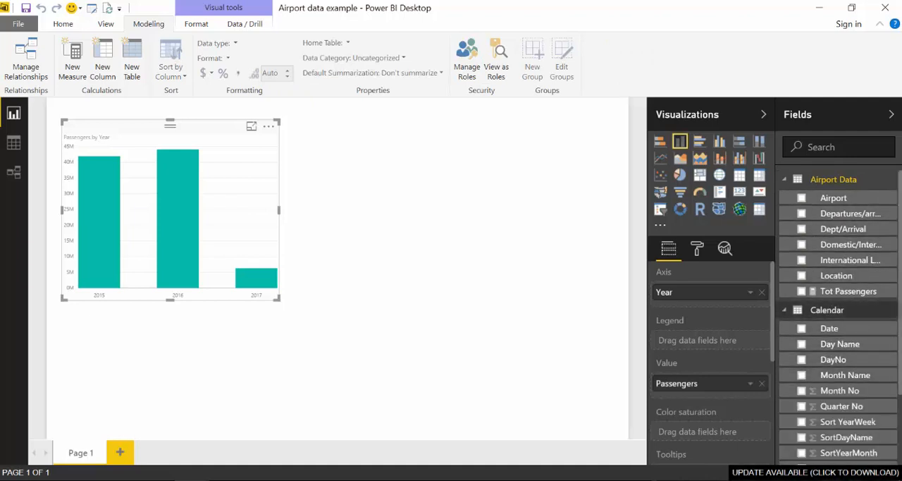
Show the Calendar table's data and set its Month Name column to sort by Month No.
left_click(13, 144)
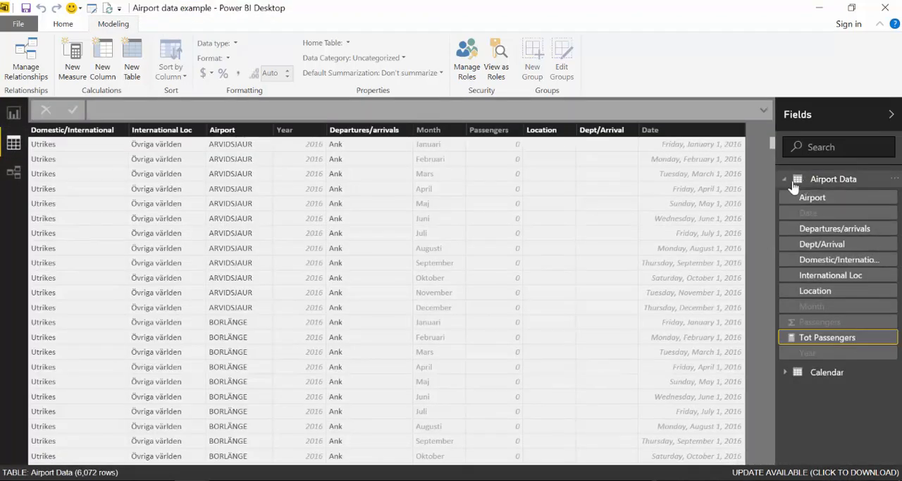
left_click(787, 180)
left_click(801, 196)
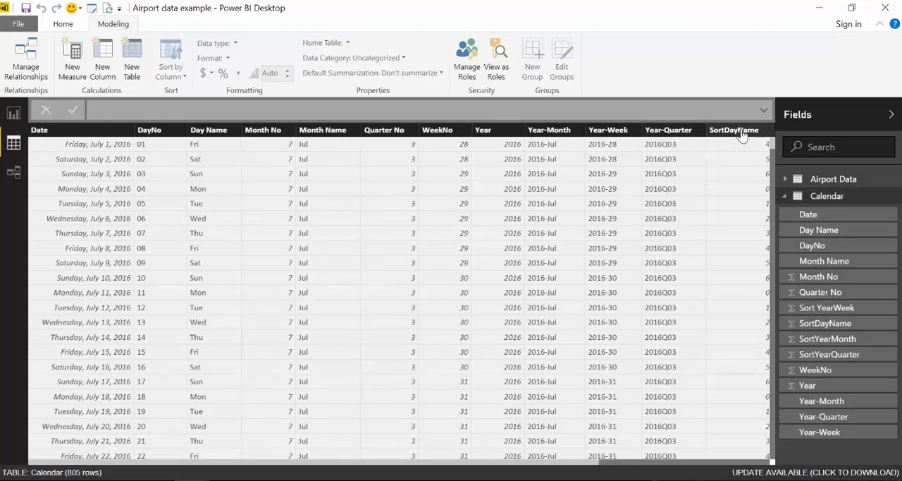
left_click_drag(578, 464, 512, 465)
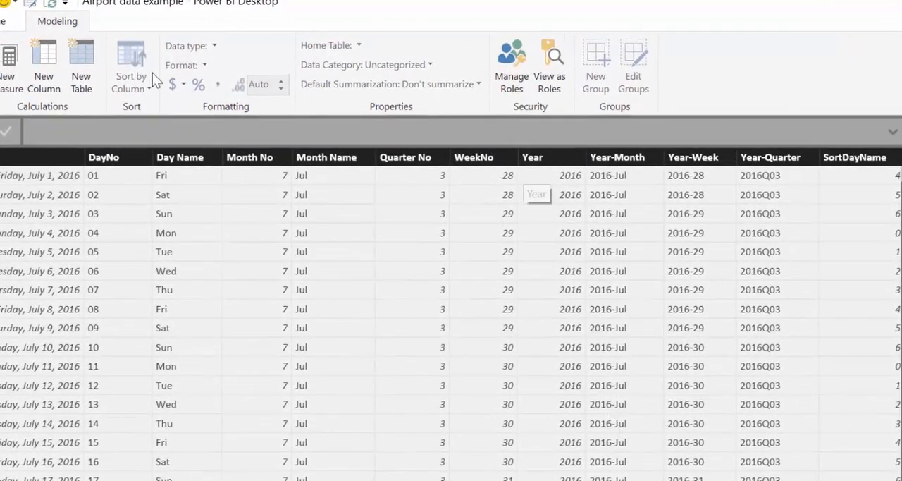
left_click(343, 160)
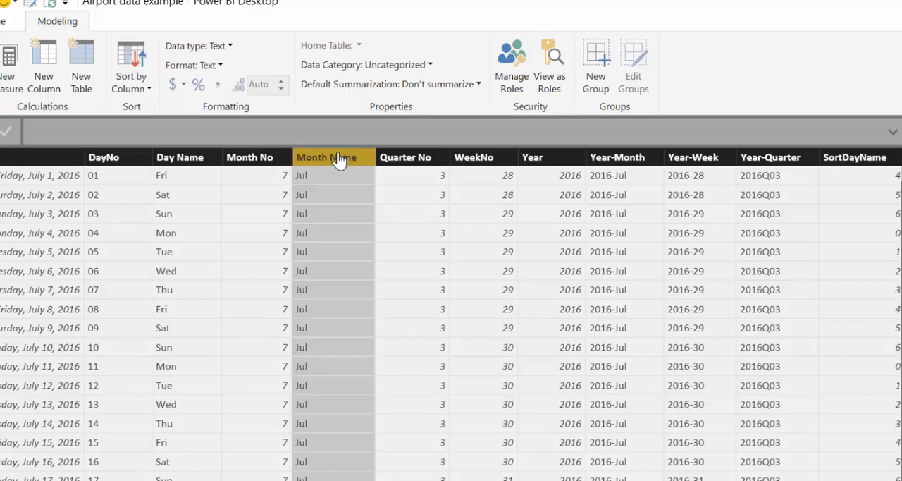
left_click(138, 83)
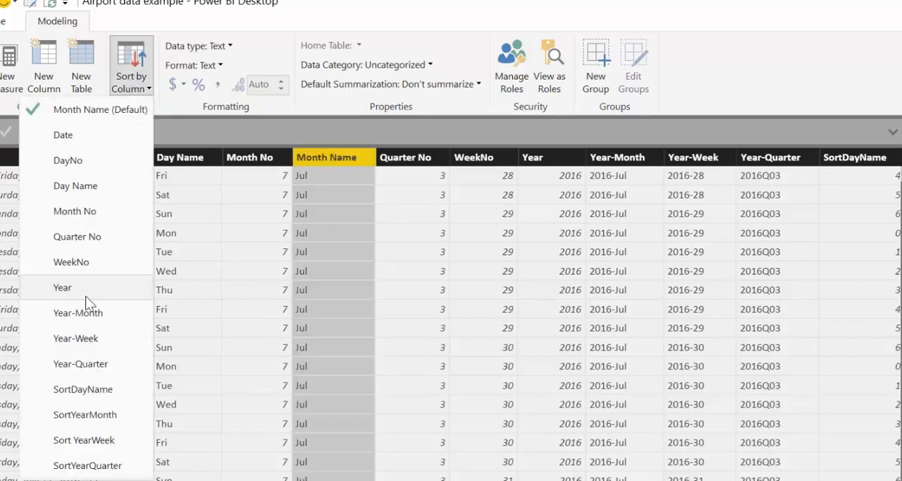
left_click(71, 160)
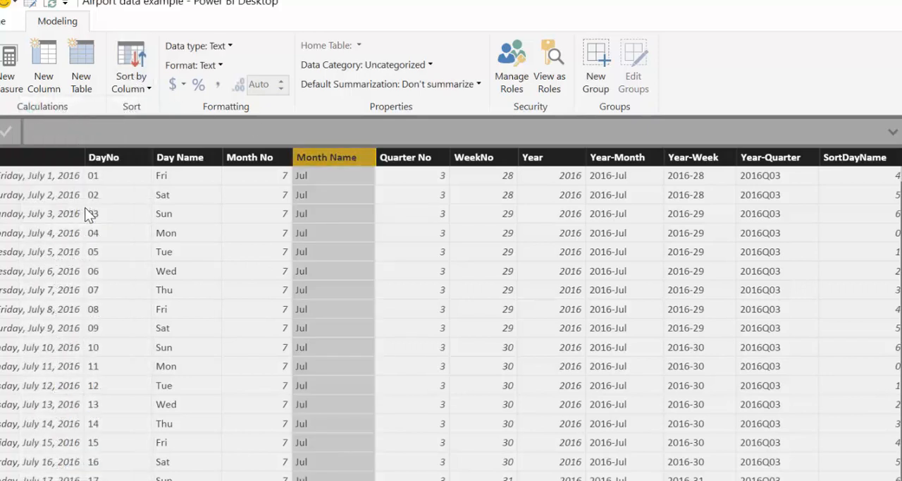
Set the default summarization of Calendar's Month No and Quarter No columns to Don't summarize.
left_click(248, 161)
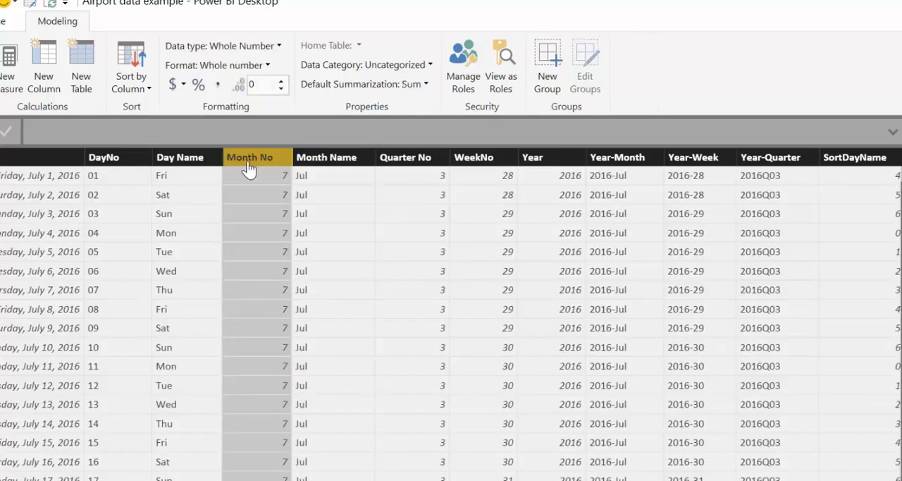
left_click(360, 85)
left_click(356, 105)
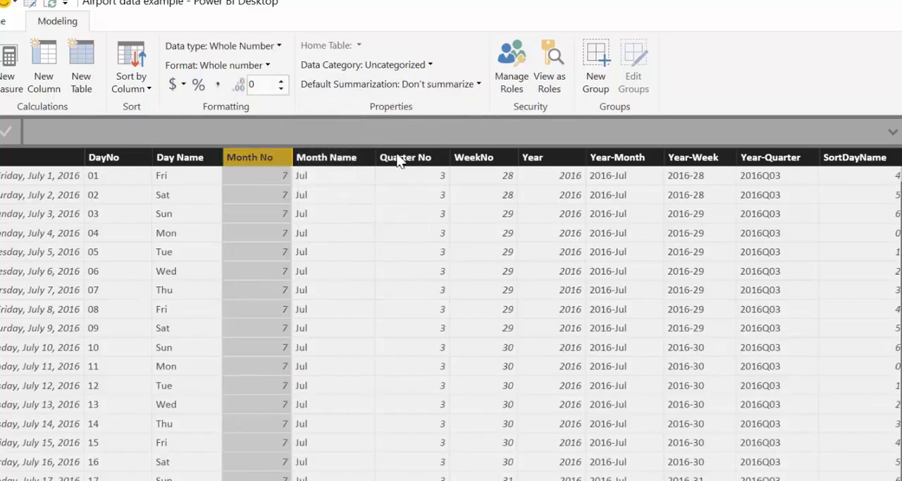
left_click(413, 164)
left_click(363, 84)
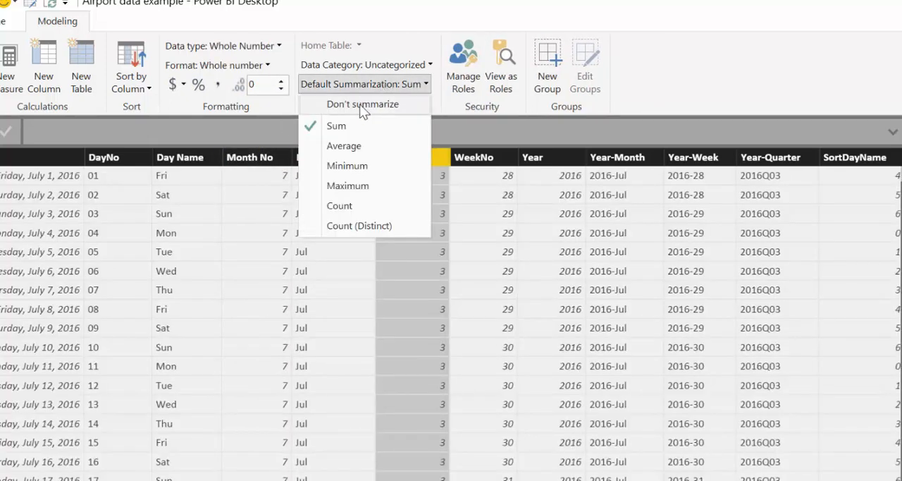
left_click(359, 104)
Set the default summarization of Calendar's WeekNo and Year columns to Don't summarize.
left_click(479, 162)
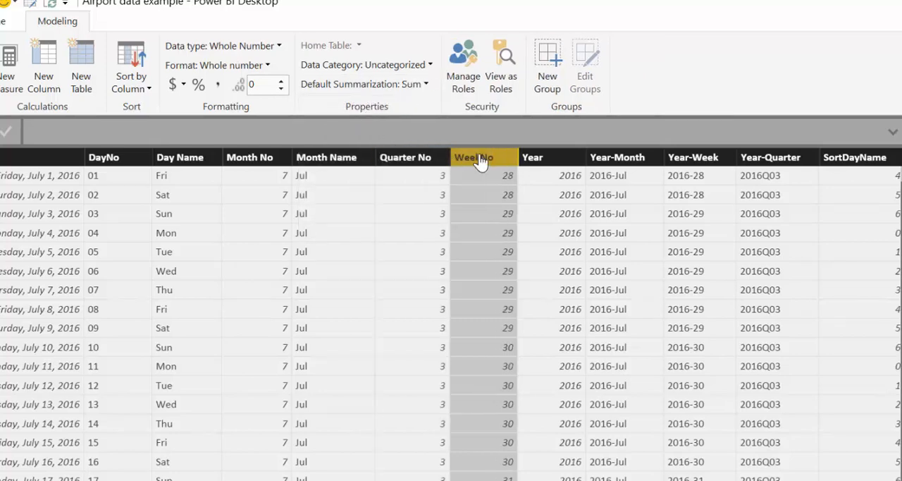
left_click(386, 85)
left_click(363, 107)
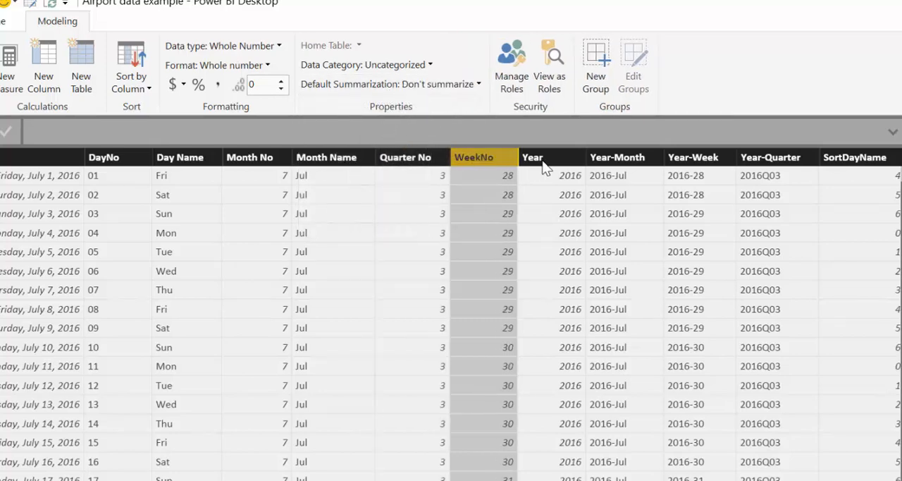
left_click(545, 166)
left_click(373, 86)
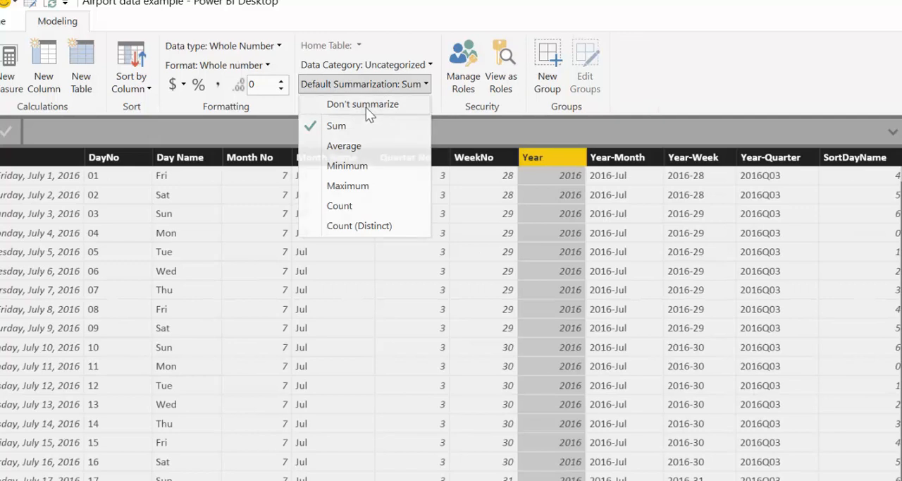
left_click(366, 107)
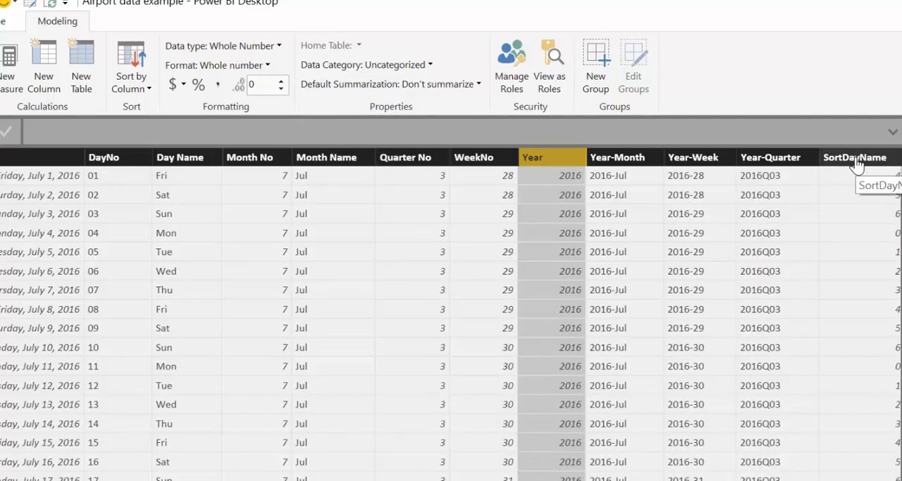
Set Calendar's Day Name column to sort by SortDayName and its Year-Month column by SortYearMonth.
left_click(176, 160)
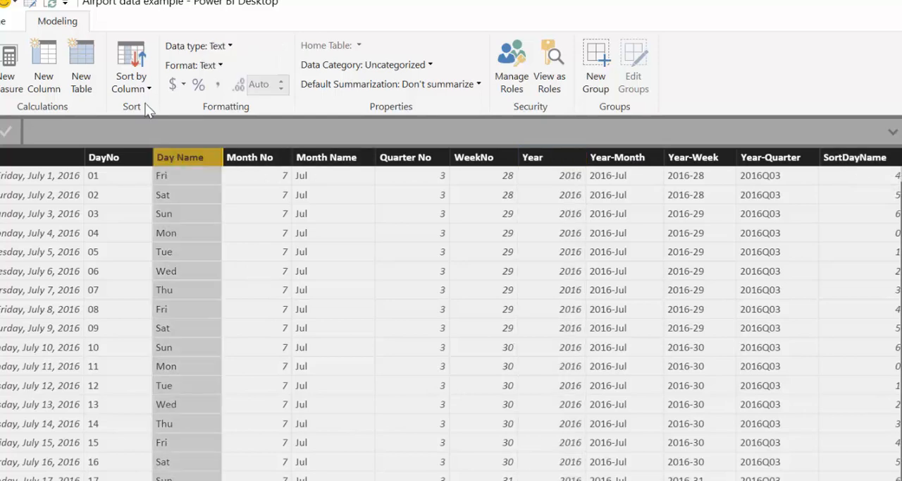
left_click(139, 84)
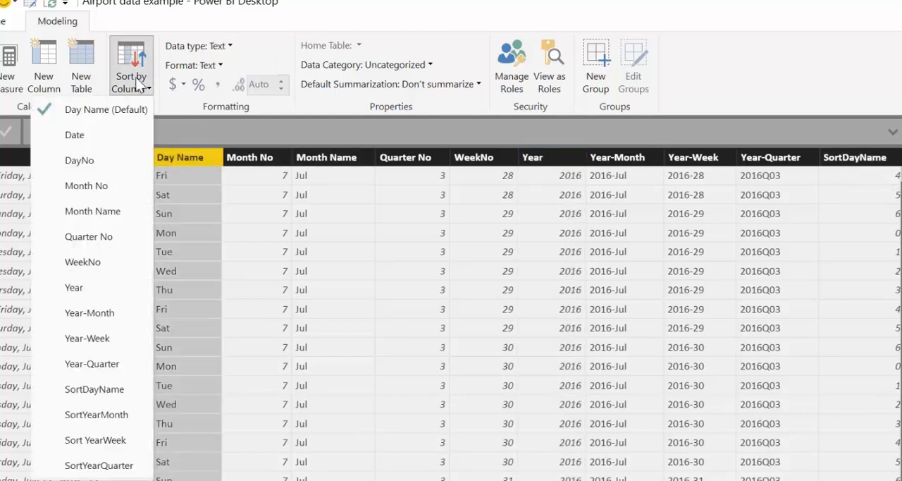
left_click(99, 393)
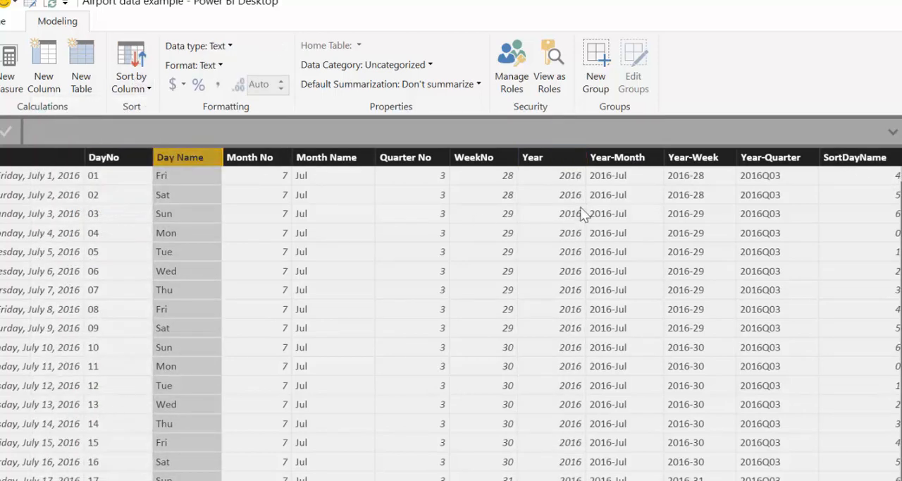
left_click(619, 159)
left_click(121, 90)
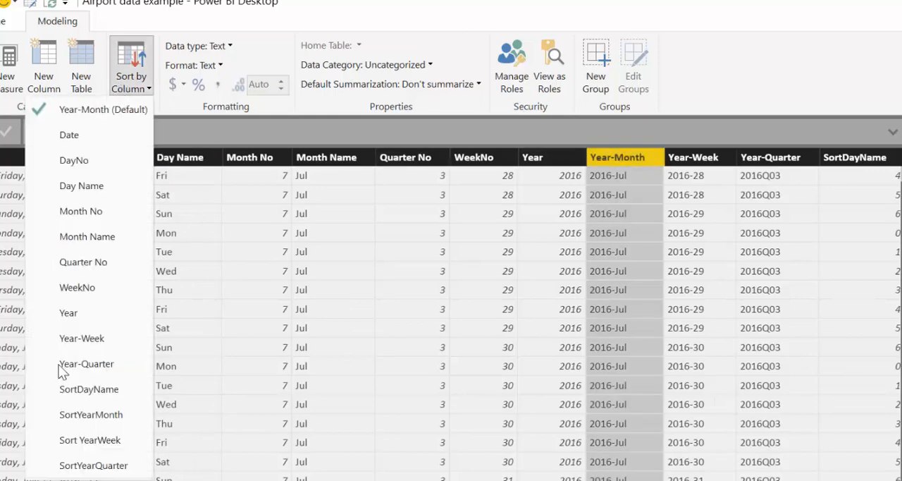
left_click(116, 417)
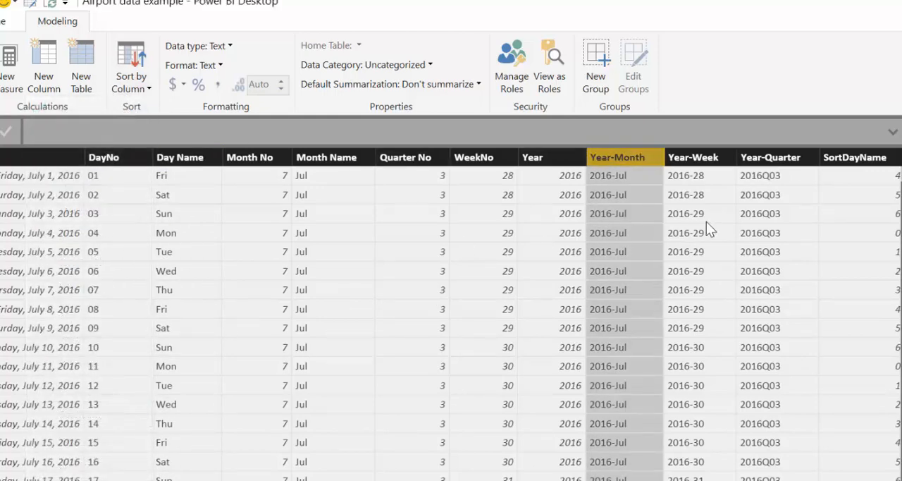
Set Calendar's Year-Week column to sort by Sort YearWeek and its Year-Quarter column by SortYearQuarter.
left_click(703, 158)
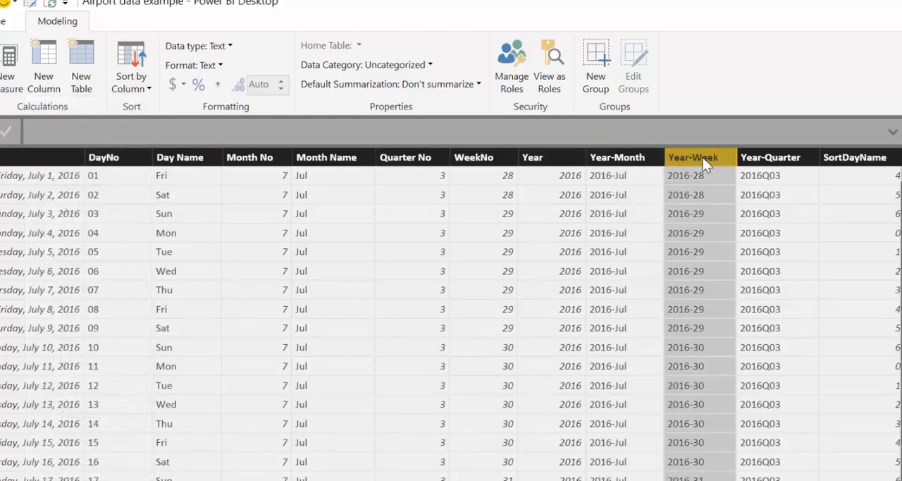
left_click(127, 83)
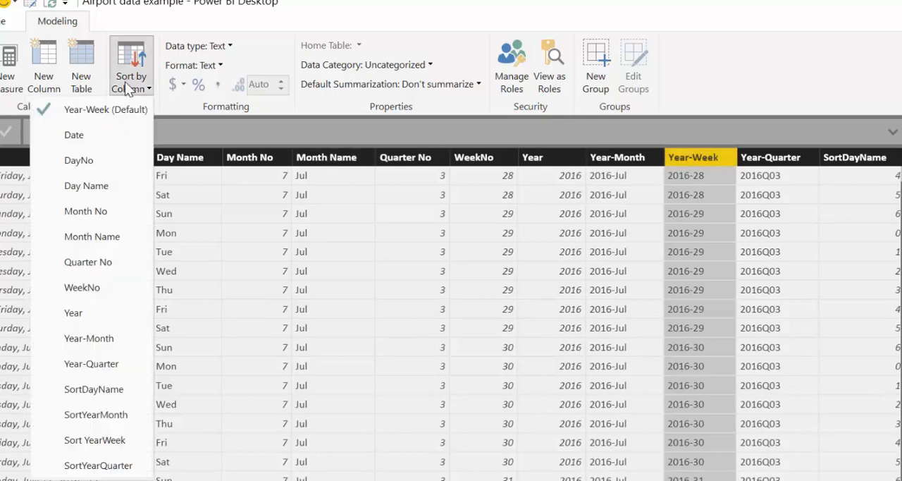
left_click(96, 441)
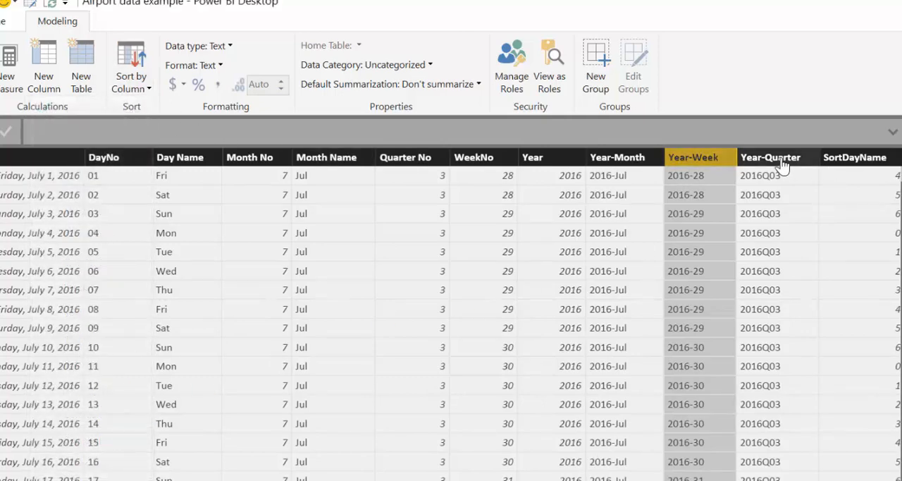
left_click(783, 160)
left_click(127, 85)
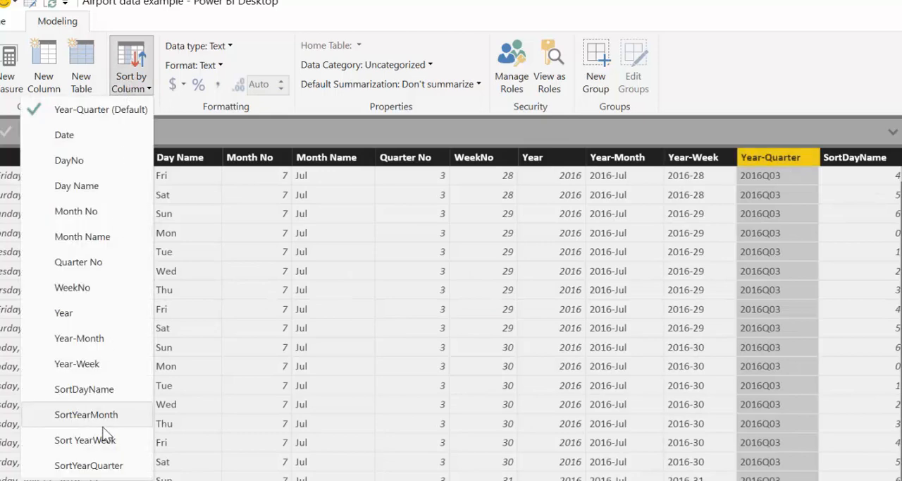
left_click(98, 467)
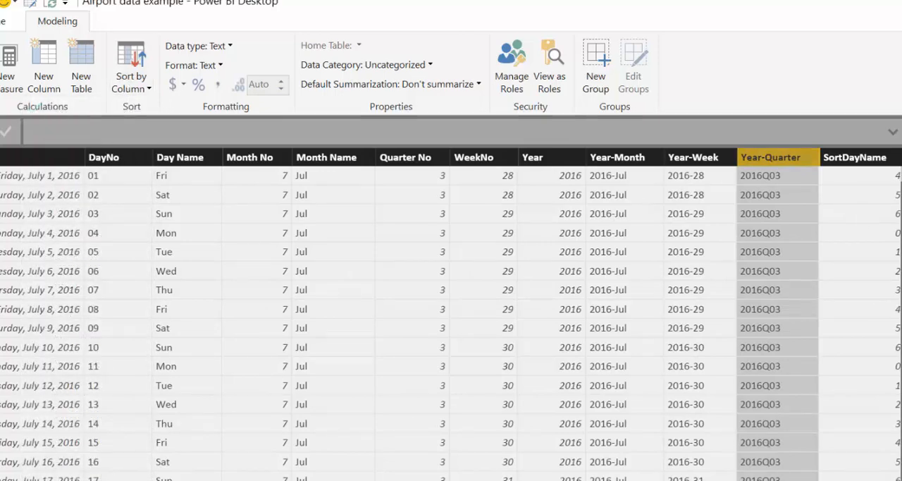
Hide the SortDayName and Sort YearWeek columns of the Calendar table in report view.
scroll(451, 314, "right", 4)
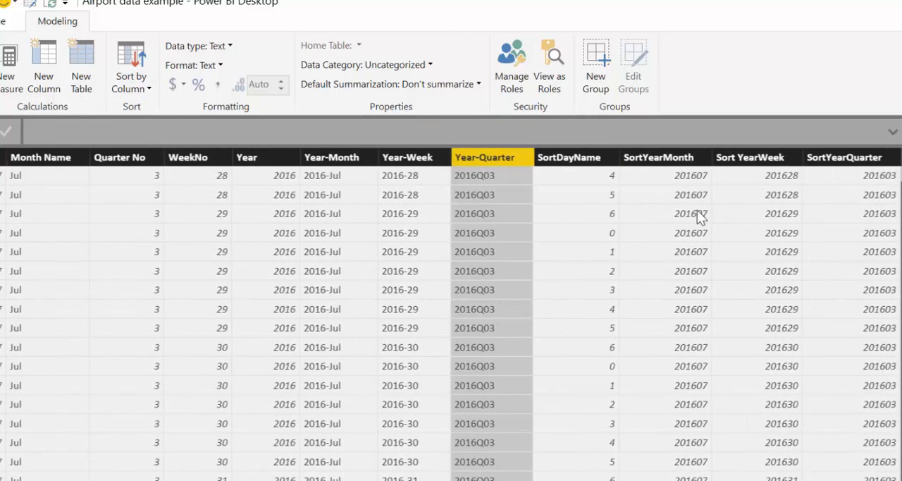
left_click(581, 162)
right_click(580, 162)
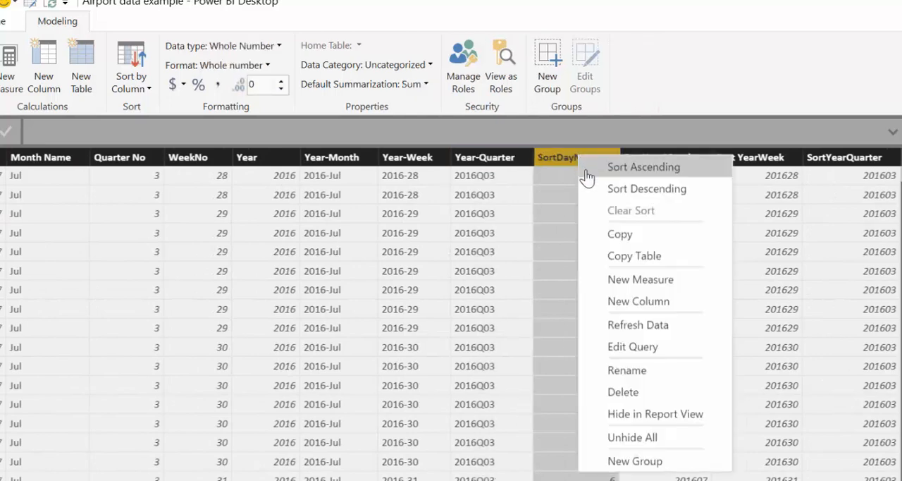
left_click(655, 415)
scroll(677, 153, "left", 4)
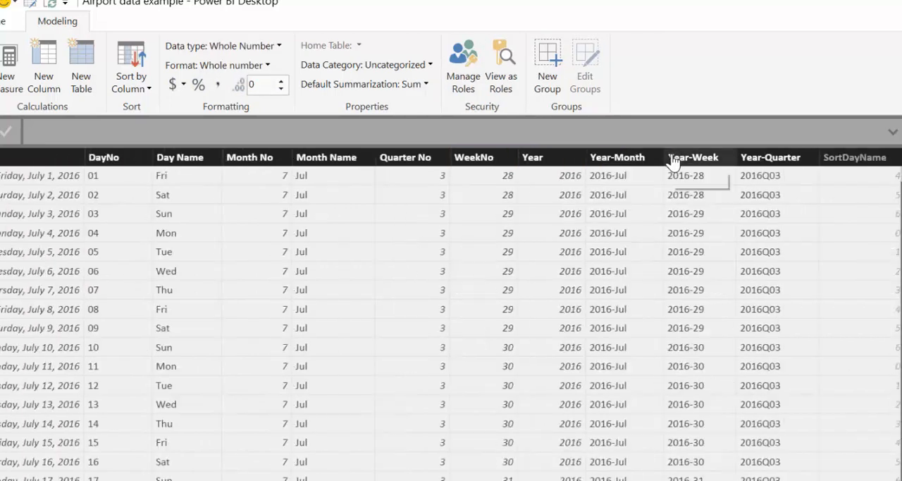
scroll(755, 162, "right", 4)
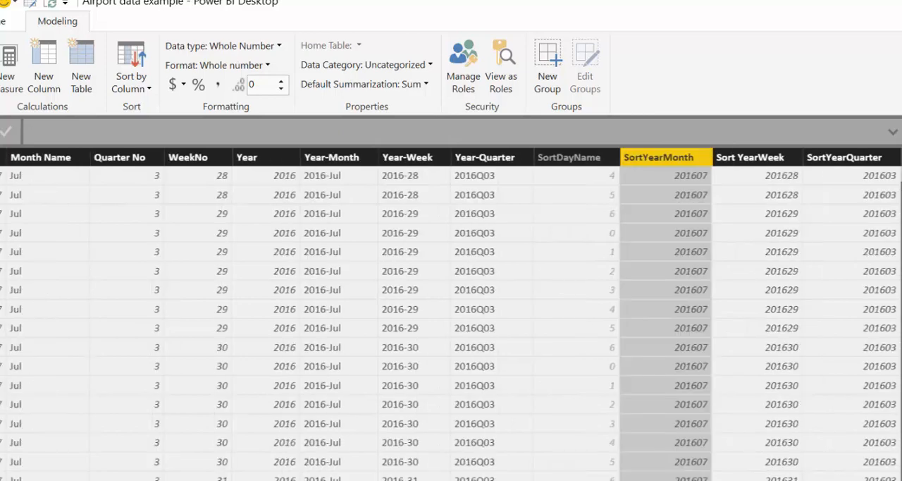
left_click(760, 165)
right_click(760, 164)
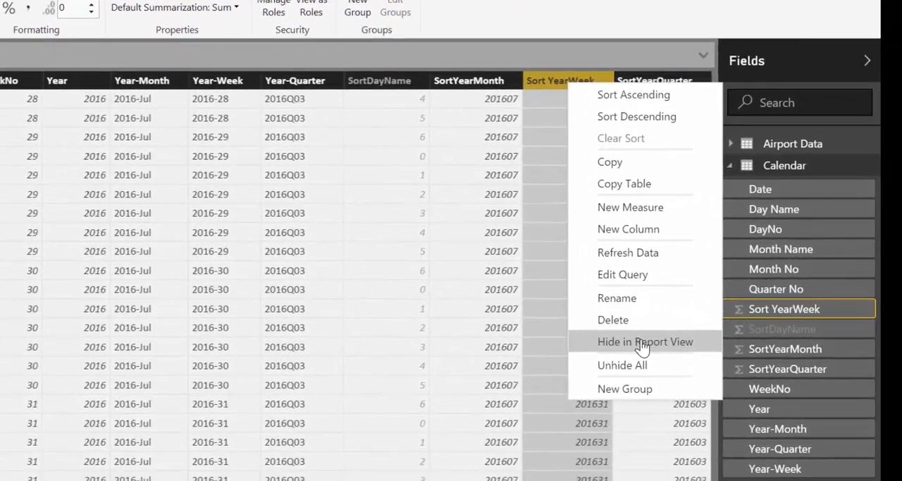
left_click(731, 384)
Hide the SortYearMonth and SortYearQuarter fields of the Calendar table in report view.
left_click(861, 350)
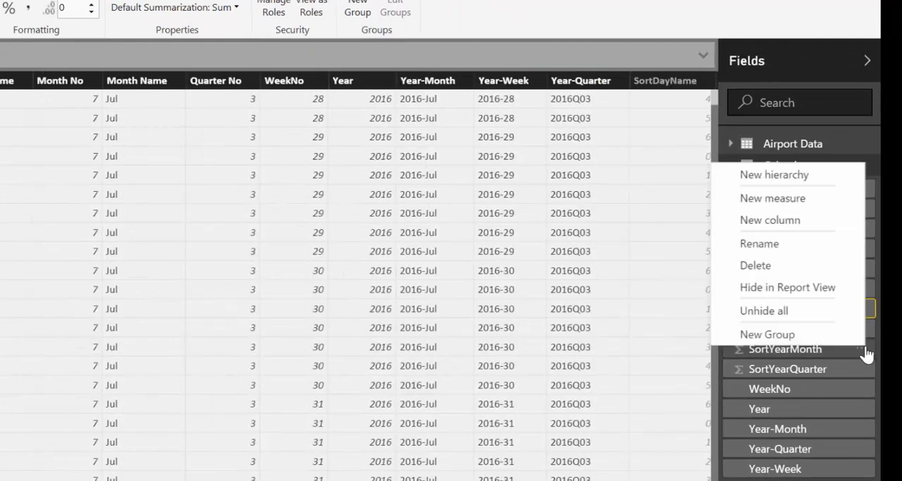
left_click(813, 288)
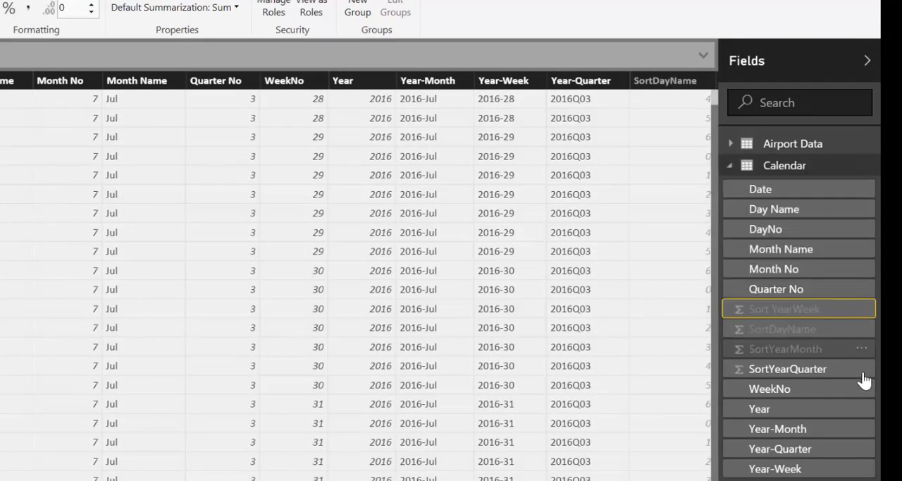
left_click(862, 368)
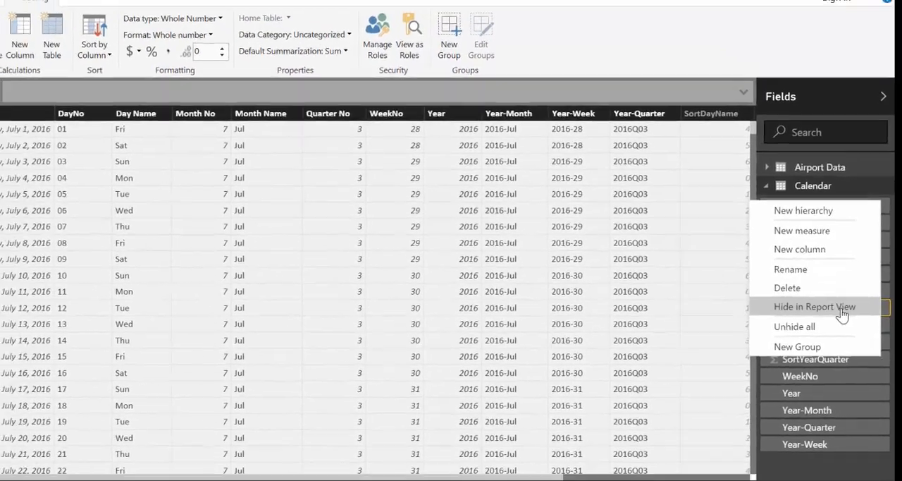
left_click(818, 307)
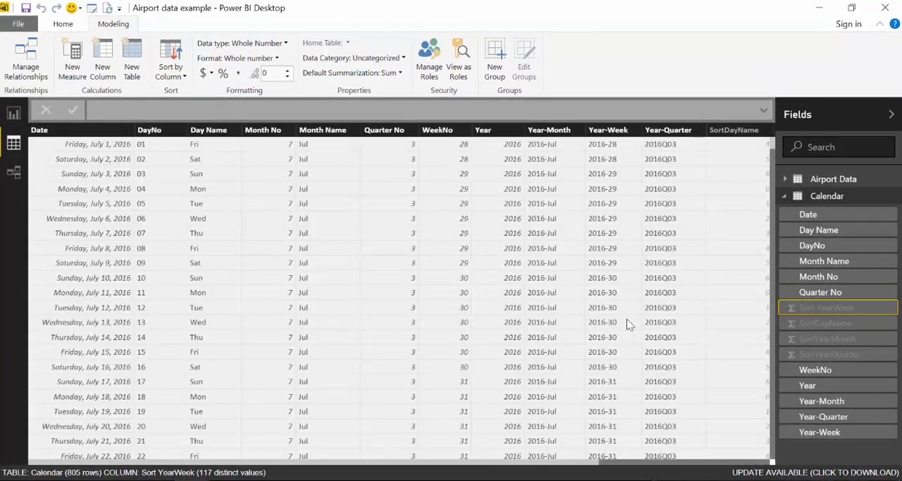
In the report view, add Calendar's Month Name below Year on the axis of the passengers column chart.
left_click(13, 113)
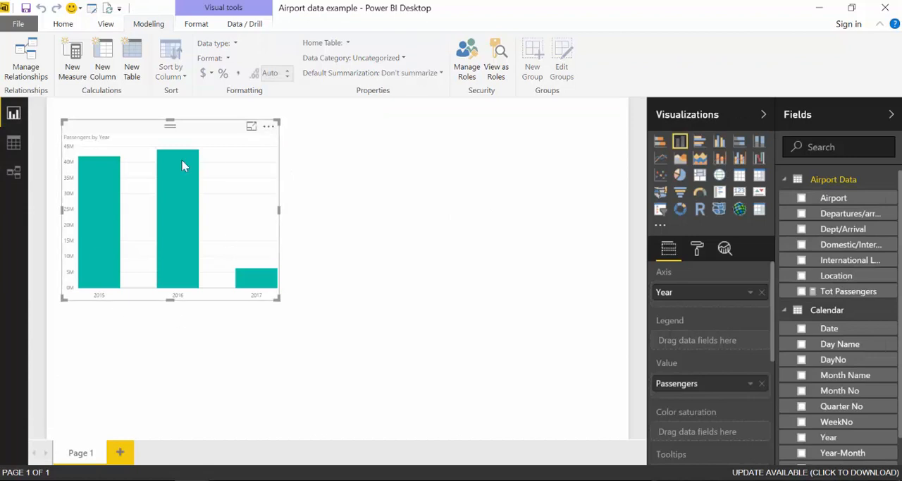
mouse_move(123, 132)
left_mouse_down()
mouse_move(200, 173)
mouse_move(113, 117)
mouse_move(138, 131)
left_mouse_up()
scroll(870, 328, "down", 1)
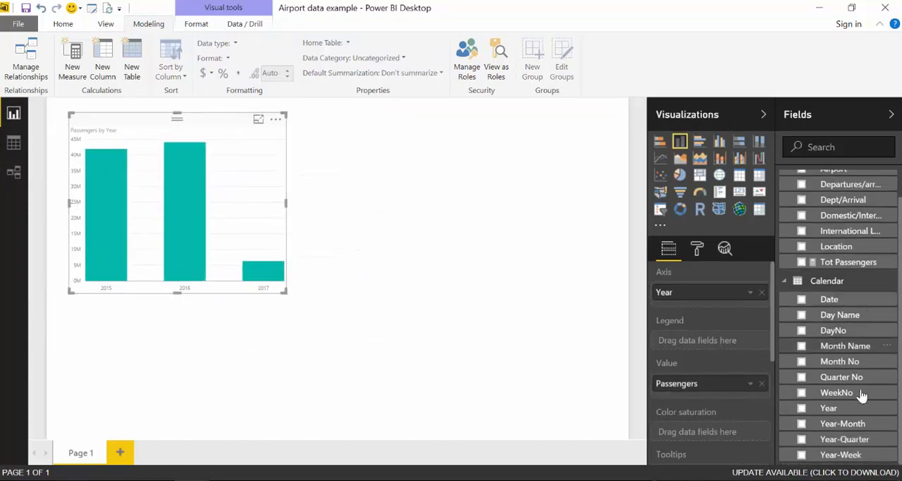
left_click_drag(846, 346, 709, 310)
Turn on drill-down for the passengers chart and inspect the months of 2017 and of 2016, returning to the year level after each.
left_click(238, 119)
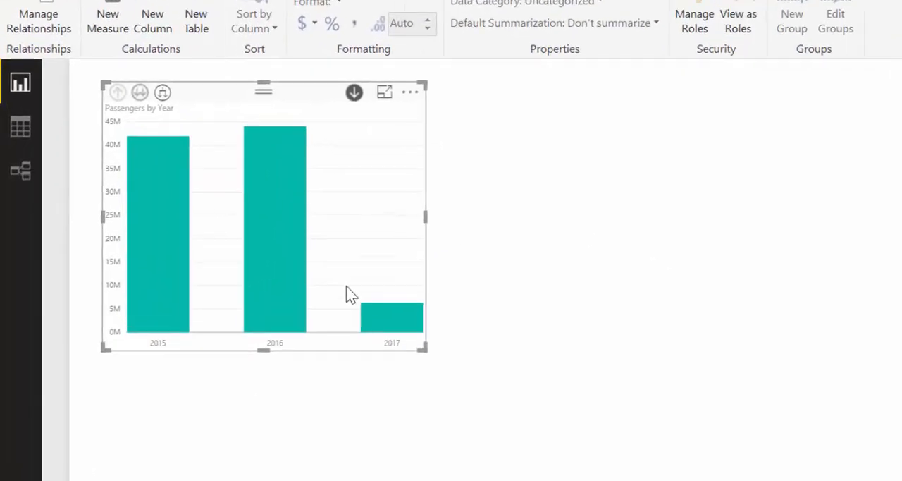
mouse_move(265, 274)
left_click(522, 370)
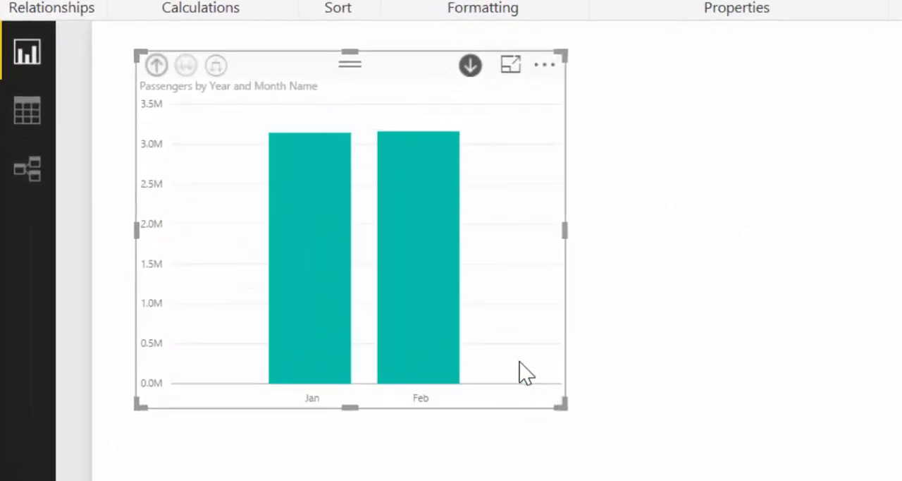
mouse_move(434, 280)
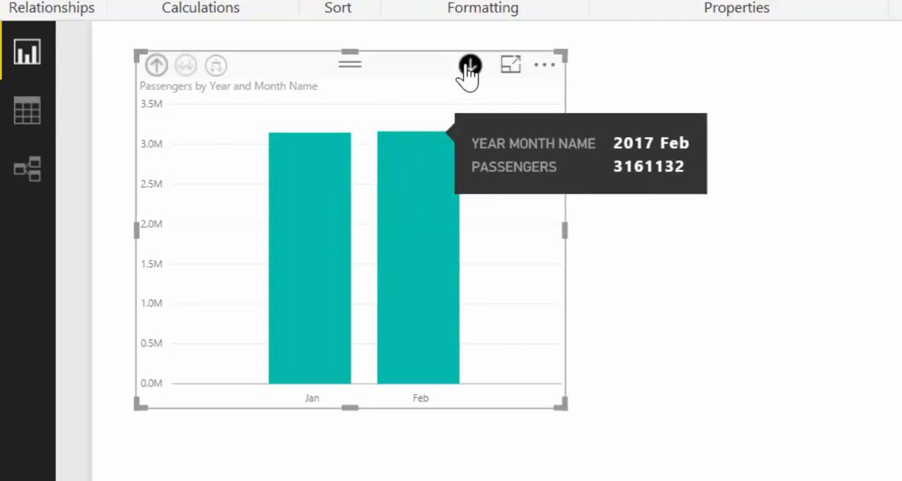
left_click(156, 67)
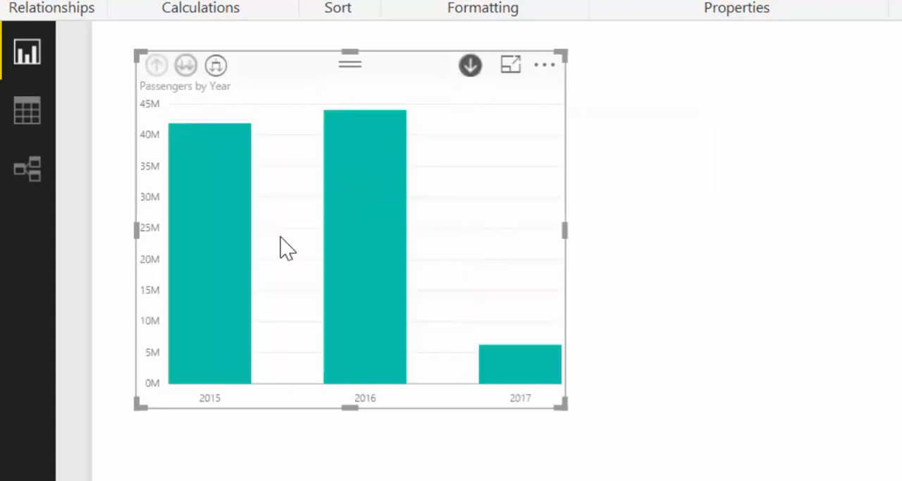
left_click(365, 197)
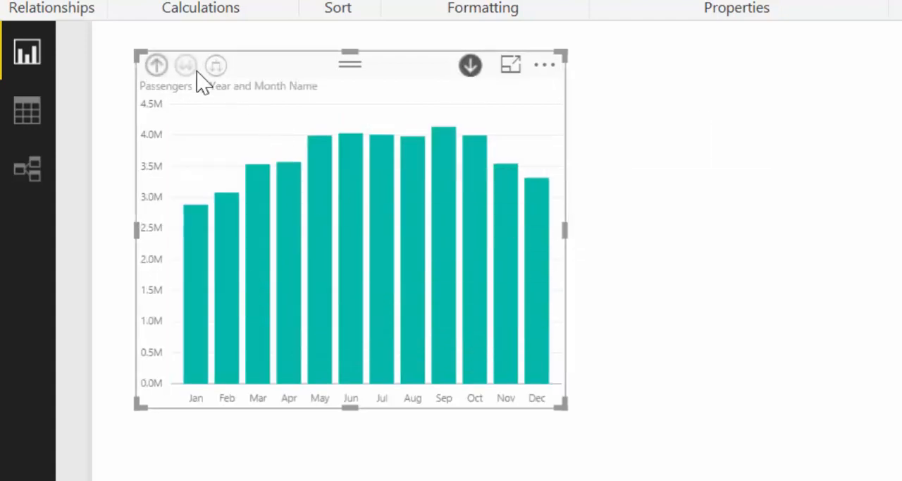
left_click(156, 67)
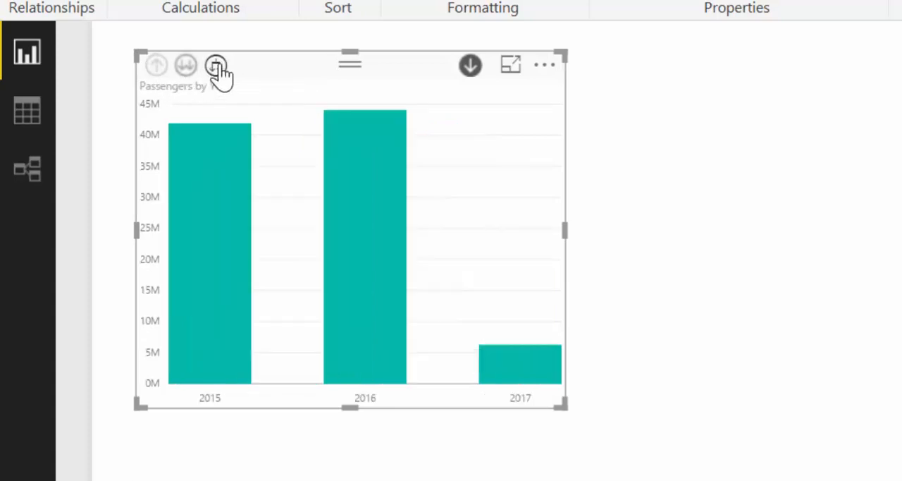
Expand the whole passengers chart one level down to Year and Month Name, and enlarge it across the page.
left_click(216, 66)
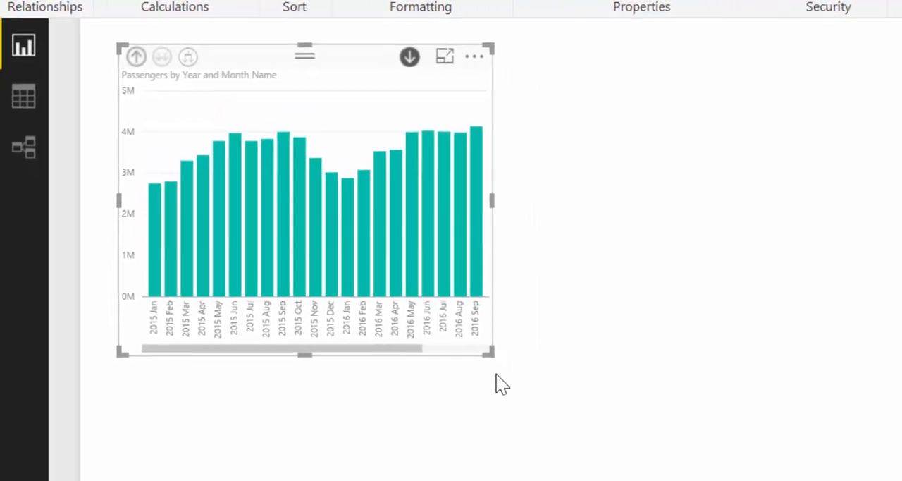
left_click_drag(488, 351, 810, 406)
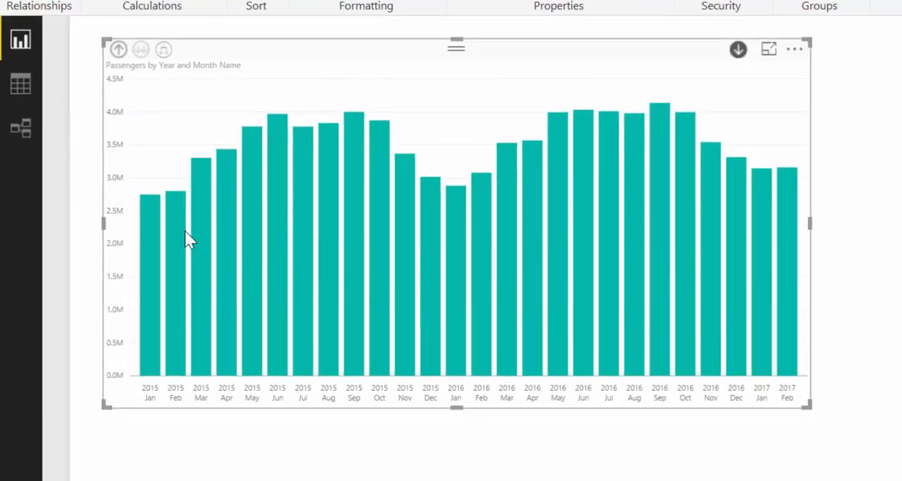